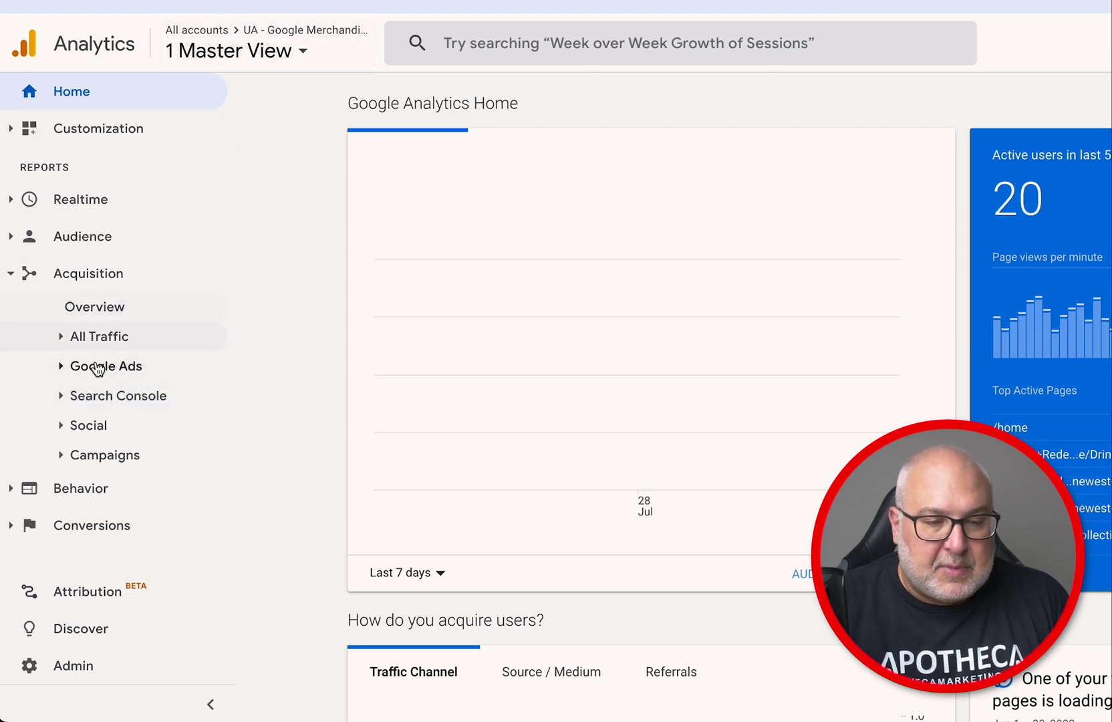
# - Open the Search Console Queries report and review the table of search queries
pyautogui.click(100, 398)
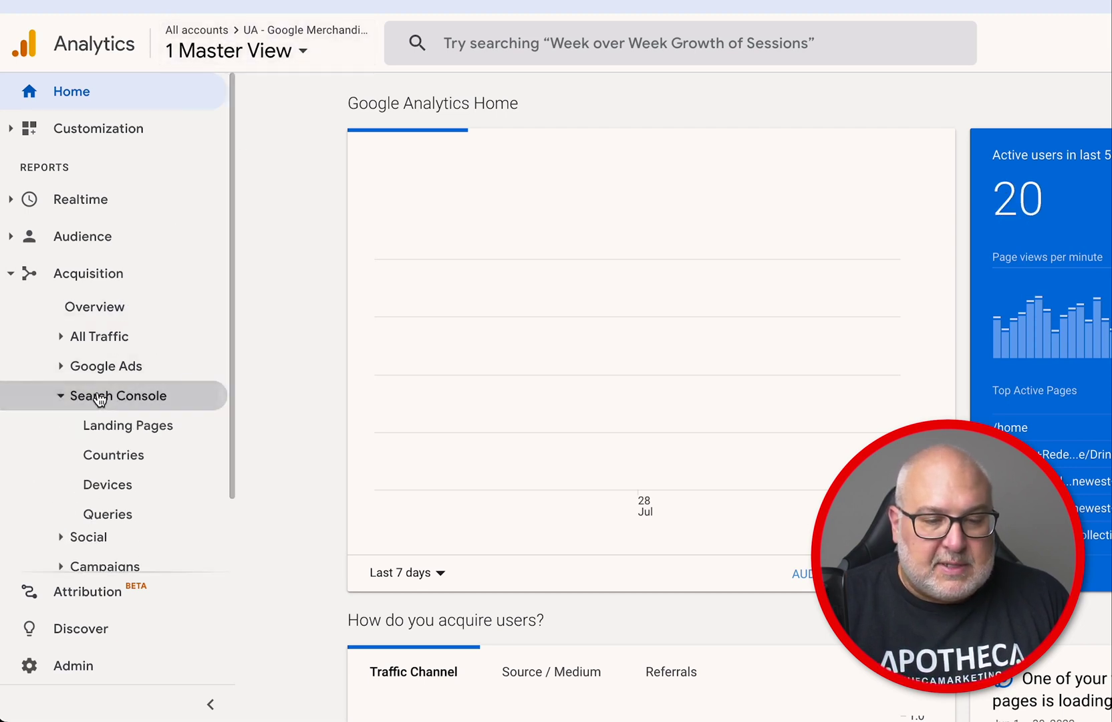
pyautogui.click(107, 515)
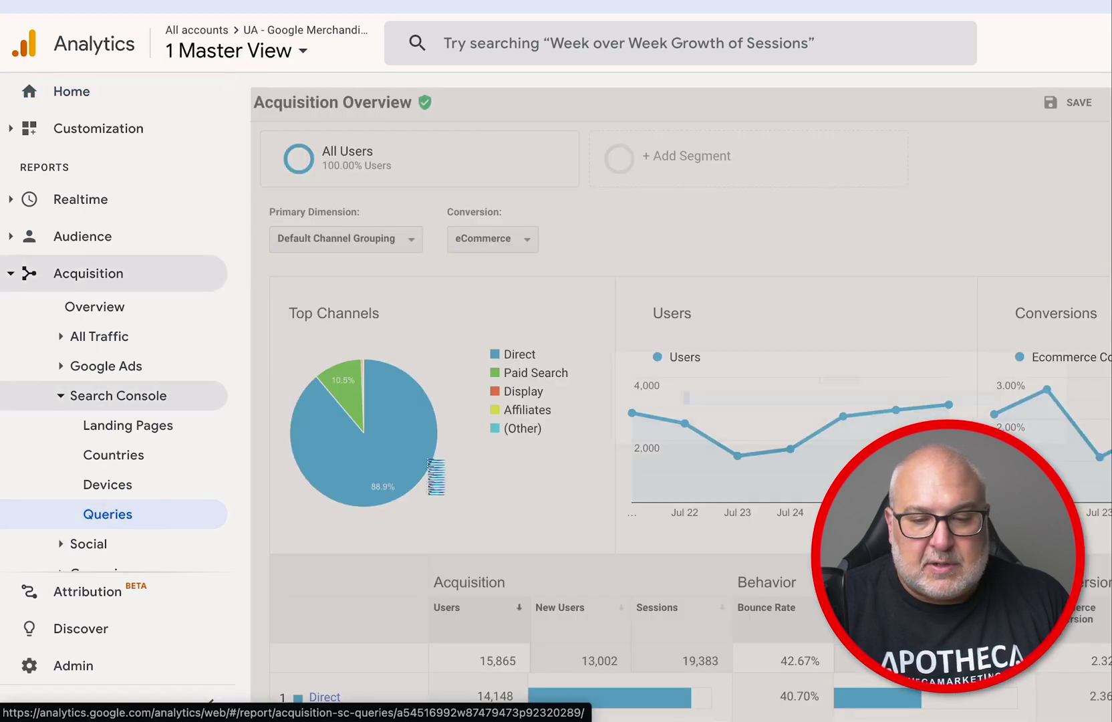
pyautogui.scroll(-5, 592, 445)
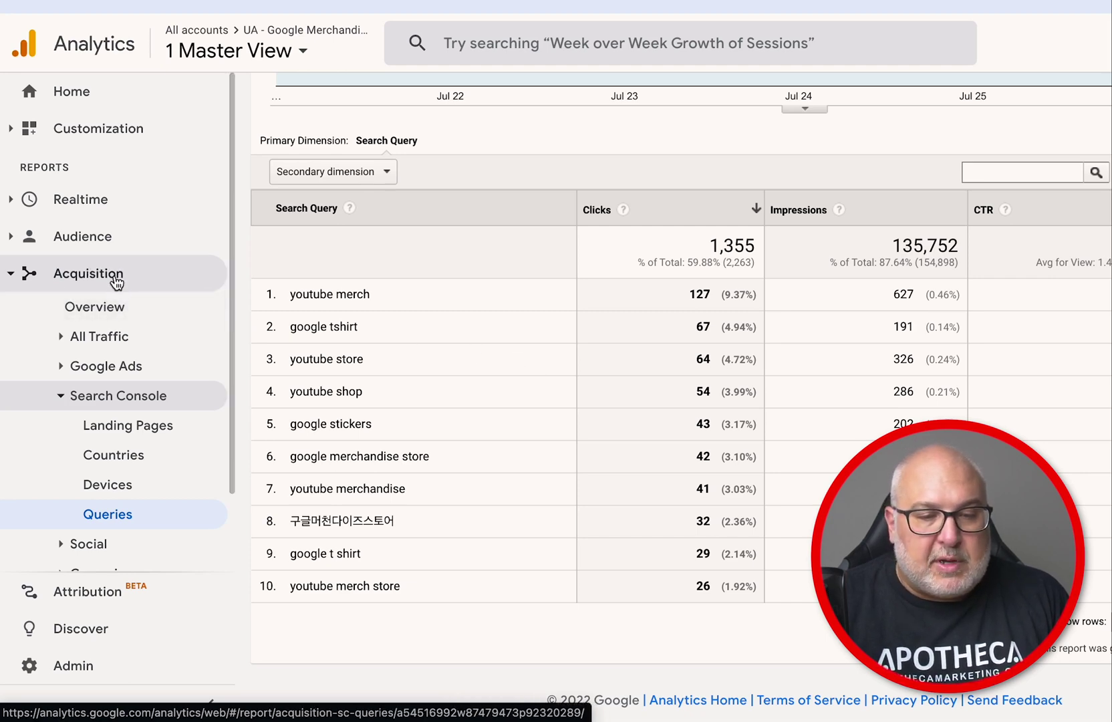
# - Review the Acquisition overview in the Universal Analytics view and in the GA4 property
pyautogui.click(112, 307)
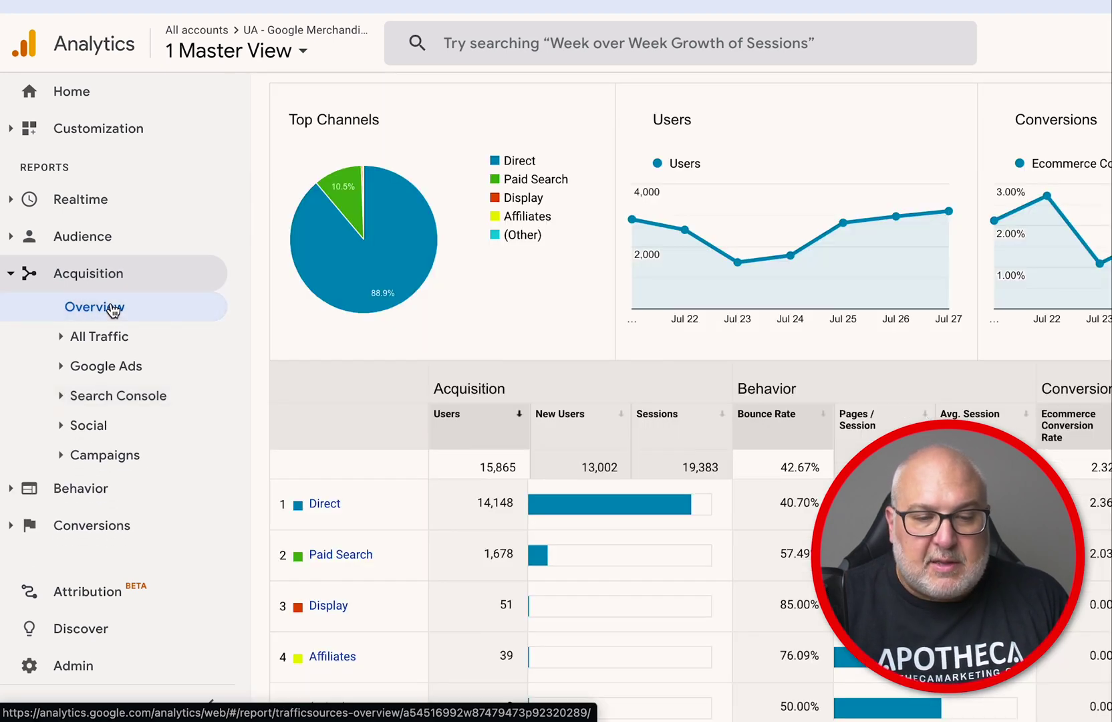
pyautogui.scroll(-2, 798, 325)
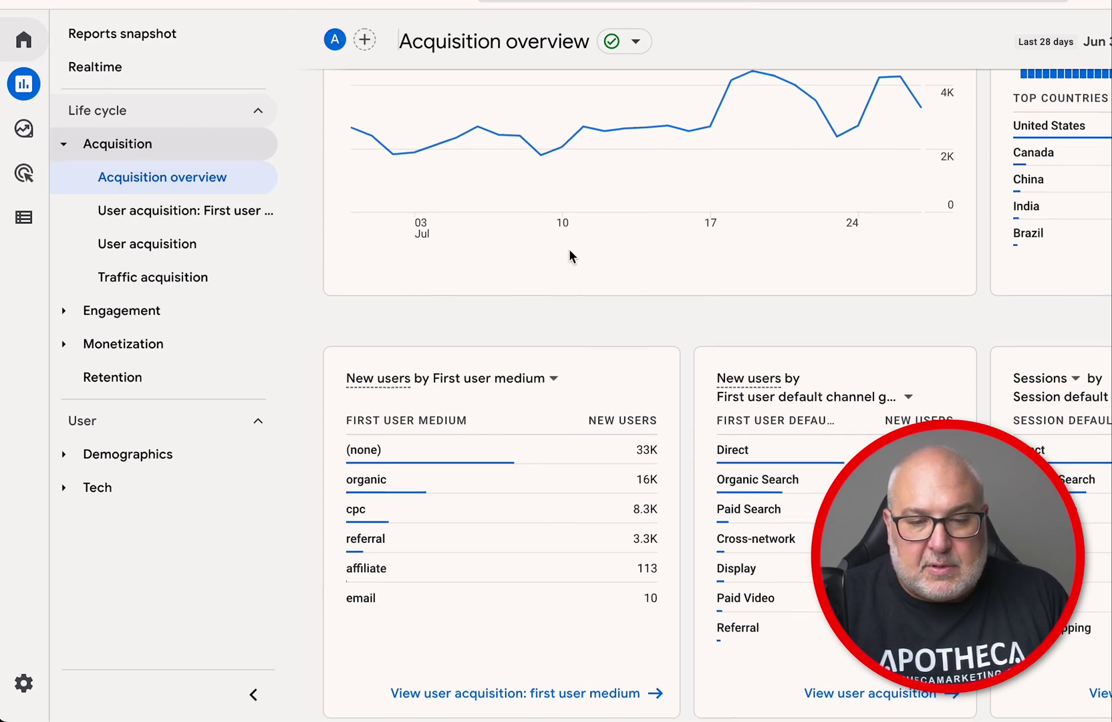
pyautogui.scroll(-8, 569, 256)
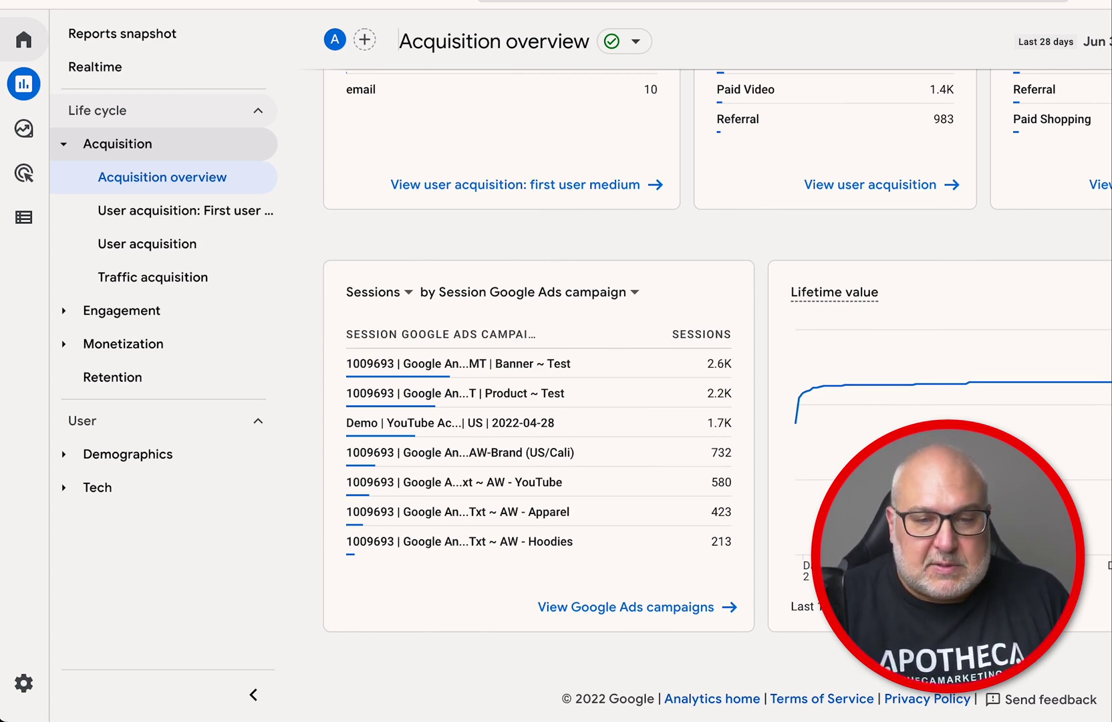
# - Switch to the GA4 property open in the other browser tab, reload it and open its Acquisition overview report
pyautogui.hotkey('ctrl', 'Tab')
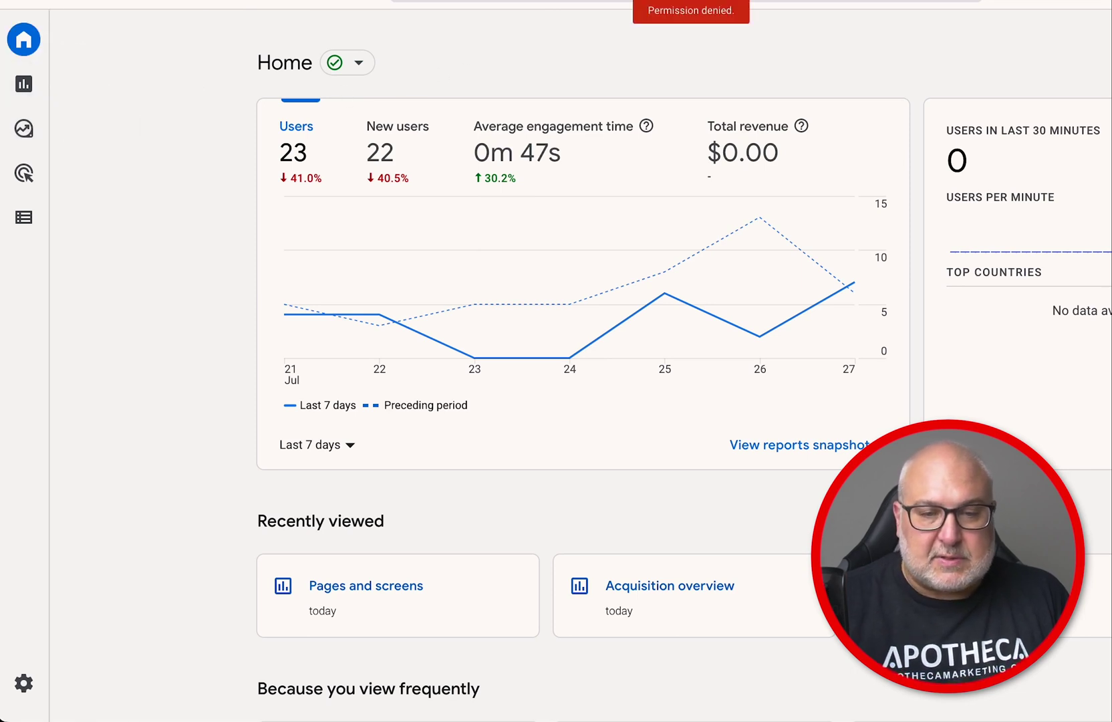
pyautogui.press('F5')
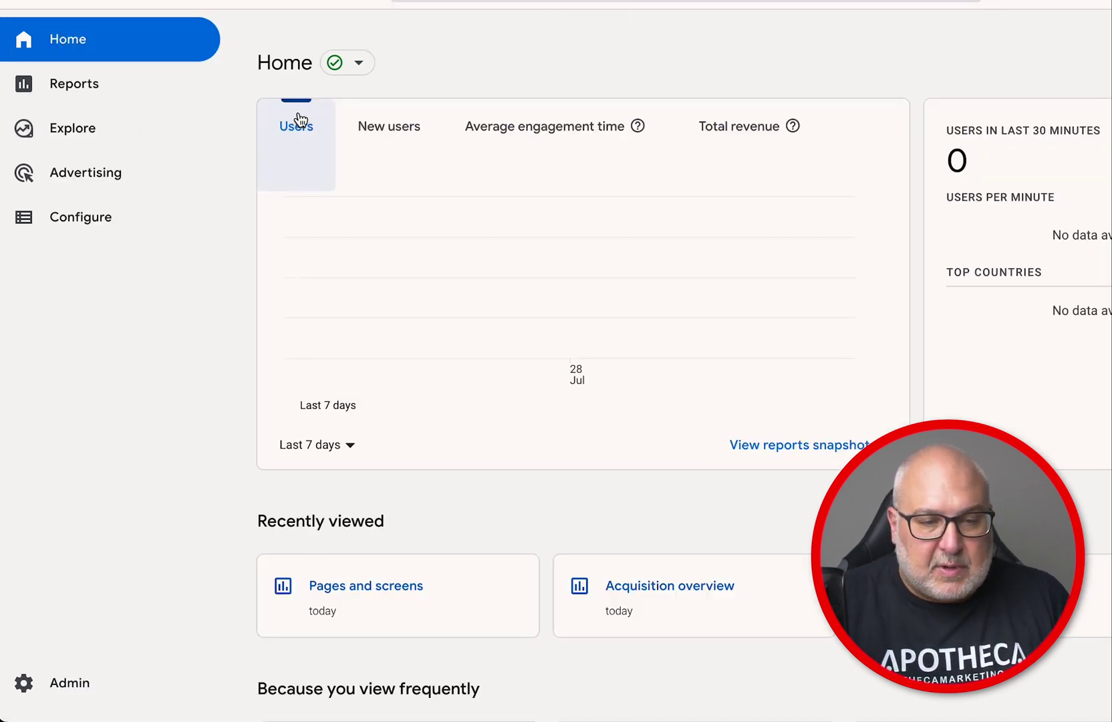
pyautogui.click(95, 85)
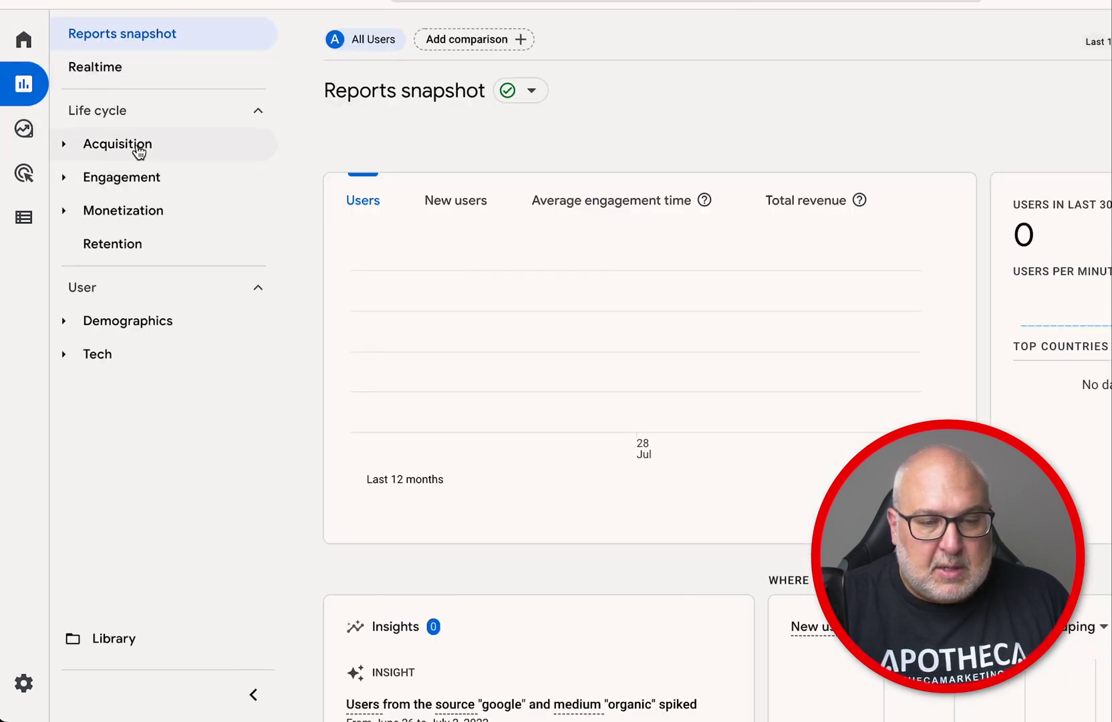
pyautogui.click(137, 151)
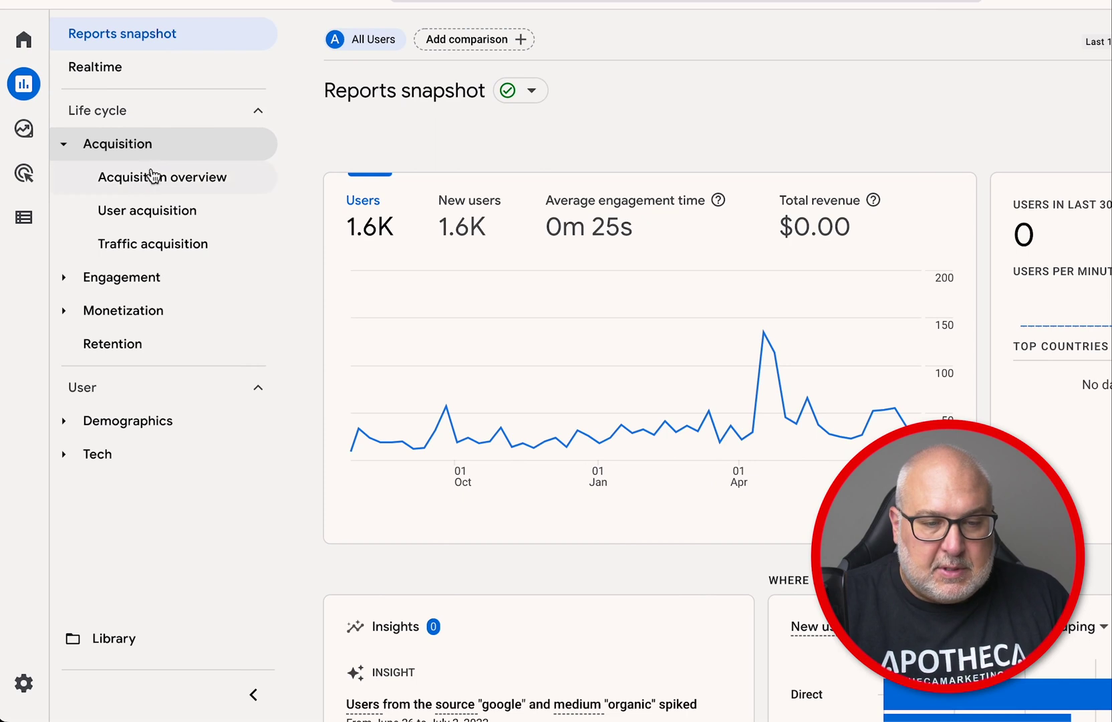
pyautogui.click(151, 182)
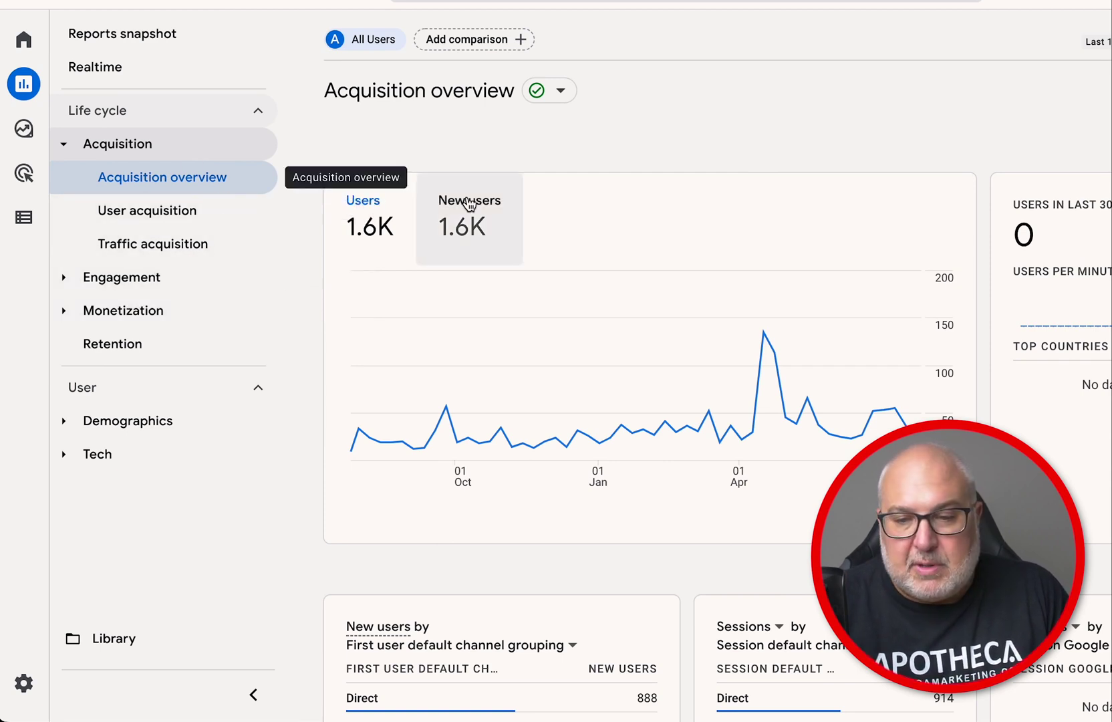
# - Examine the Acquisition overview cards, from new users by default channel grouping down to Google organic search queries
pyautogui.scroll(-4, 805, 254)
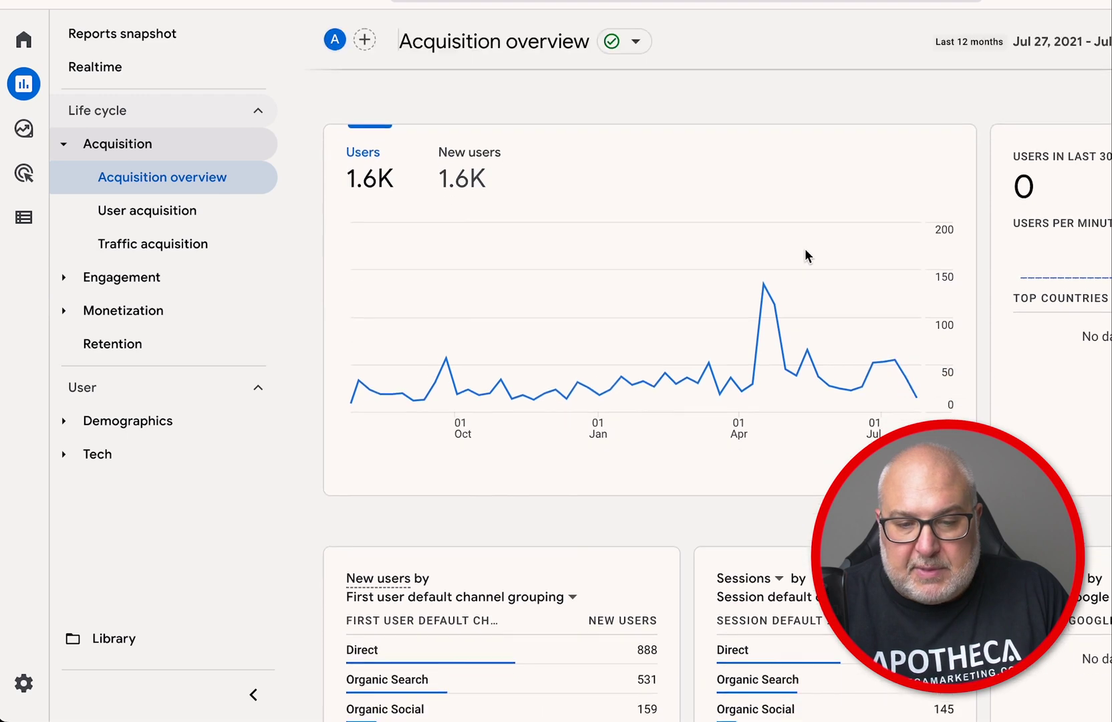
pyautogui.scroll(-2, 805, 254)
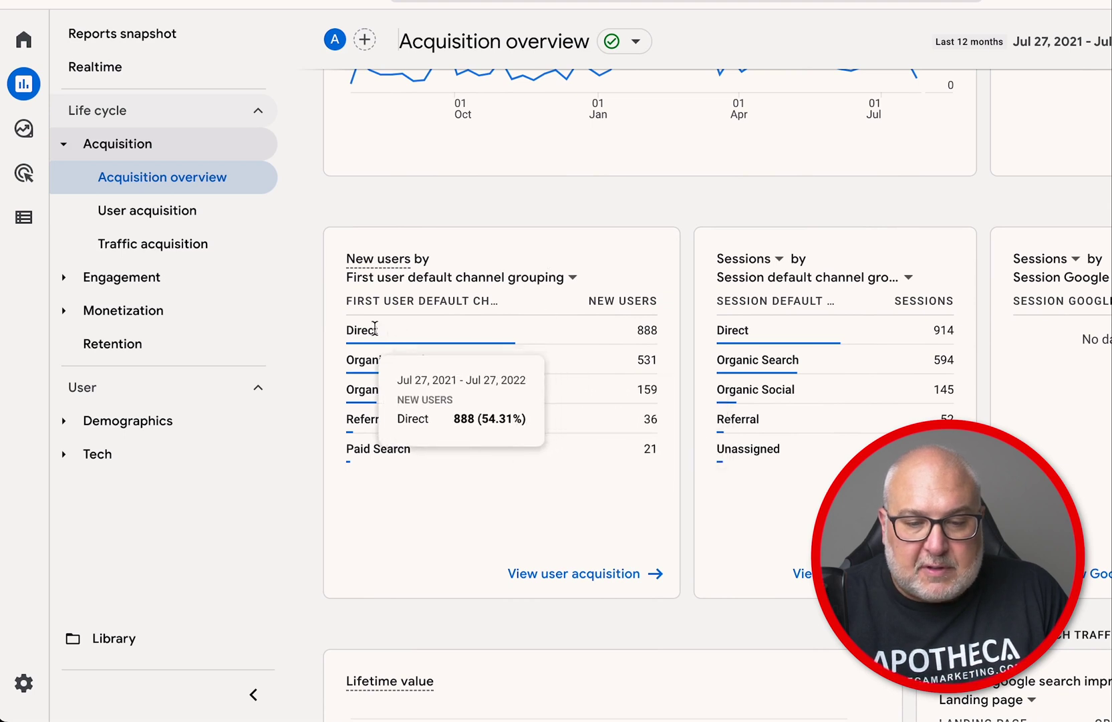
pyautogui.moveTo(531, 362)
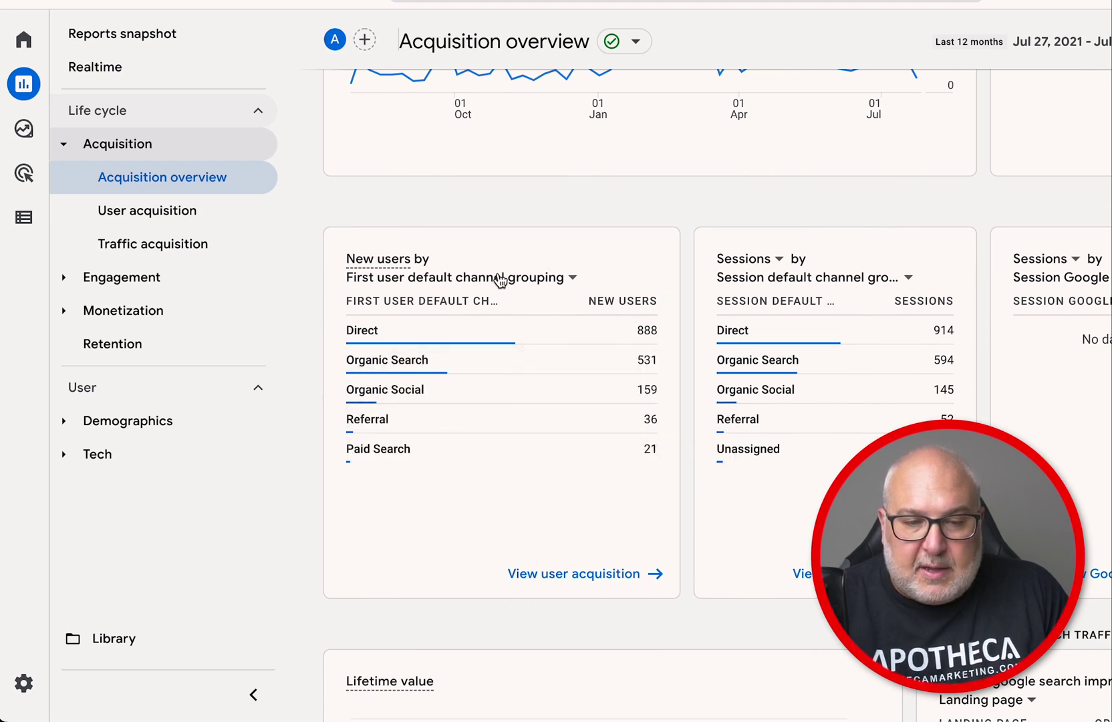
pyautogui.moveTo(451, 361)
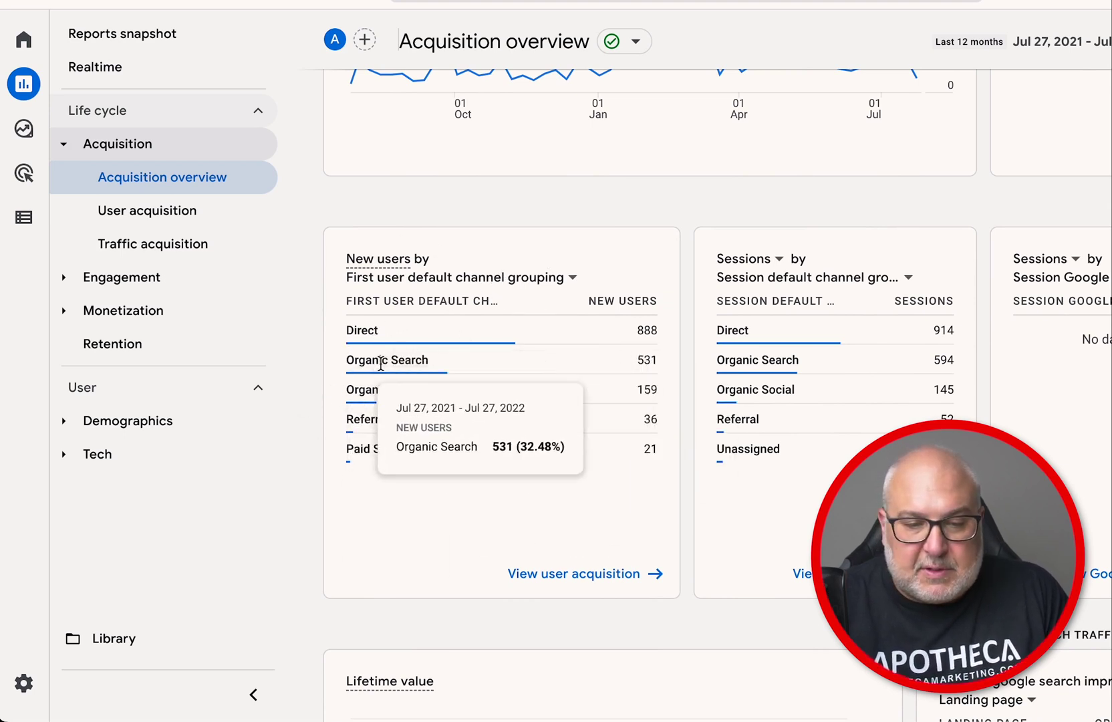
pyautogui.moveTo(446, 386)
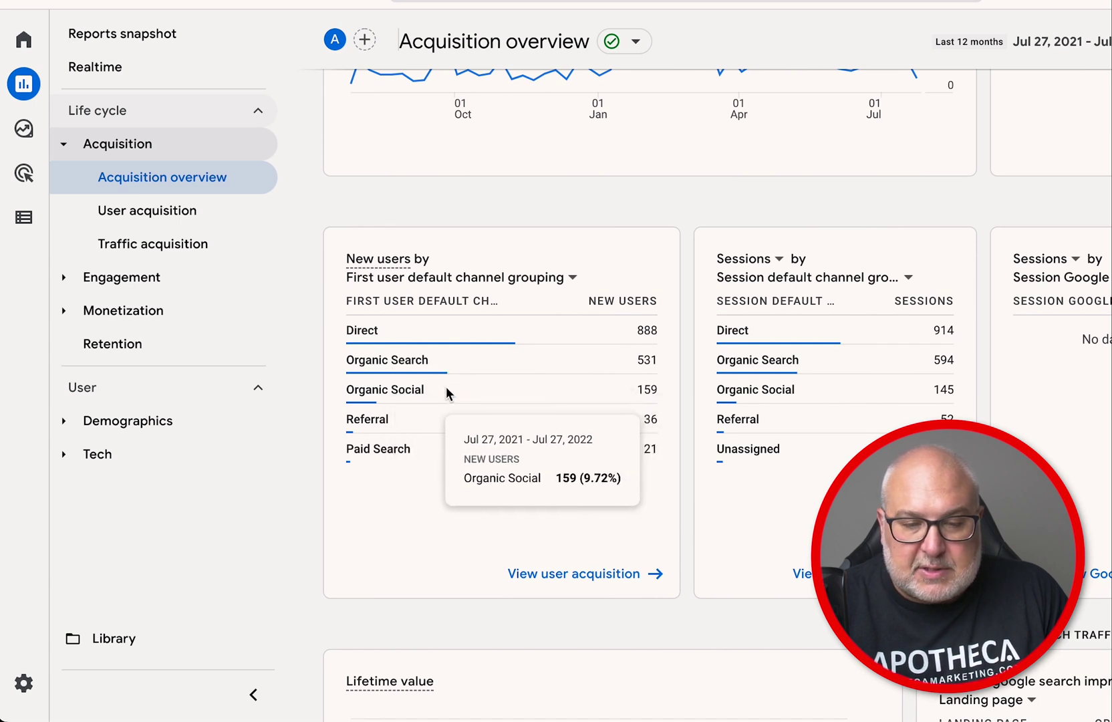
pyautogui.scroll(-5, 449, 387)
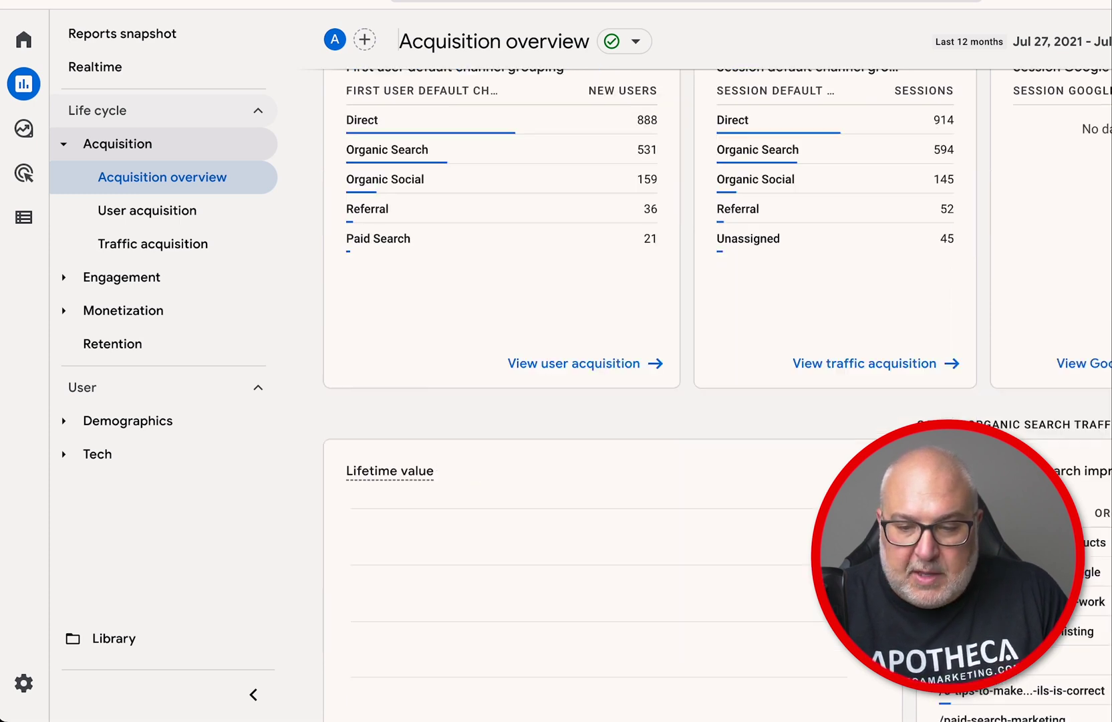
pyautogui.scroll(-4, 717, 394)
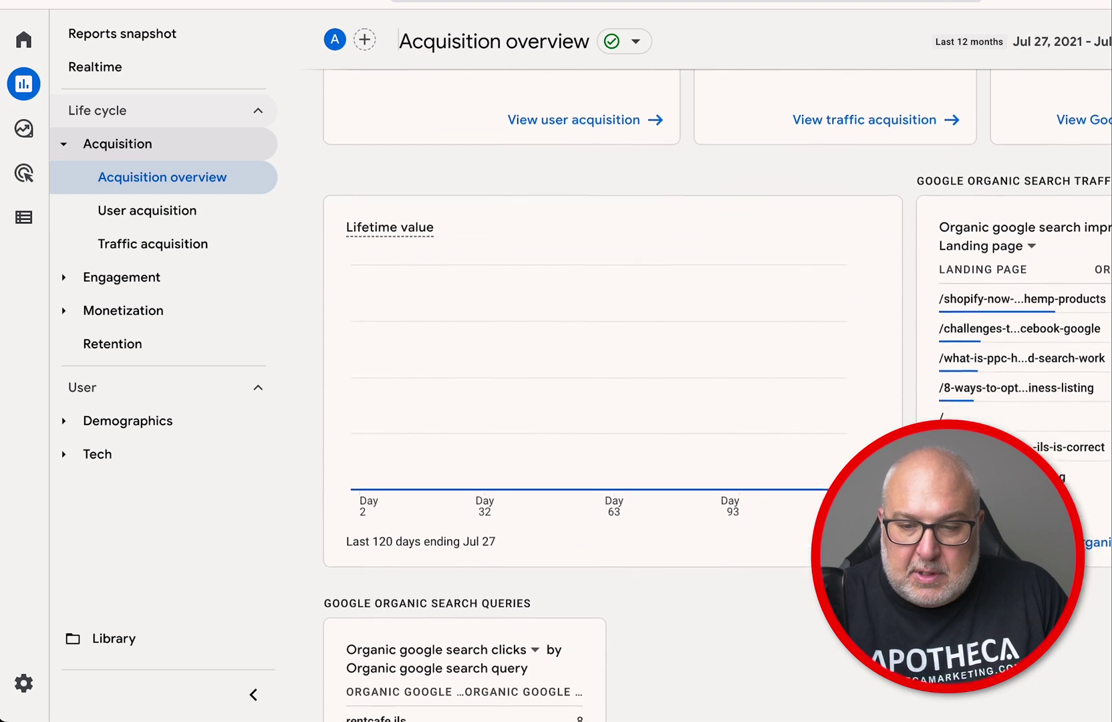
pyautogui.scroll(-2, 582, 394)
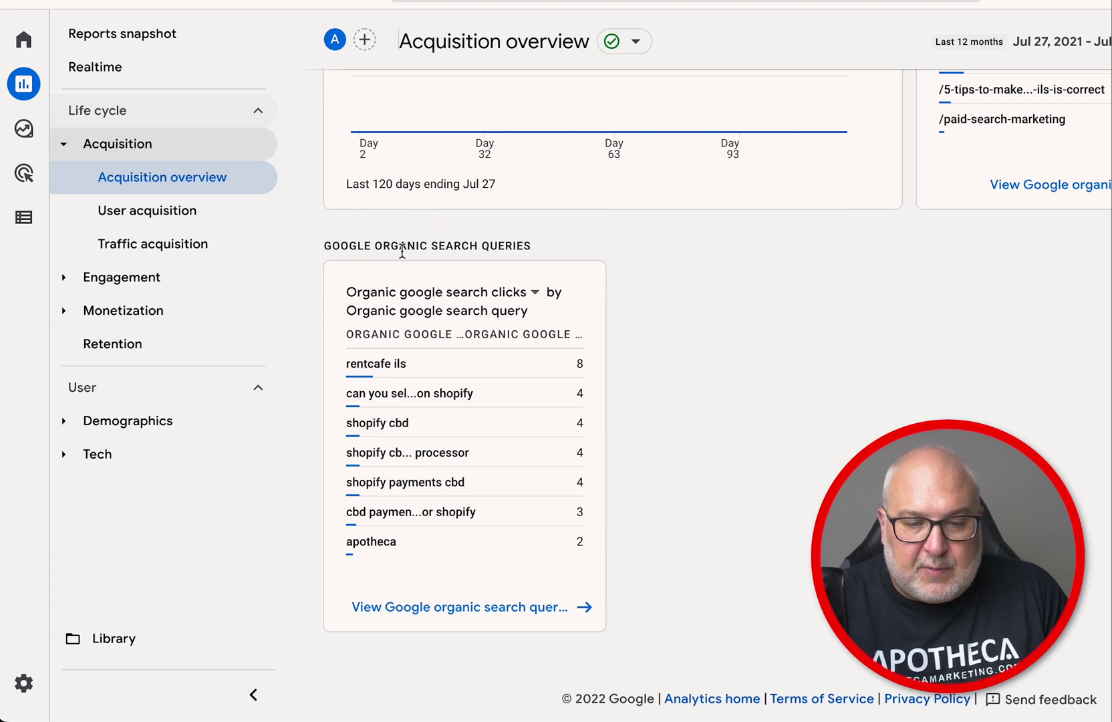
pyautogui.moveTo(319, 250); pyautogui.dragTo(541, 251)
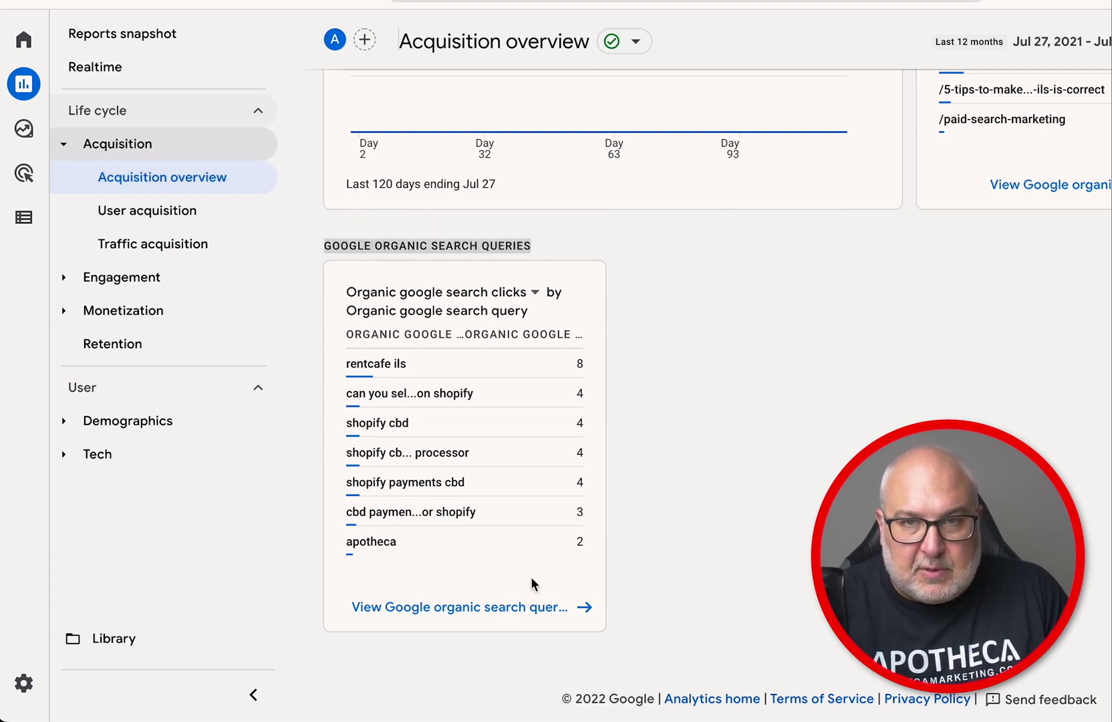
# - Open the full Google organic search queries report and review its query table and clicks chart
pyautogui.click(500, 608)
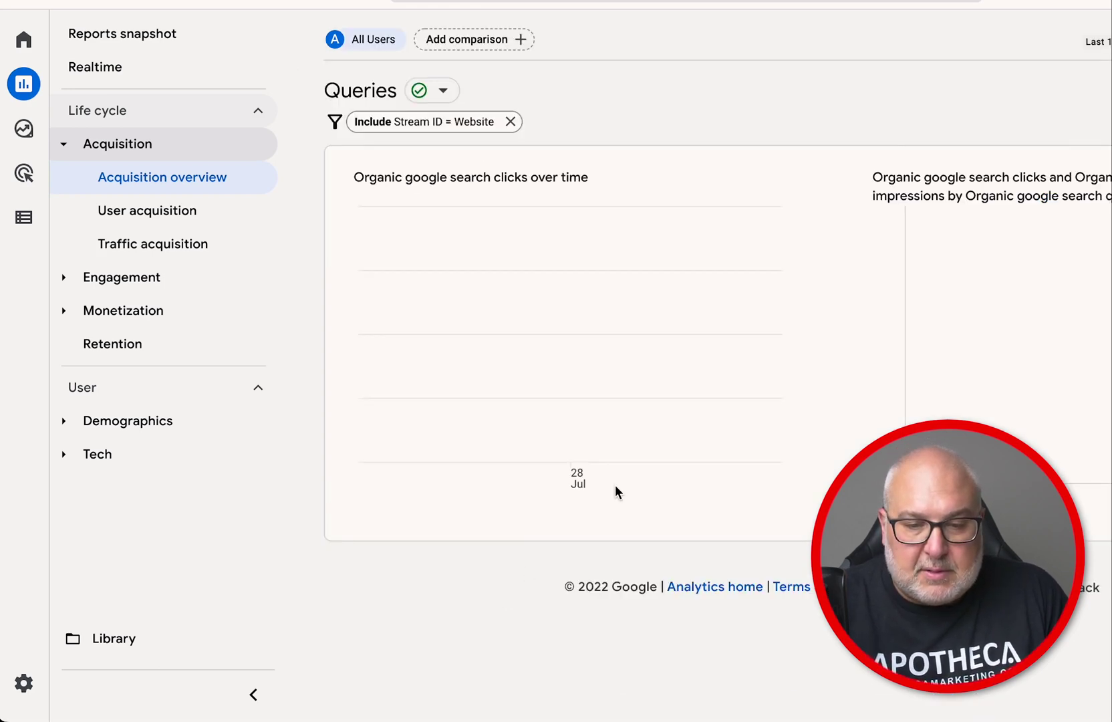
pyautogui.scroll(-5, 619, 480)
pyautogui.scroll(-2, 622, 480)
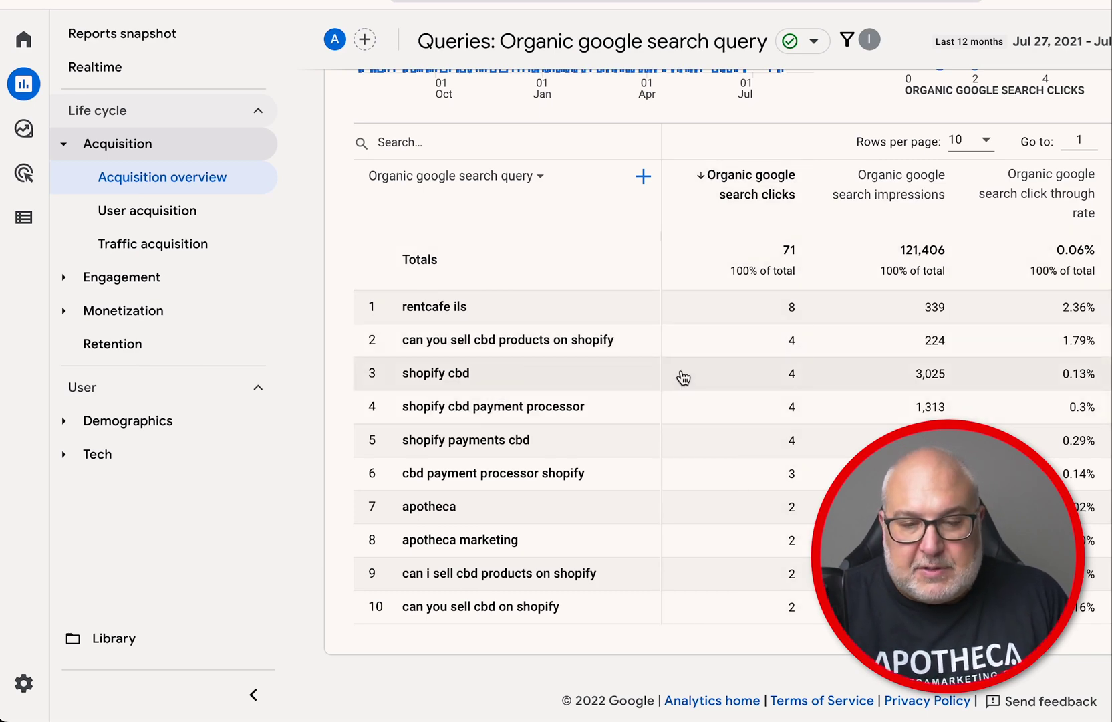
pyautogui.scroll(5, 681, 378)
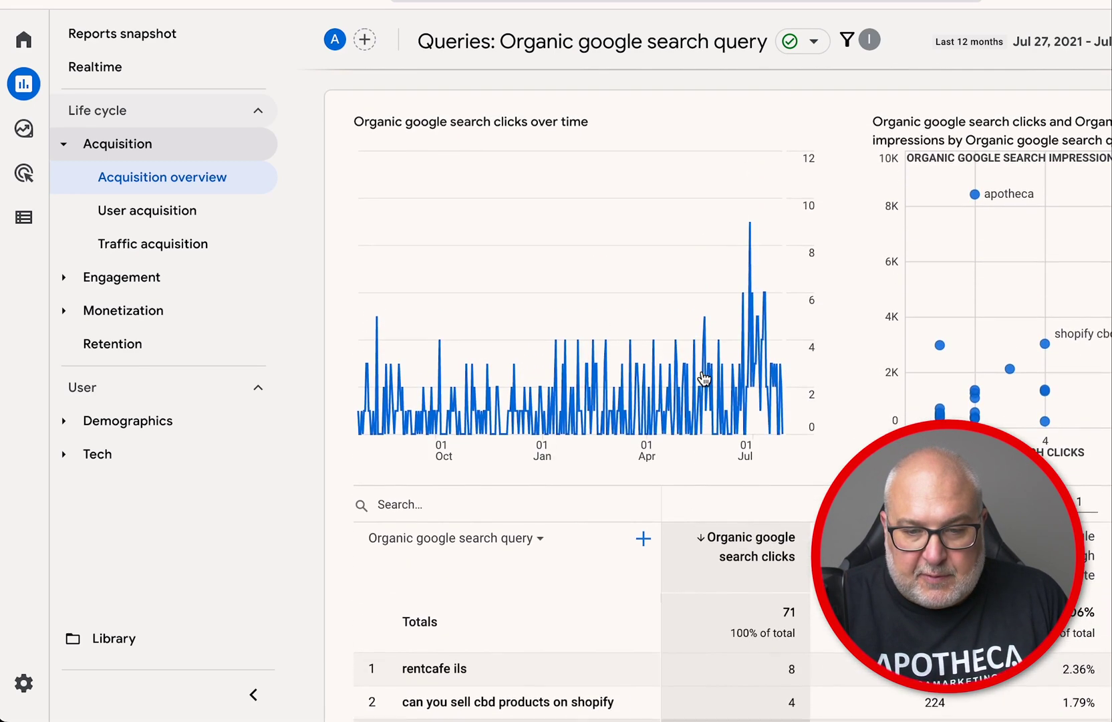
pyautogui.scroll(2, 704, 379)
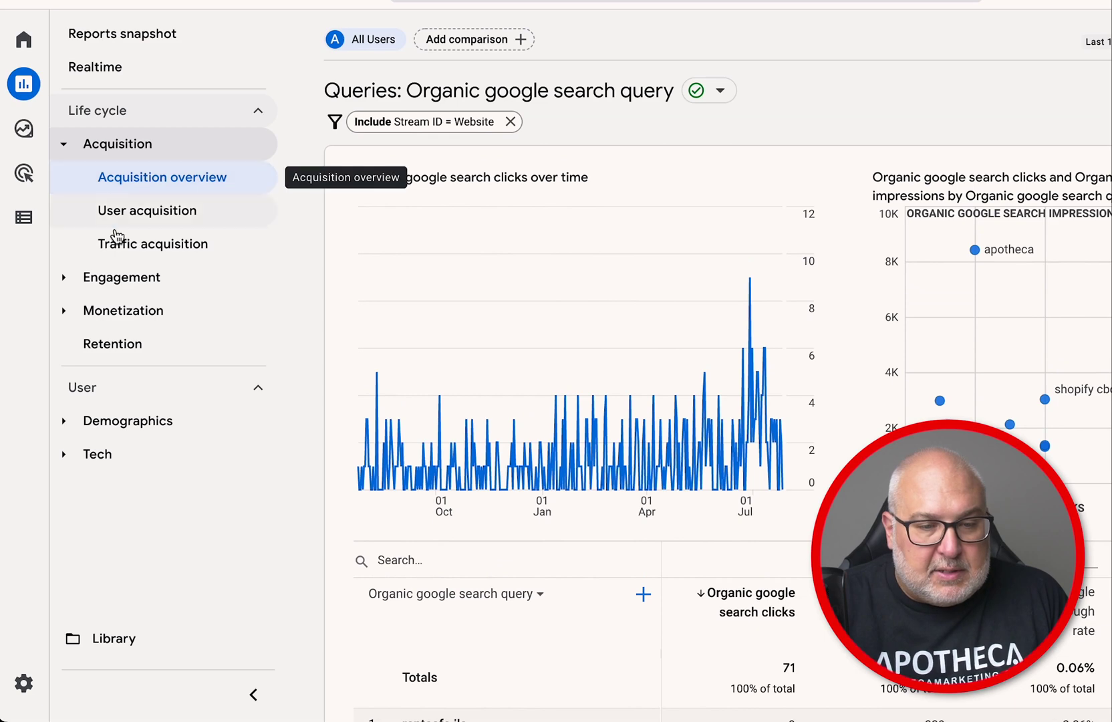
# - Open the Engagement report on pages and screens and review its page title table and charts
pyautogui.click(122, 279)
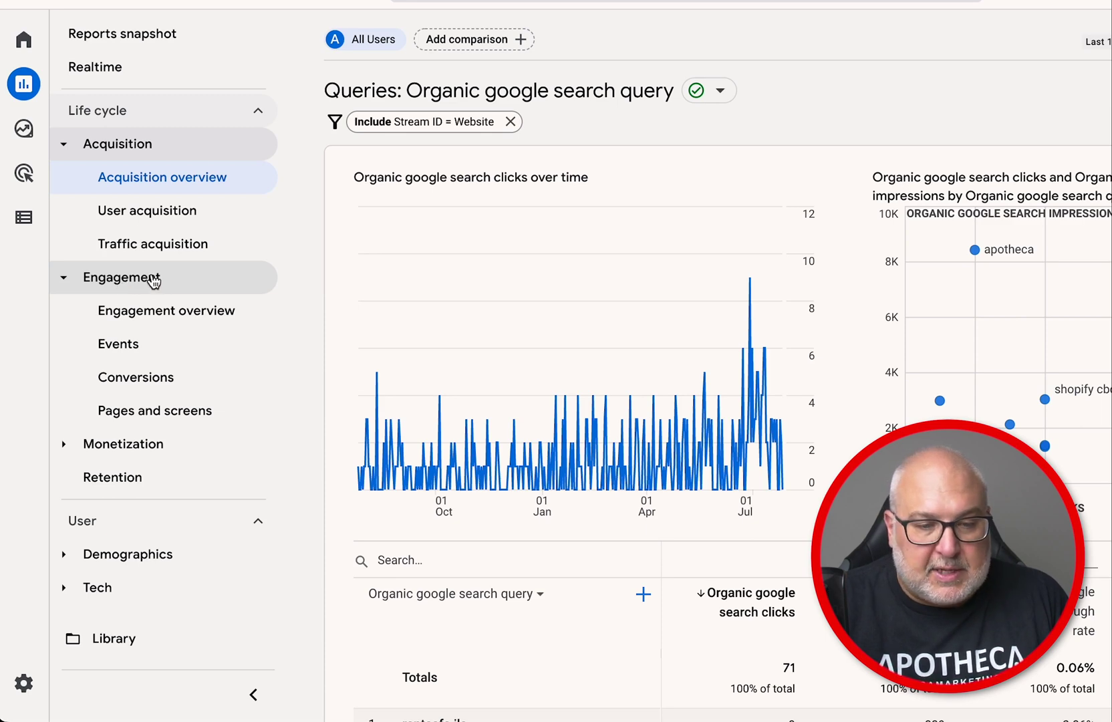
pyautogui.click(160, 419)
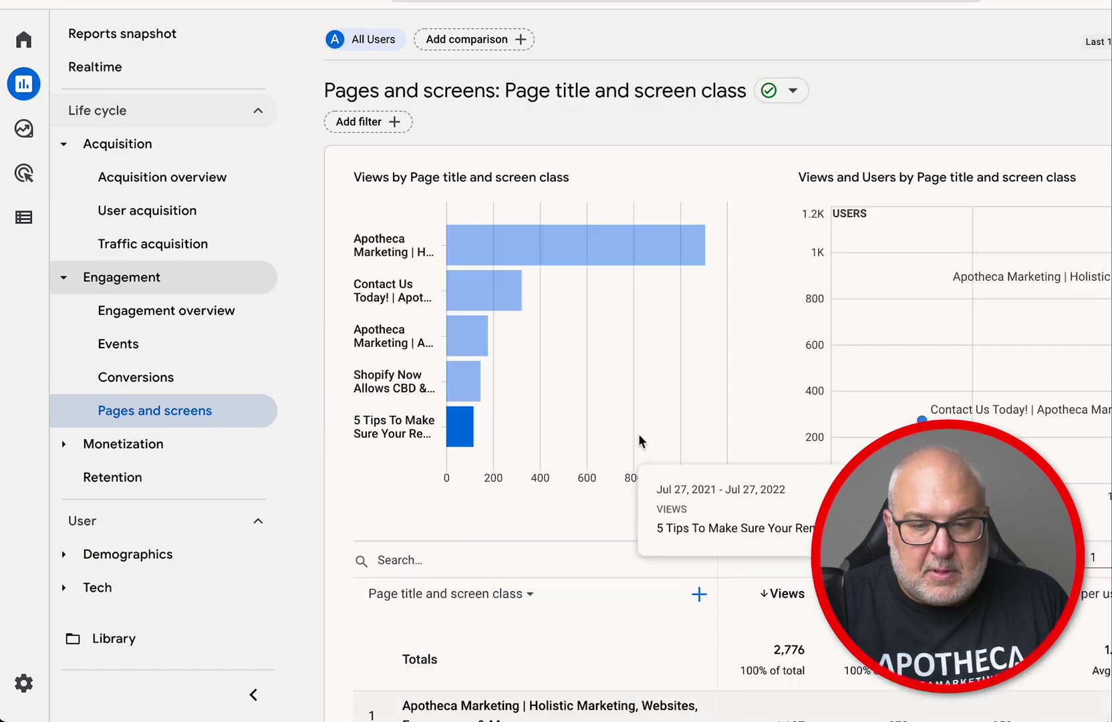
pyautogui.scroll(-7, 634, 439)
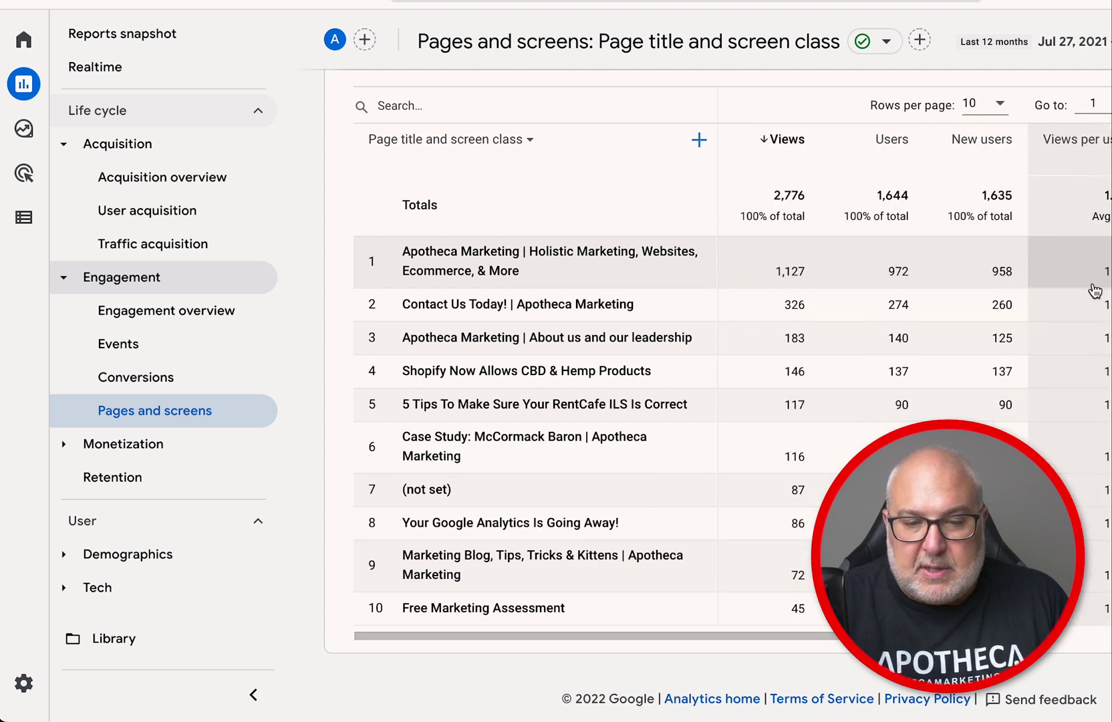
pyautogui.scroll(5, 803, 261)
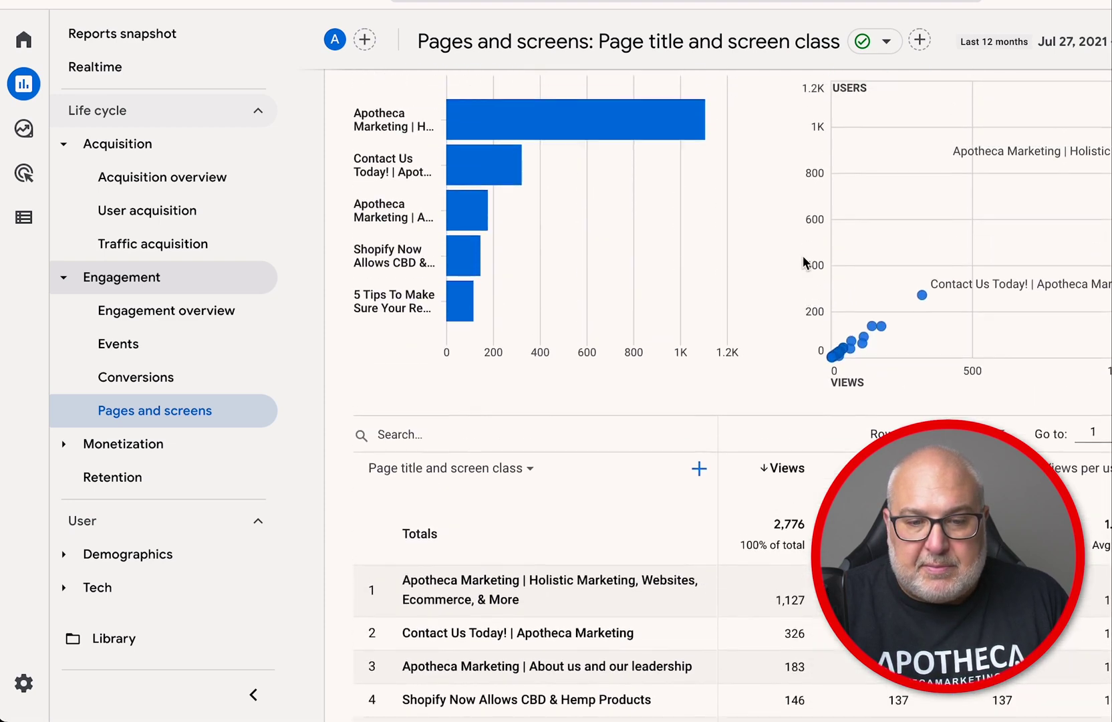
pyautogui.scroll(2, 803, 257)
pyautogui.scroll(1, 605, 492)
pyautogui.moveTo(449, 225)
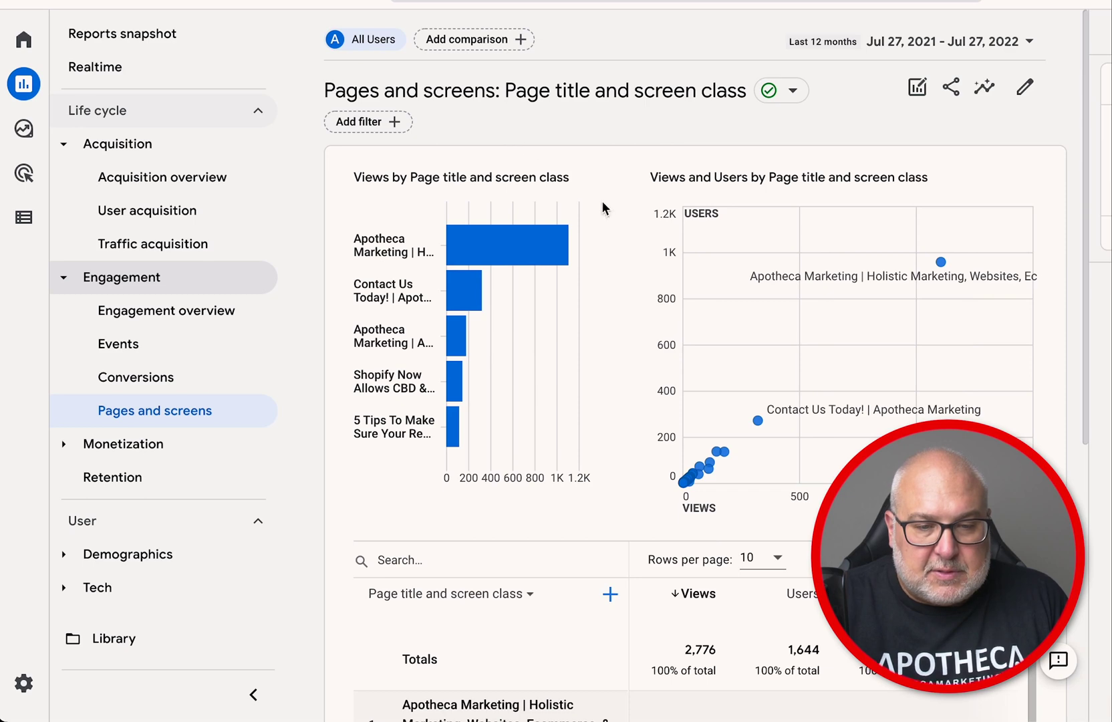
# - Start a filter on the Pages and screens report that includes the First user source / medium dimension
pyautogui.click(358, 124)
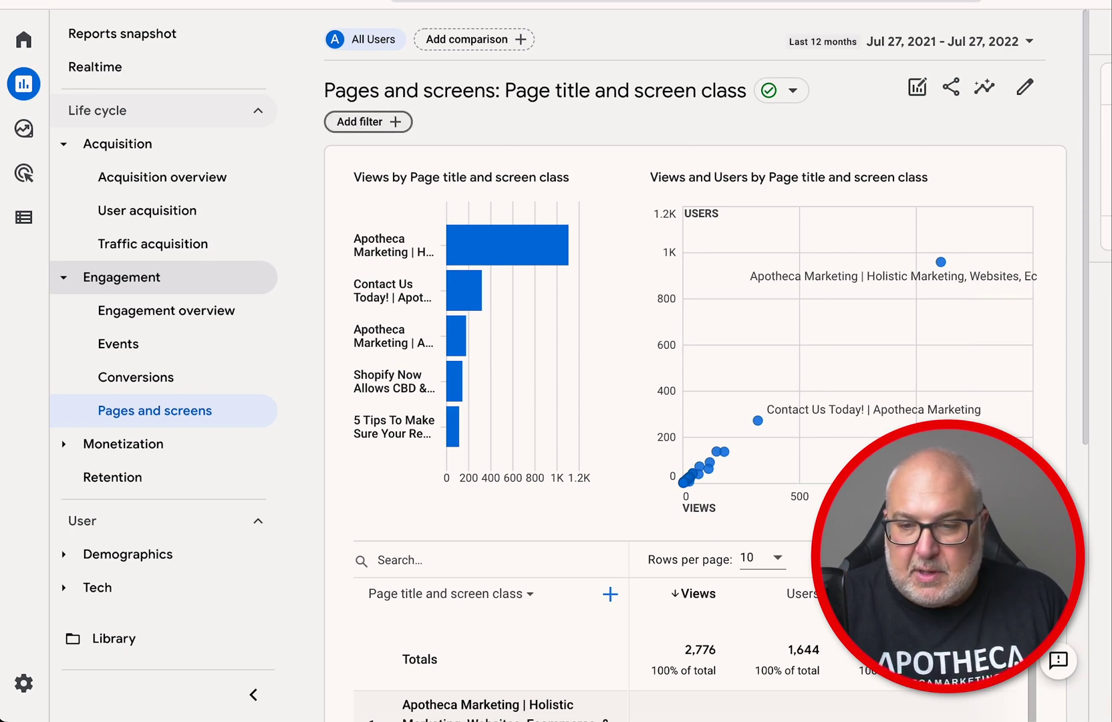
pyautogui.scroll(-3, 960, 287)
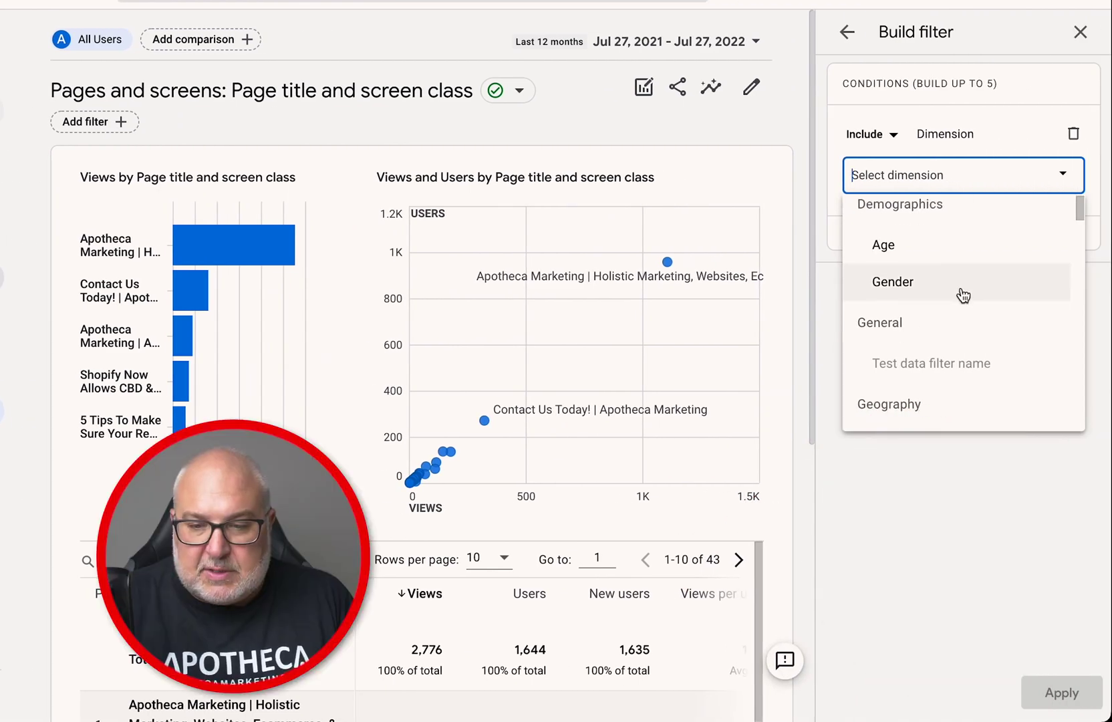
pyautogui.scroll(-3, 961, 288)
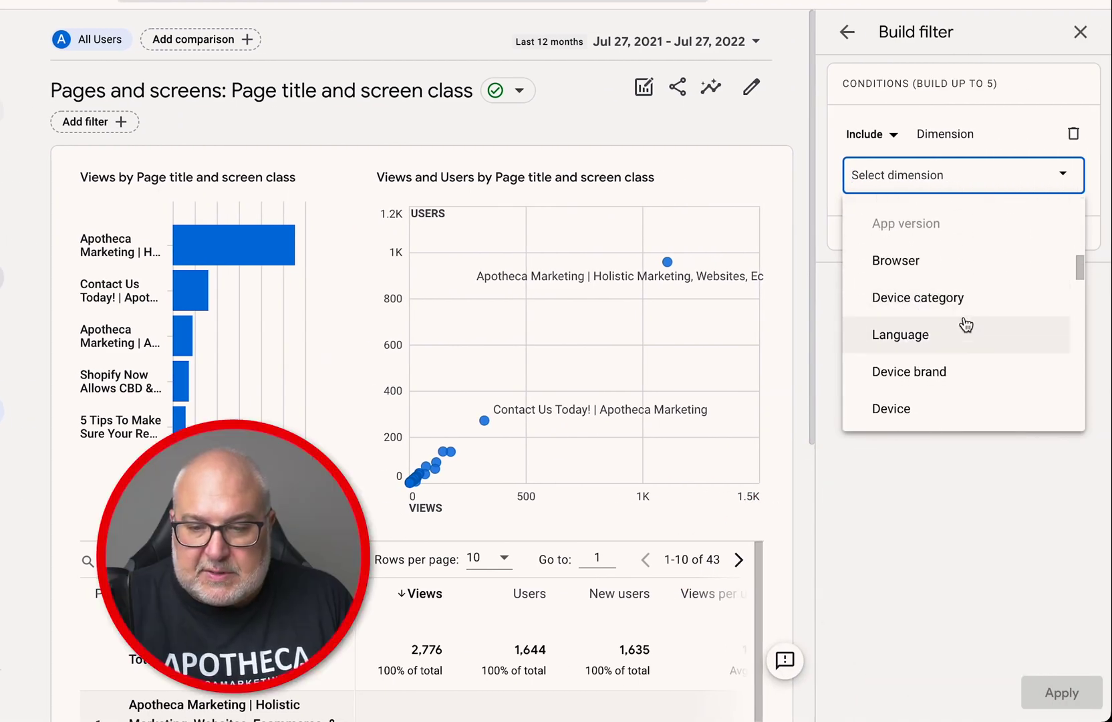
pyautogui.scroll(-3, 962, 318)
pyautogui.scroll(-4, 965, 323)
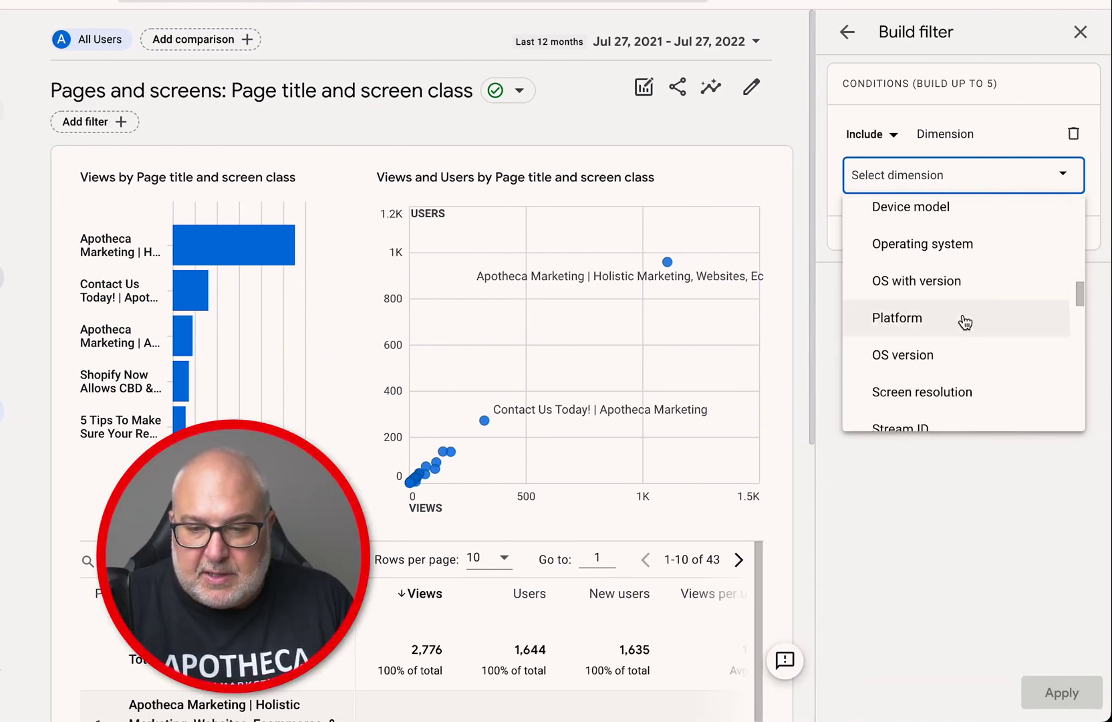
pyautogui.scroll(-8, 966, 323)
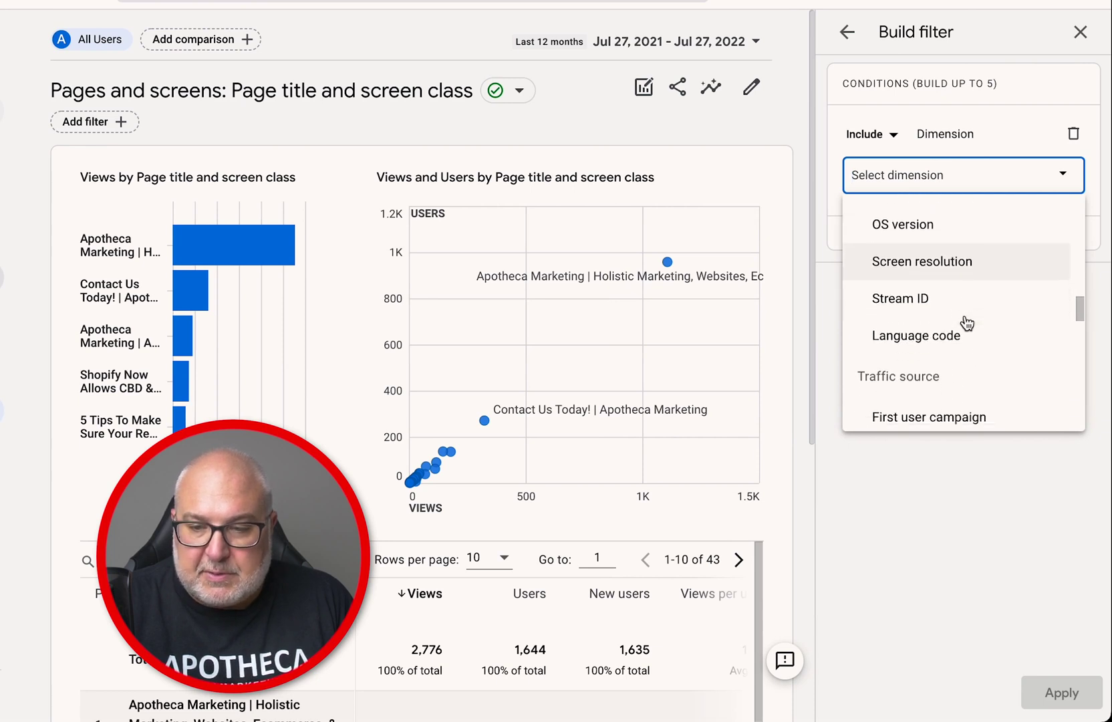
pyautogui.scroll(-3, 965, 314)
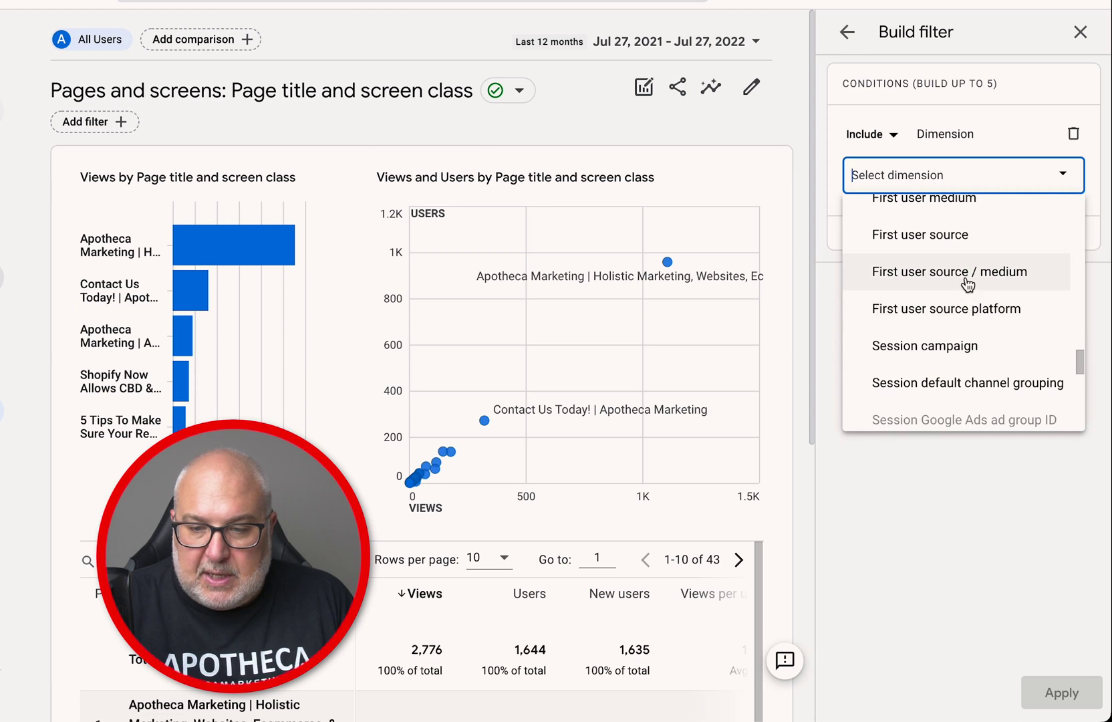
pyautogui.click(967, 279)
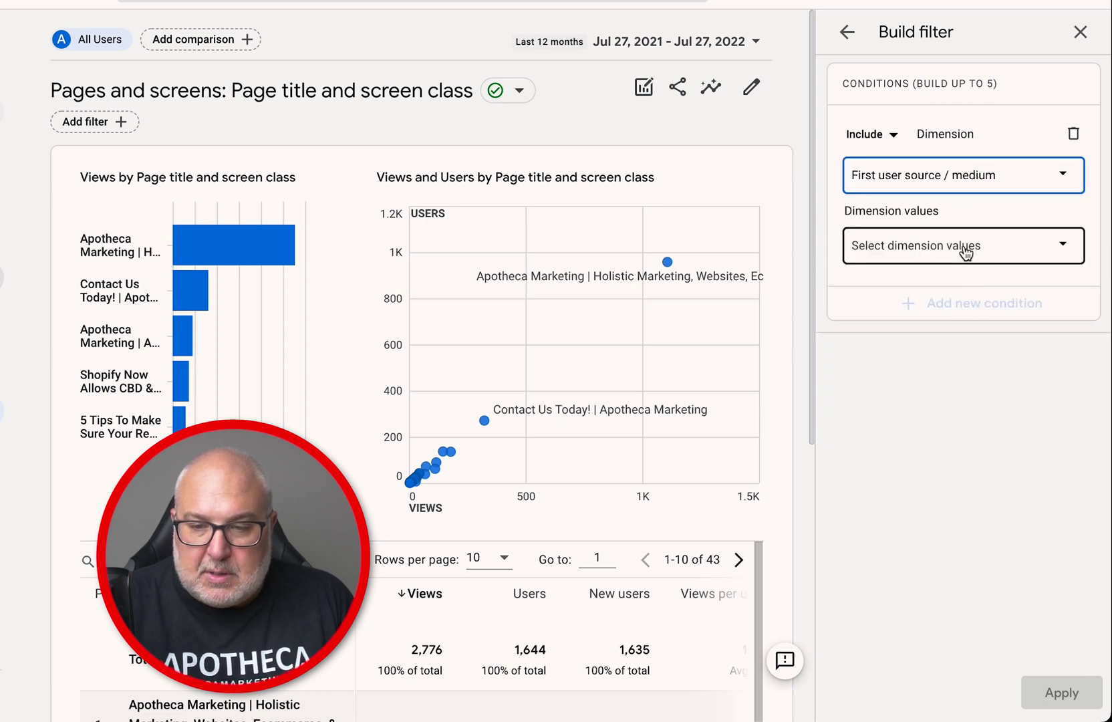
# - Set the filter's dimension values to google / organic and baidu / organic, and apply it to the report
pyautogui.click(967, 249)
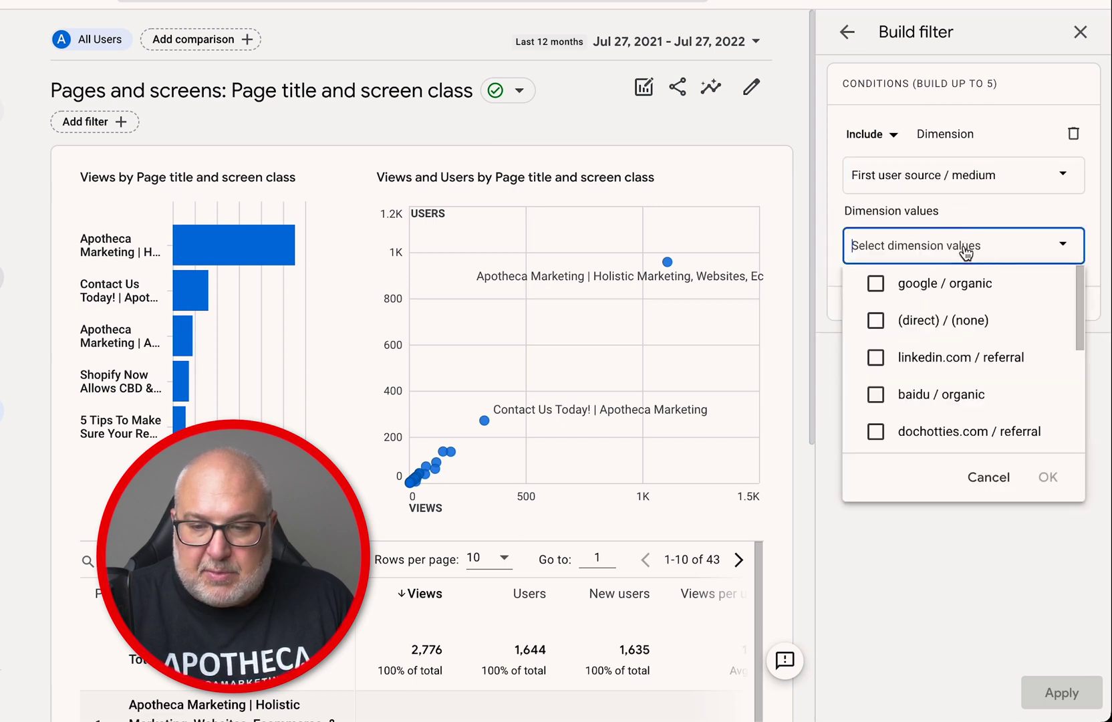
pyautogui.click(877, 284)
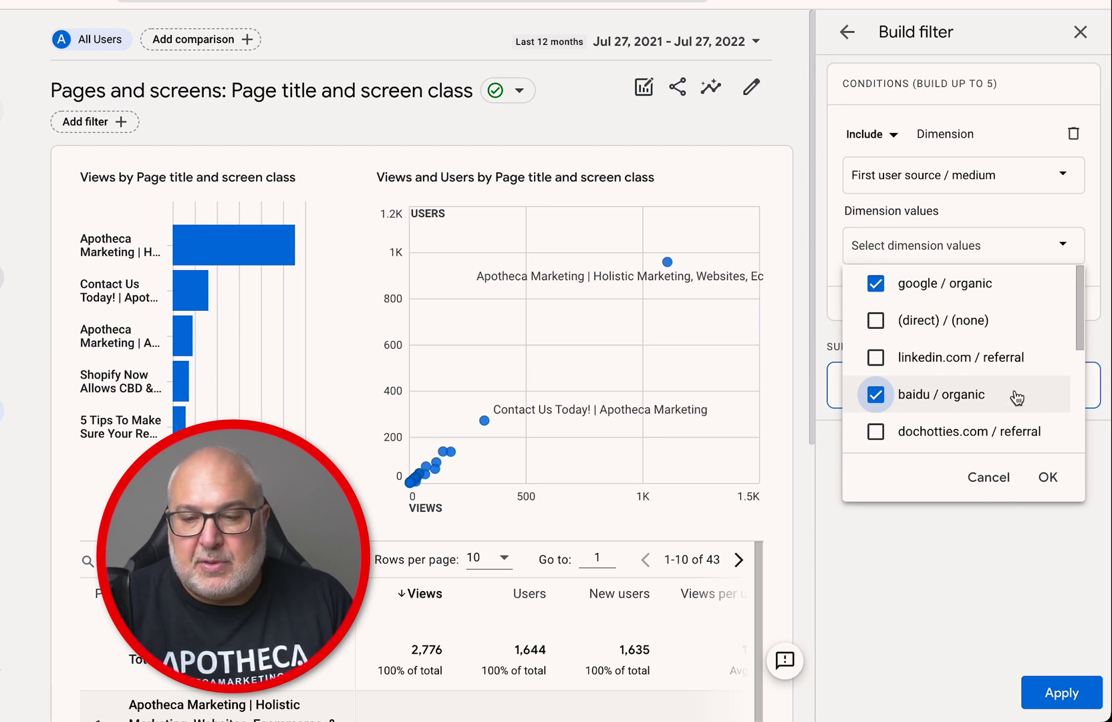
pyautogui.click(1047, 479)
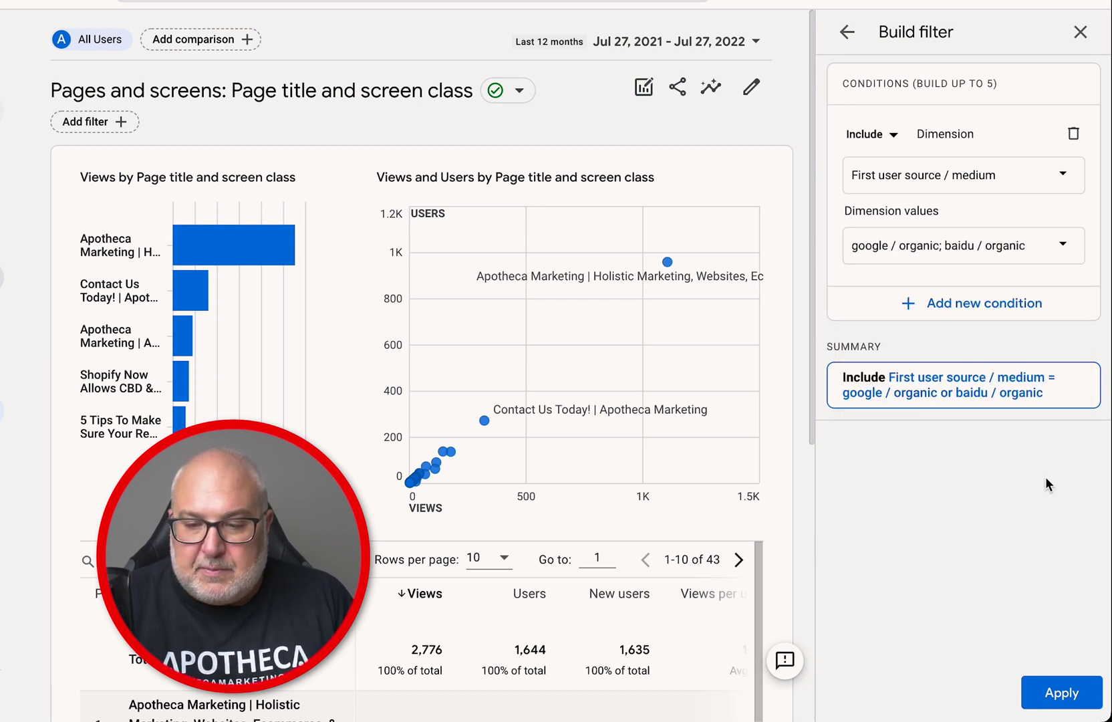
pyautogui.click(1070, 693)
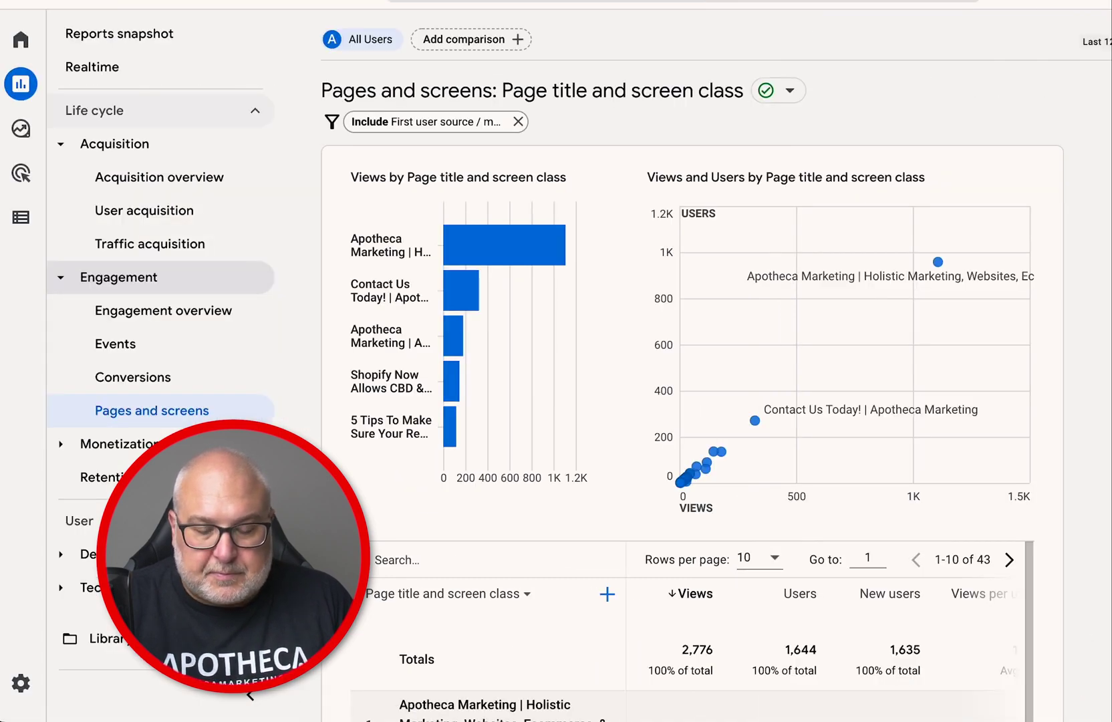
# - Examine the filtered Pages and screens charts and page title table, including the average engagement time column
pyautogui.scroll(-5, 949, 332)
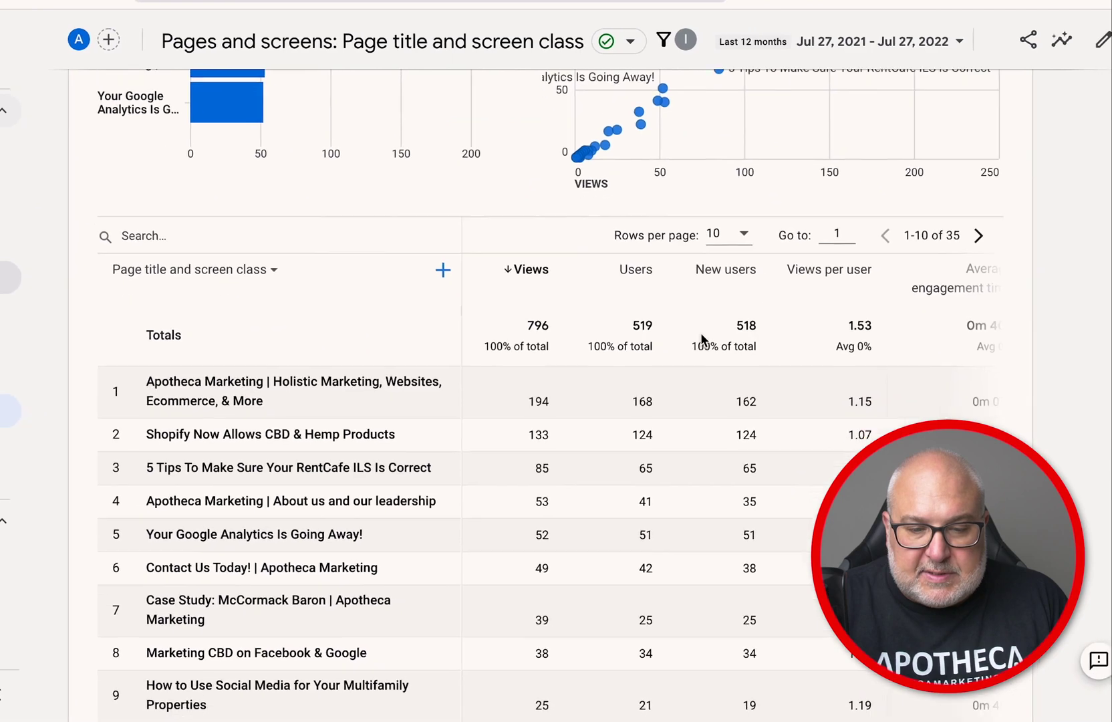
pyautogui.scroll(-2, 701, 332)
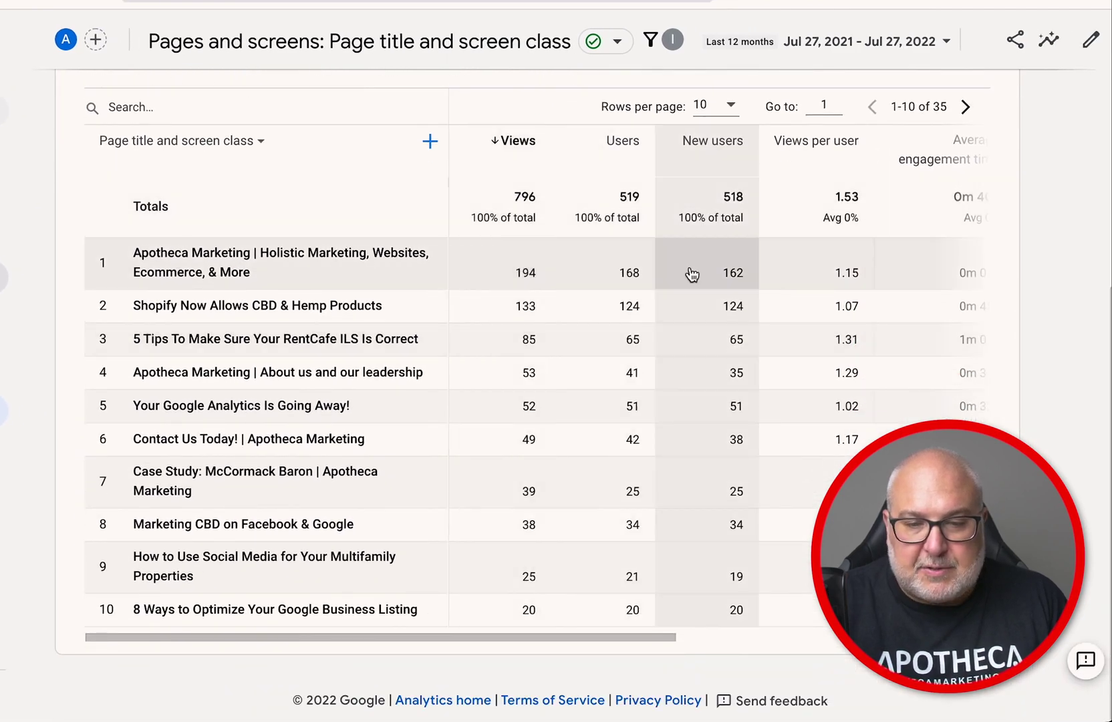
pyautogui.scroll(1, 722, 274)
pyautogui.scroll(5, 725, 274)
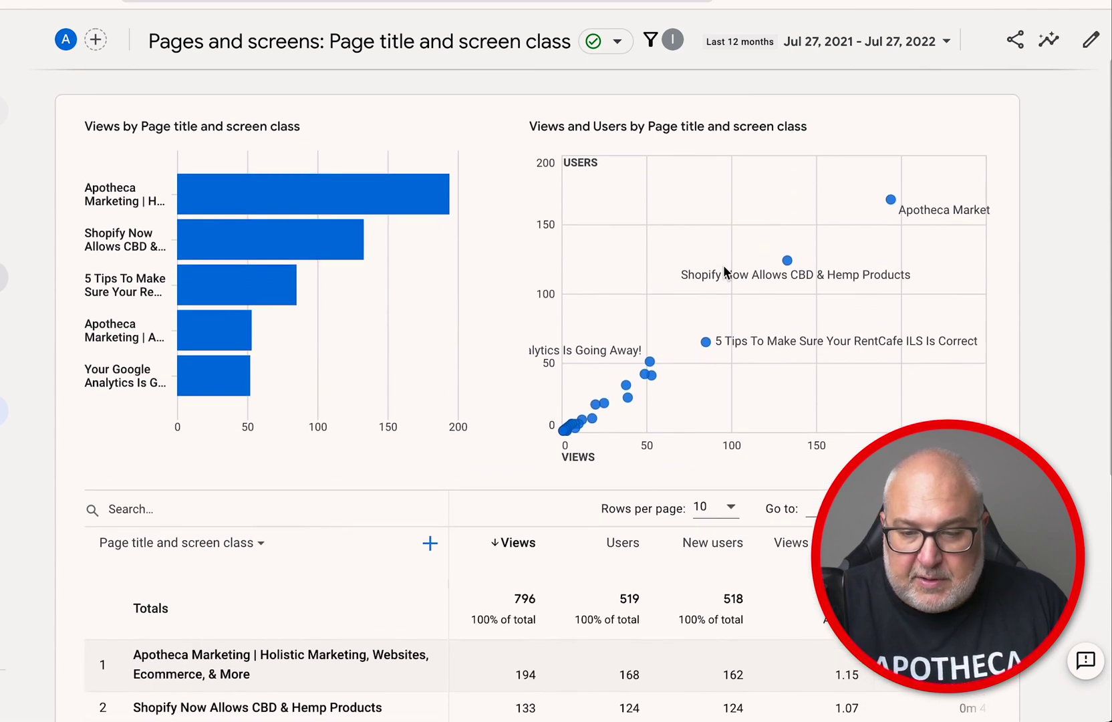
pyautogui.scroll(-6, 738, 318)
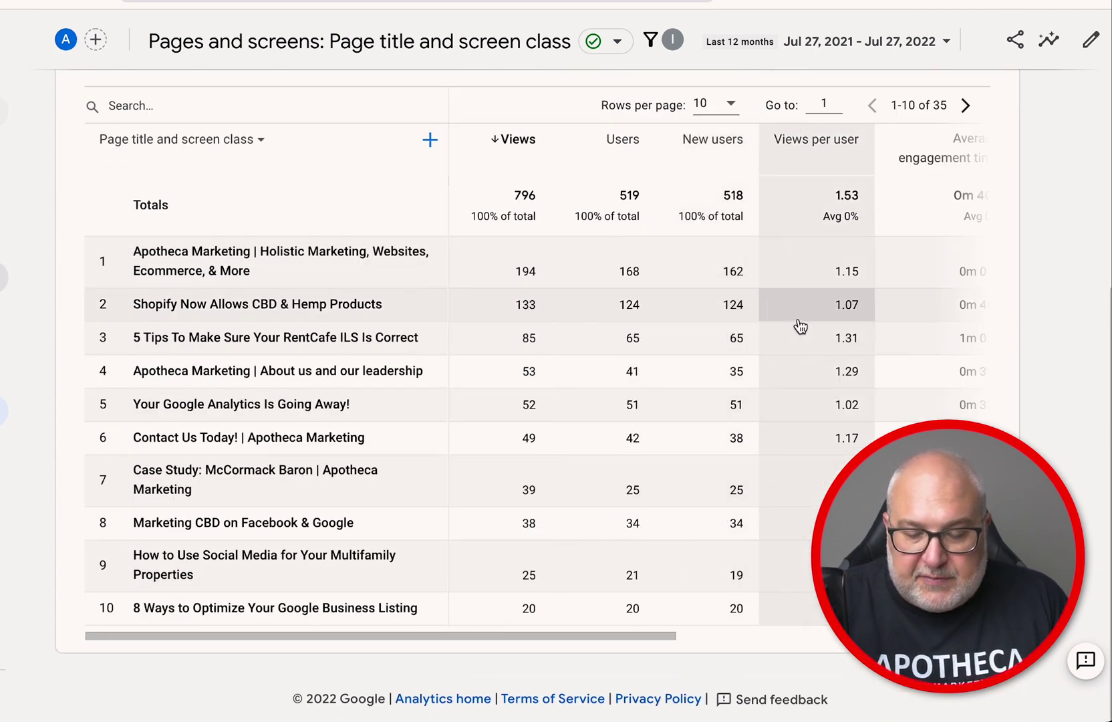
pyautogui.hscroll(3, 801, 326)
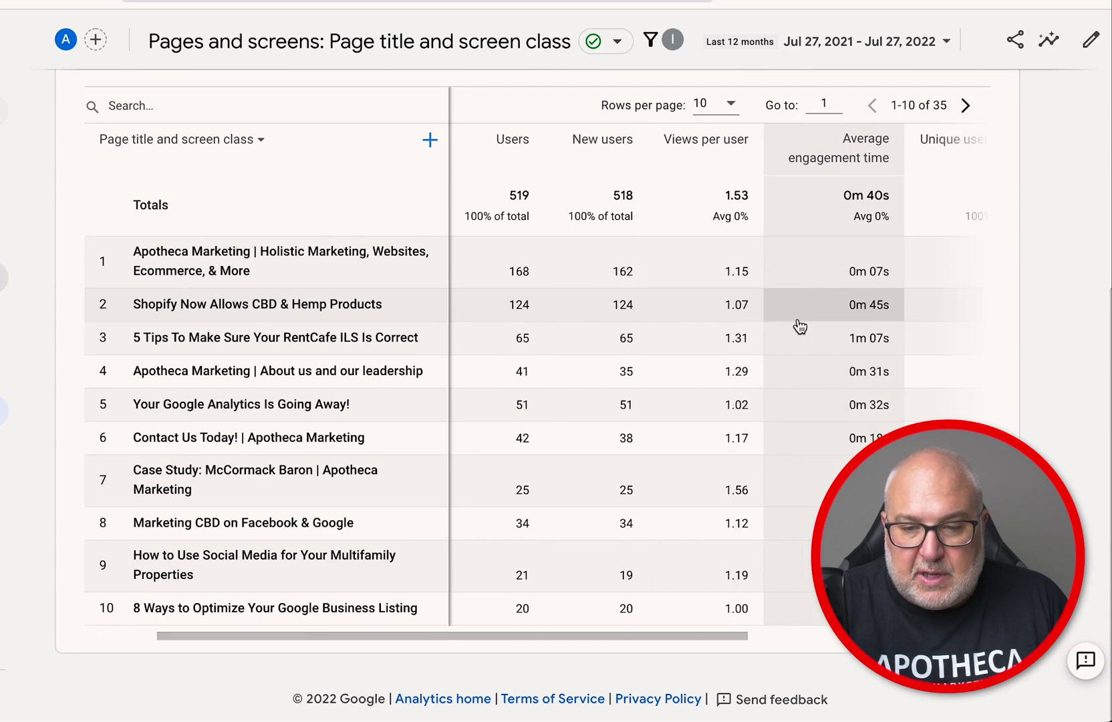
pyautogui.hscroll(-3, 801, 327)
pyautogui.scroll(4, 1057, 289)
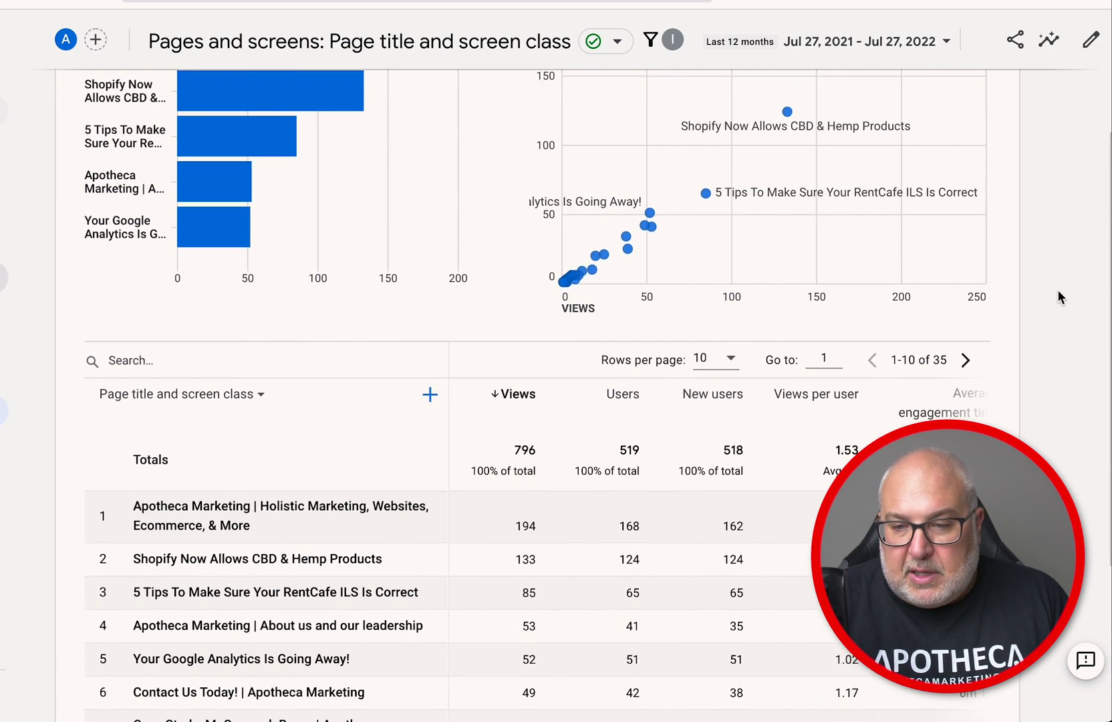
pyautogui.scroll(3, 1058, 292)
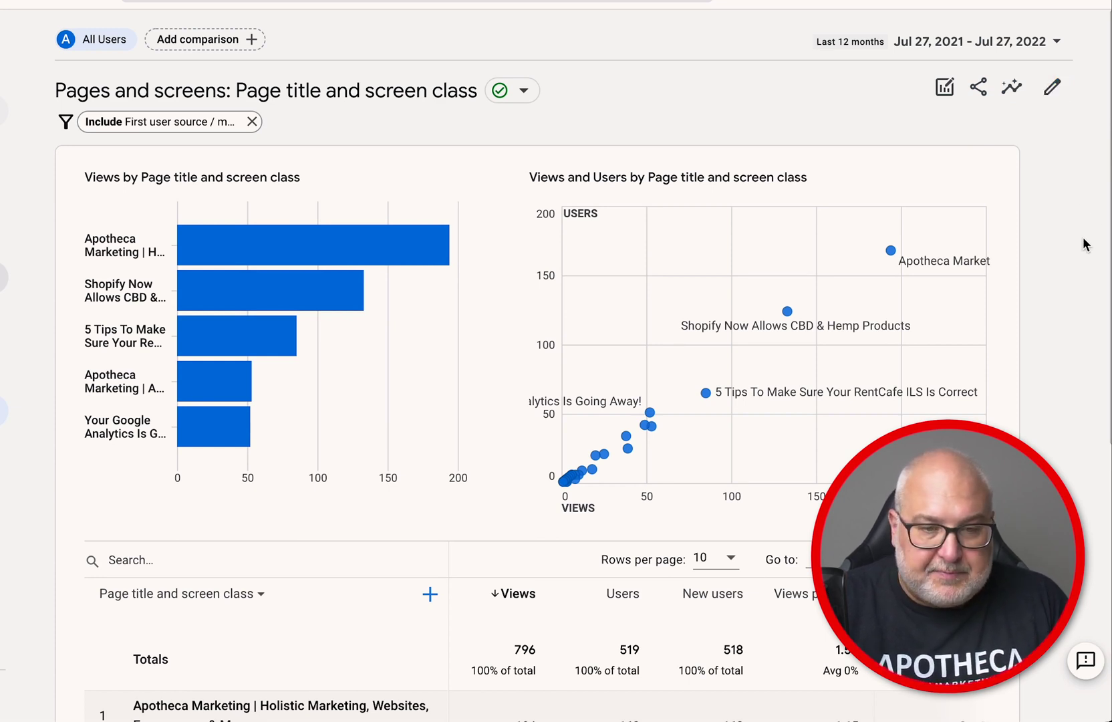
pyautogui.scroll(-6, 641, 226)
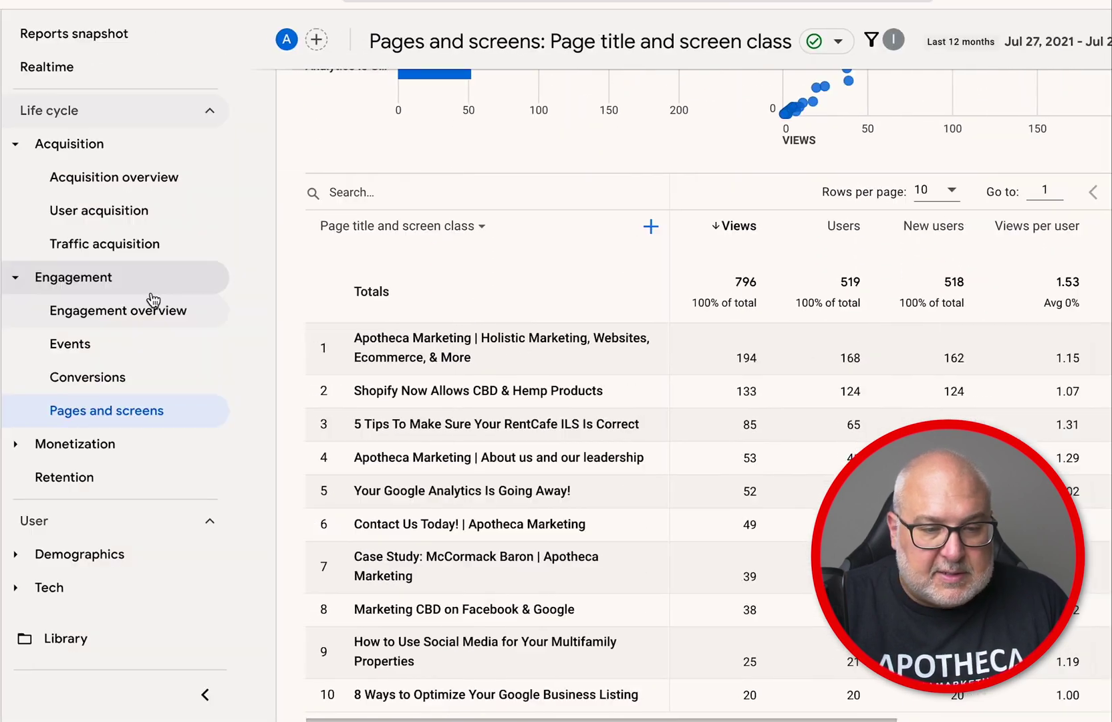
# - Open the User acquisition report and review its charts and table by first user default channel grouping
pyautogui.click(38, 211)
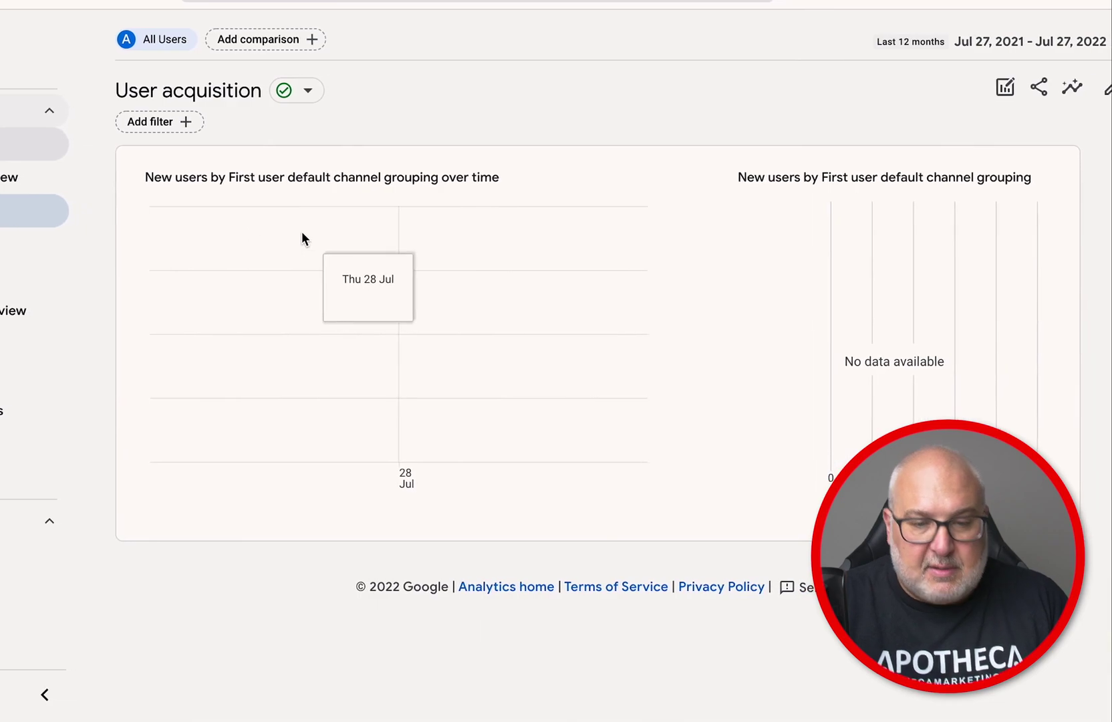
pyautogui.scroll(-3, 571, 225)
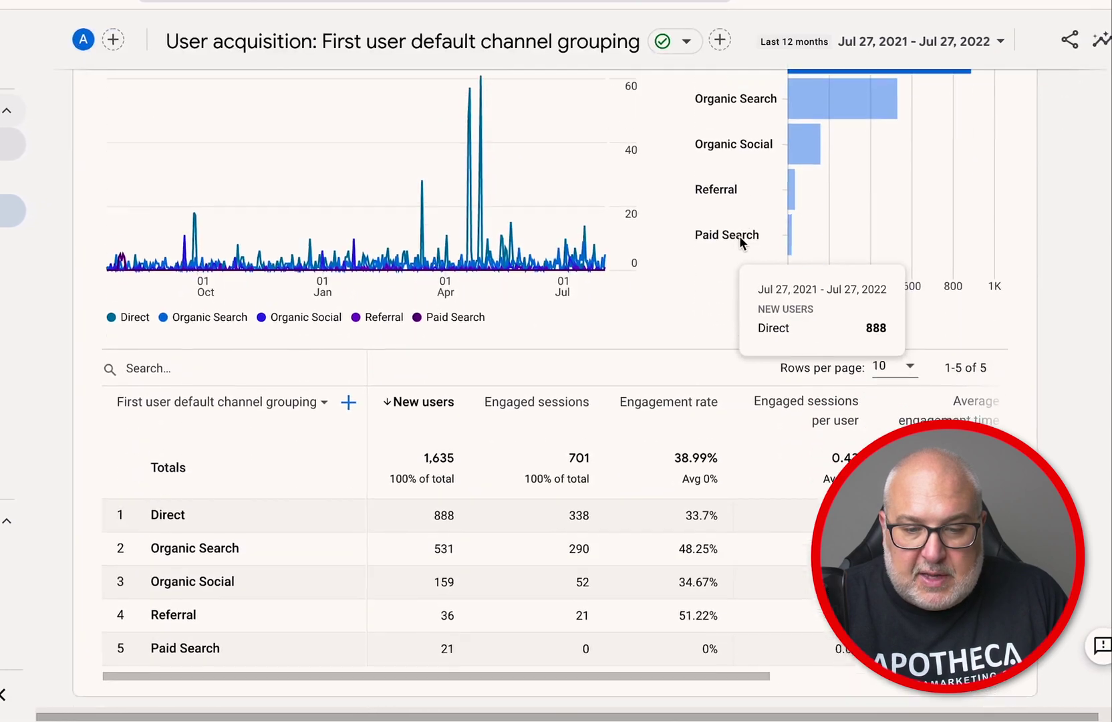
pyautogui.scroll(-1, 740, 236)
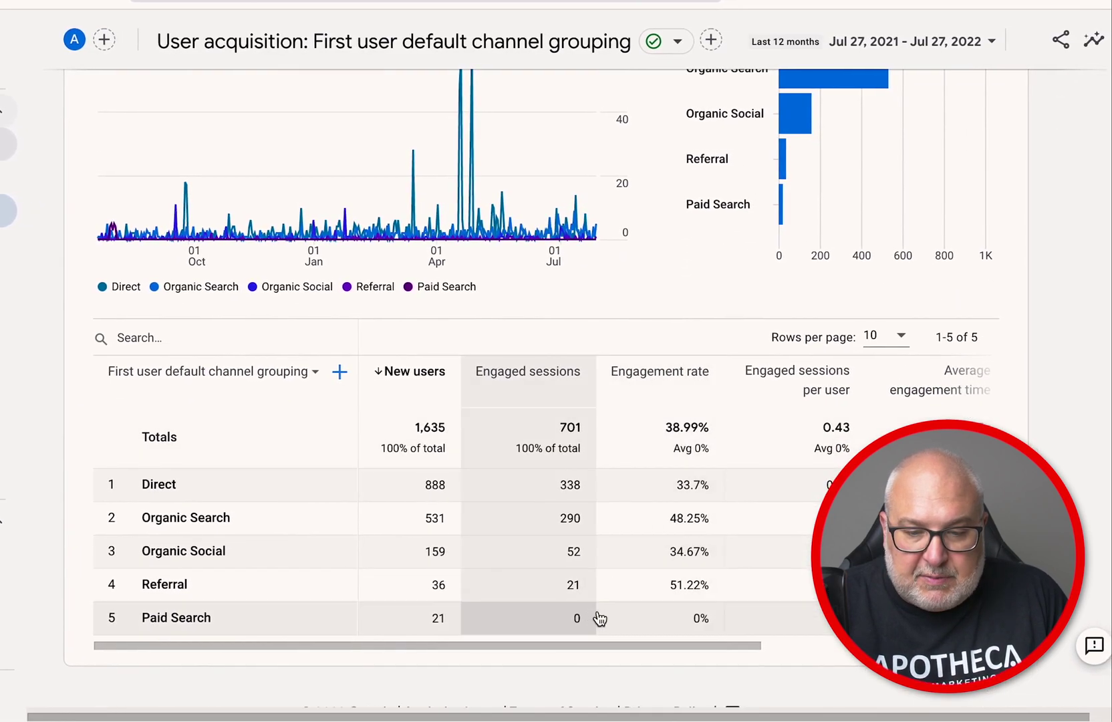
pyautogui.moveTo(616, 645); pyautogui.dragTo(508, 645)
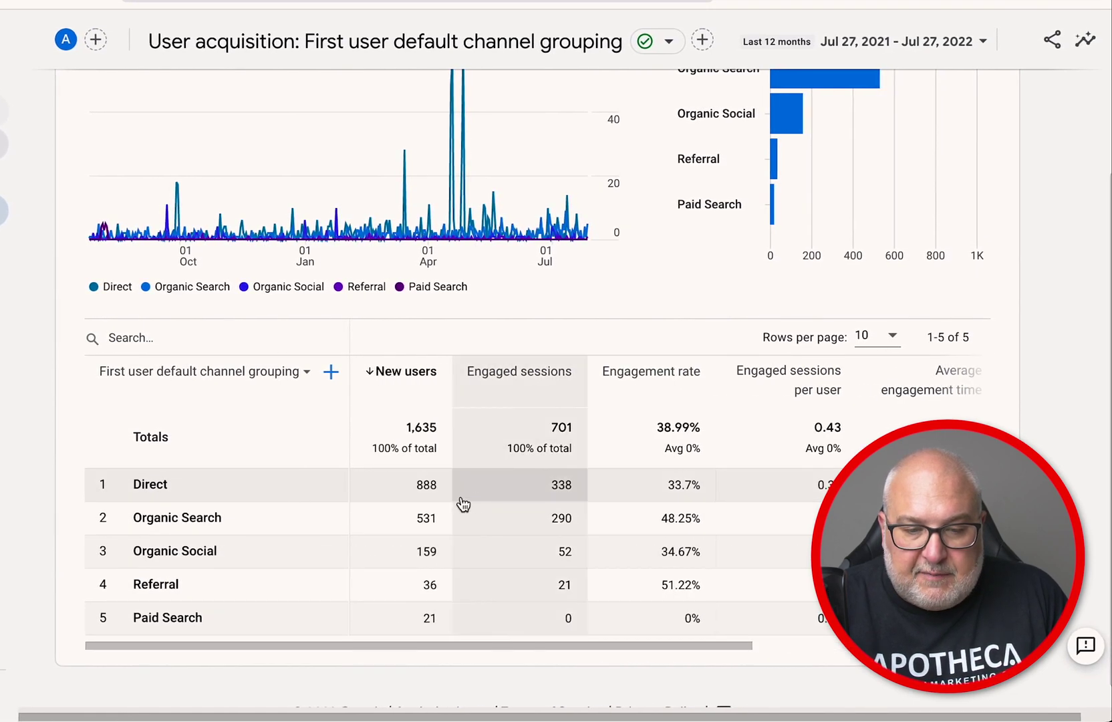
# - Change the User acquisition table's primary dimension to First user source / medium and look over the report
pyautogui.scroll(2, 457, 503)
pyautogui.click(251, 498)
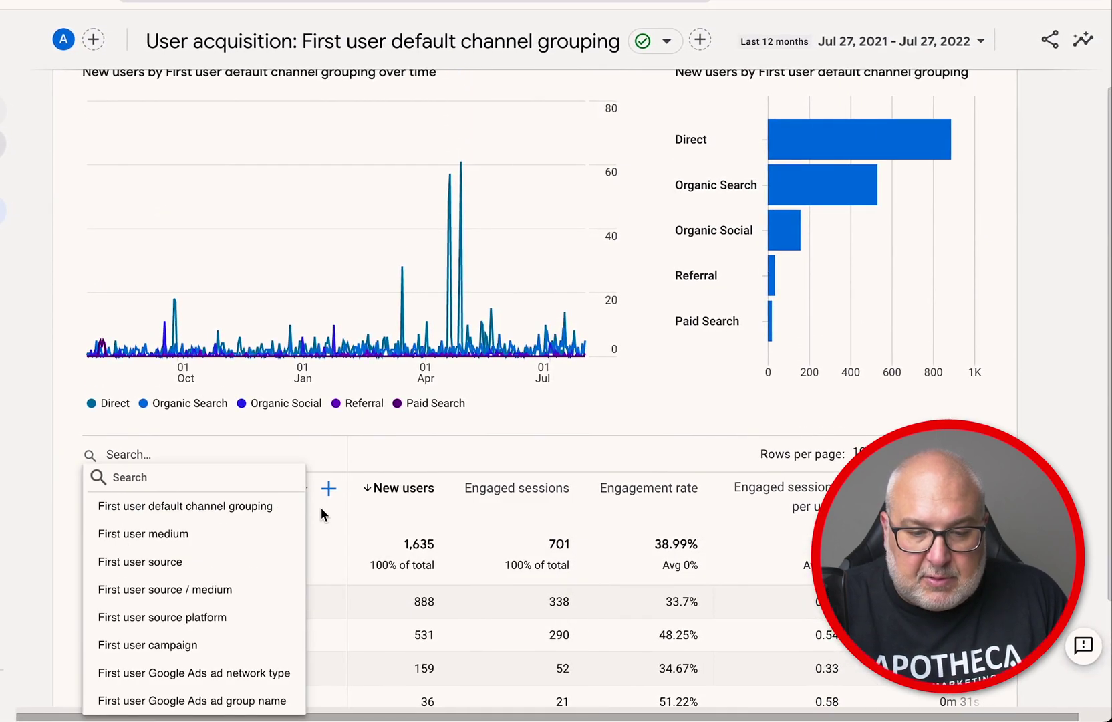
pyautogui.click(228, 591)
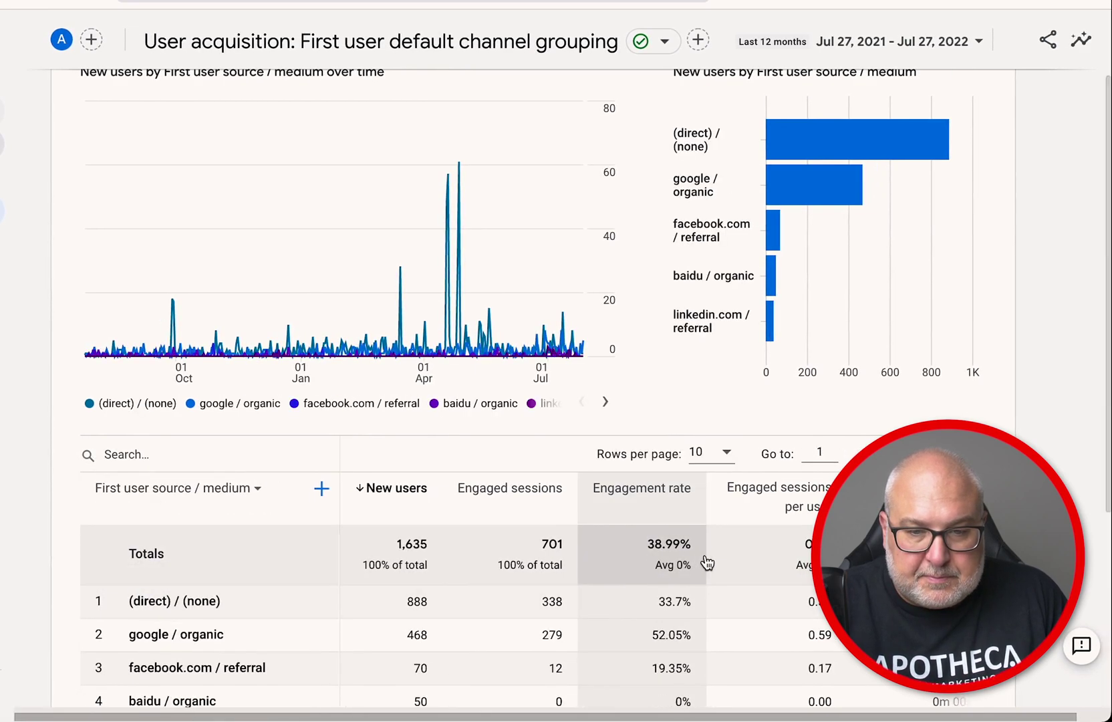
pyautogui.scroll(-3, 707, 564)
pyautogui.scroll(5, 707, 563)
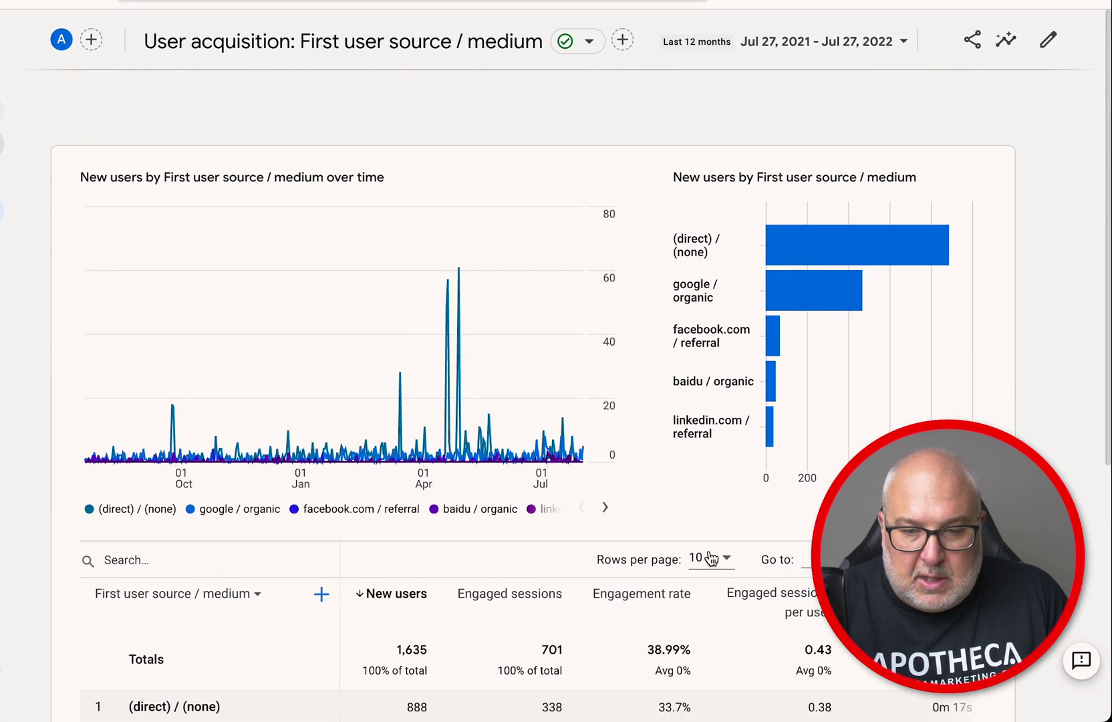
# - Start a filter on the User acquisition report and choose First user source / medium as its included dimension
pyautogui.click(74, 125)
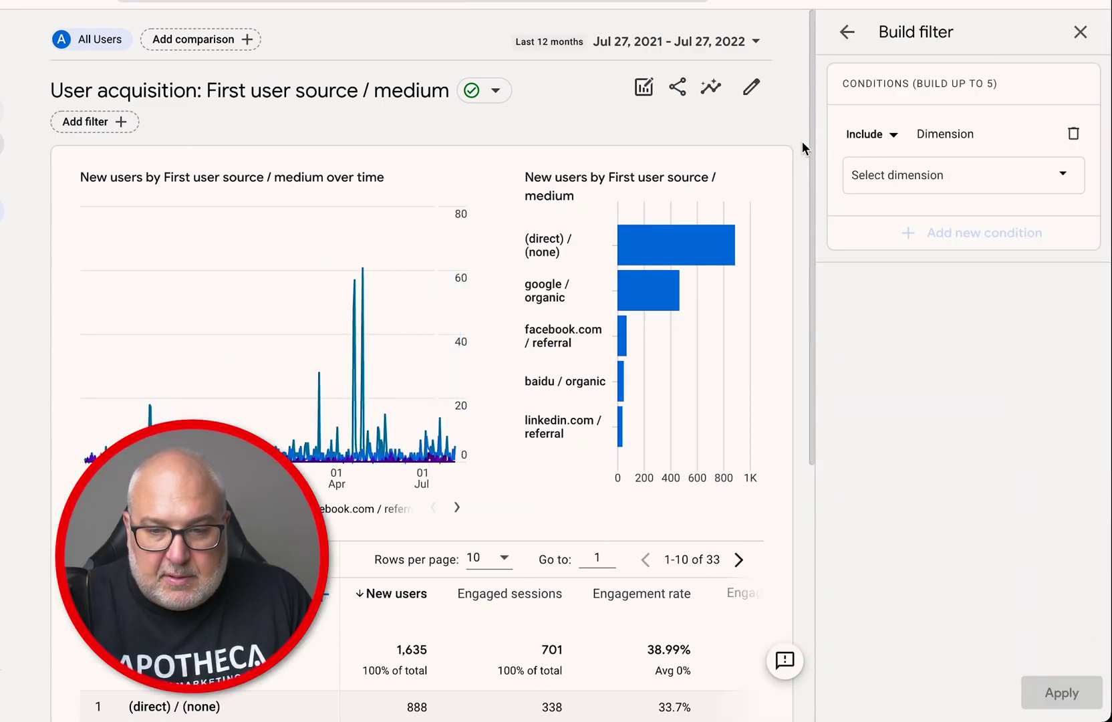
pyautogui.click(939, 169)
pyautogui.scroll(-5, 969, 294)
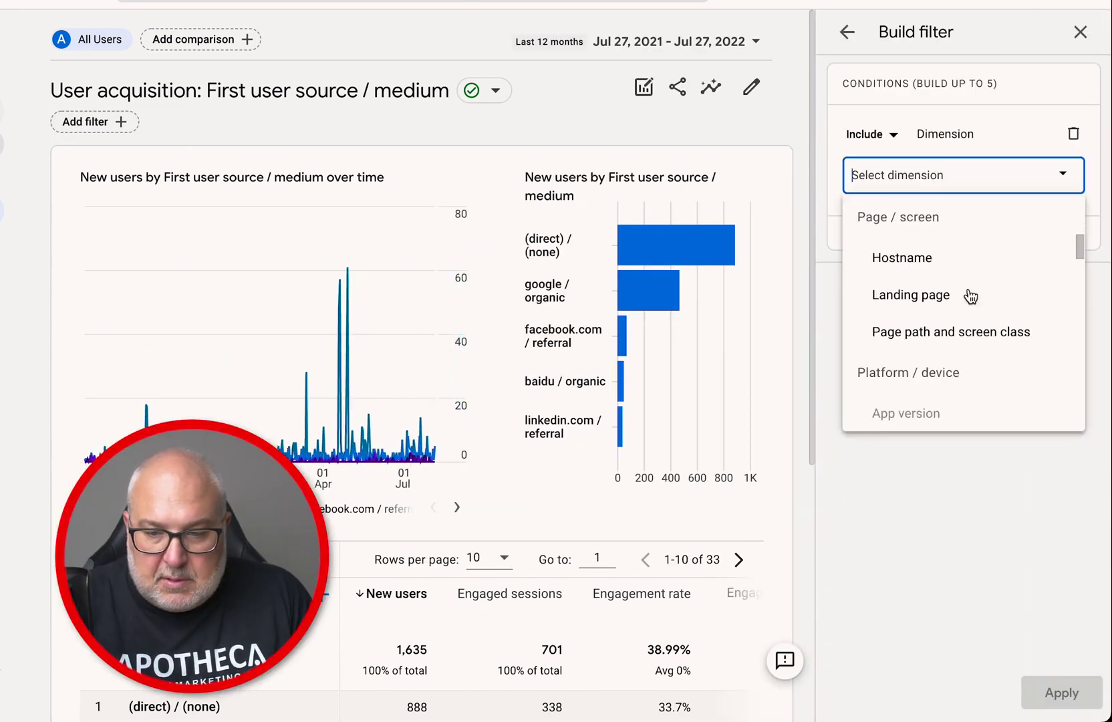
pyautogui.press('Escape')
pyautogui.click(968, 186)
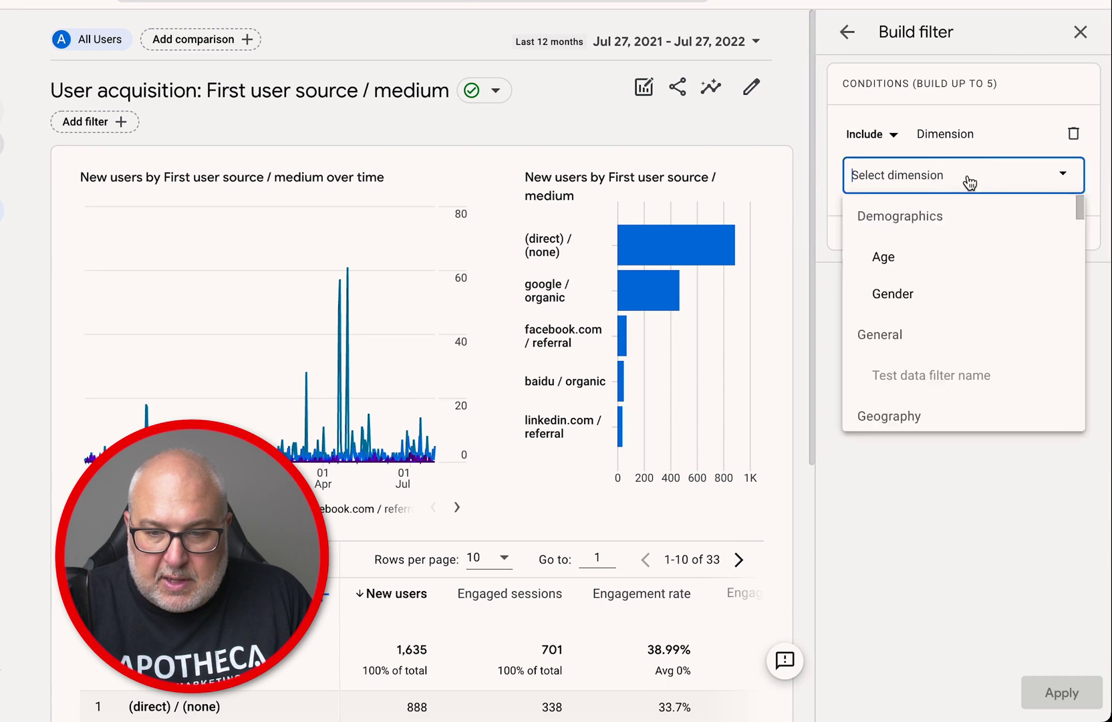
pyautogui.scroll(-5, 980, 342)
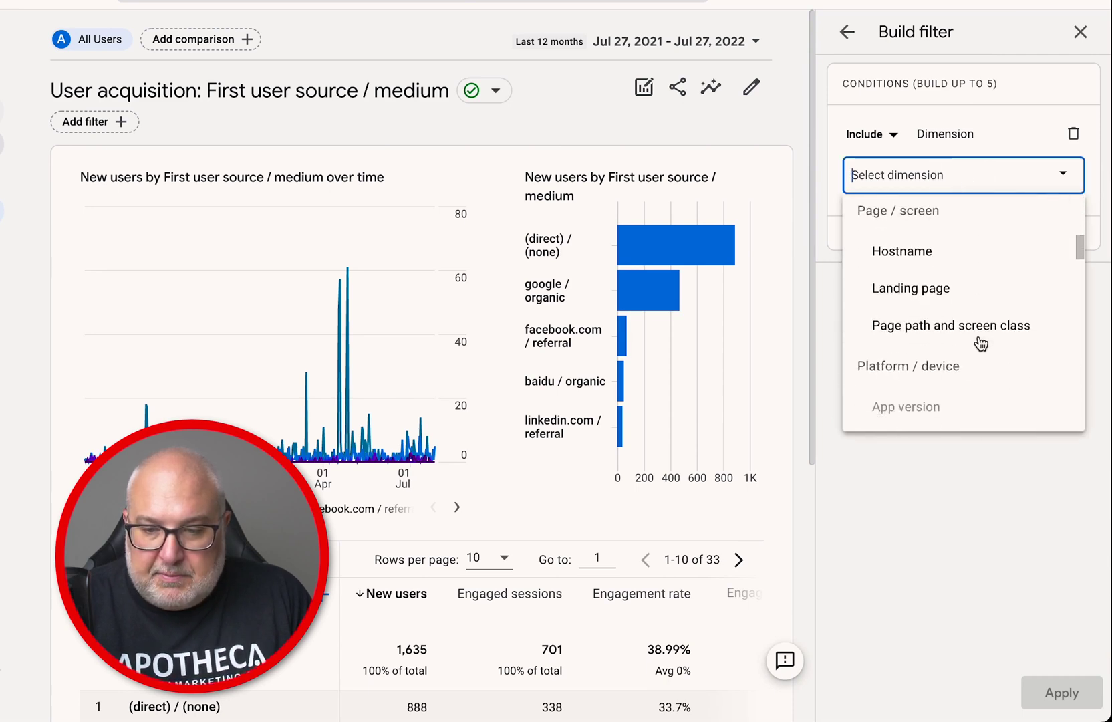
pyautogui.scroll(-6, 981, 344)
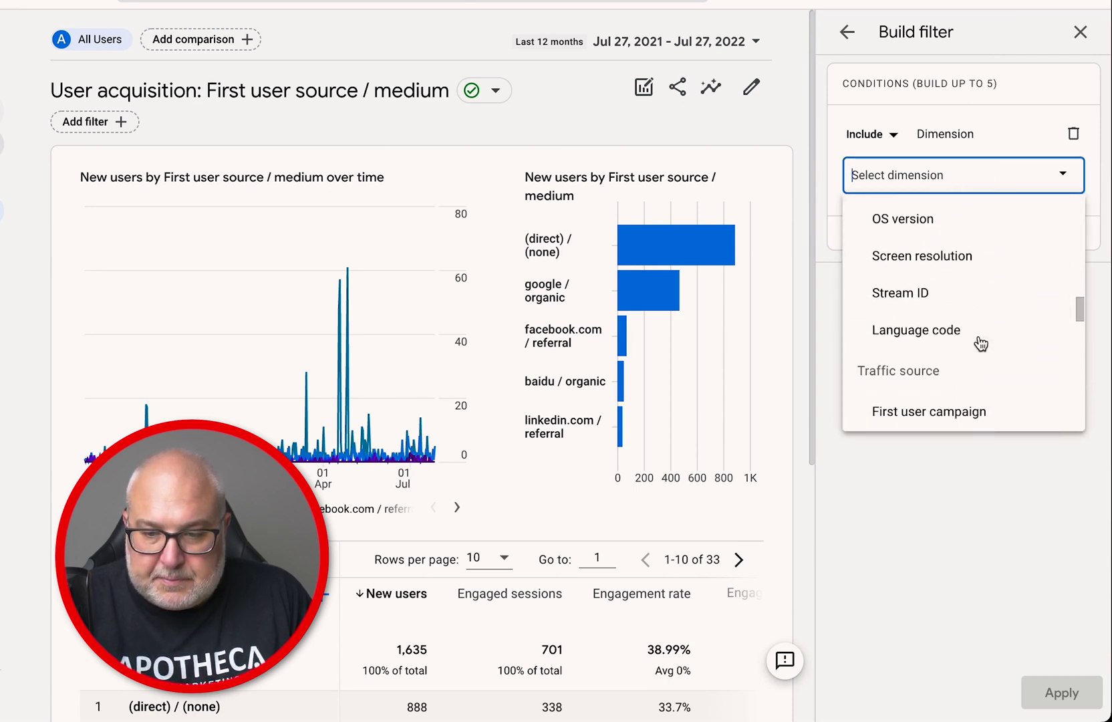
pyautogui.scroll(-4, 981, 344)
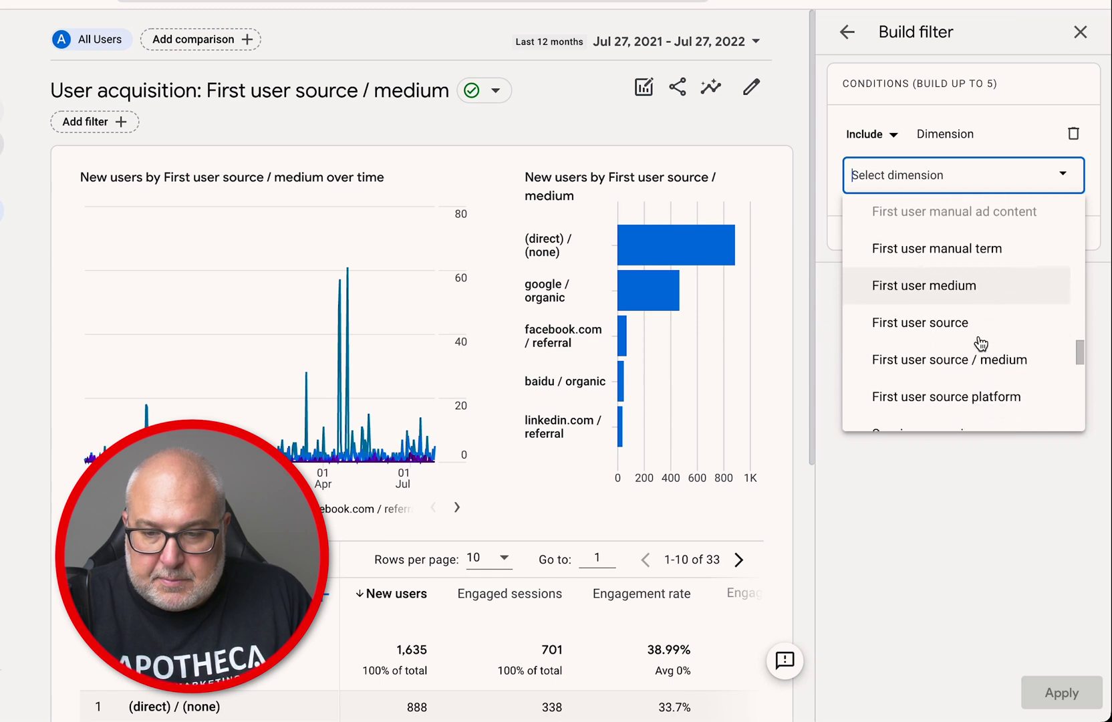
pyautogui.scroll(5, 981, 343)
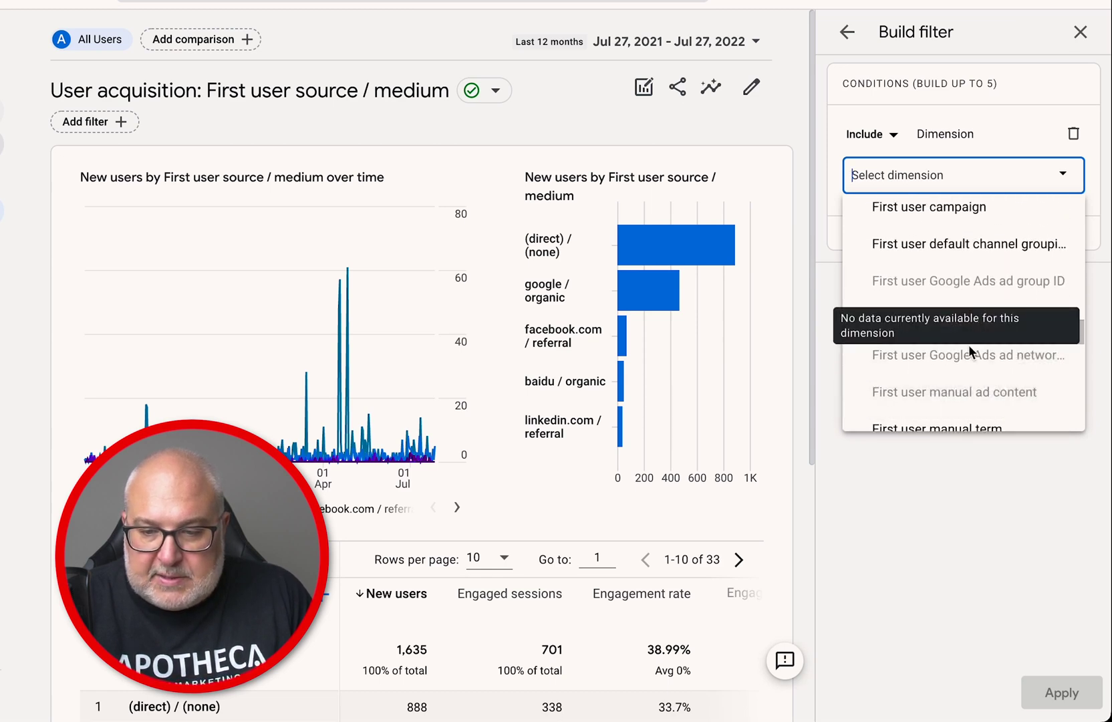
pyautogui.scroll(-3, 971, 347)
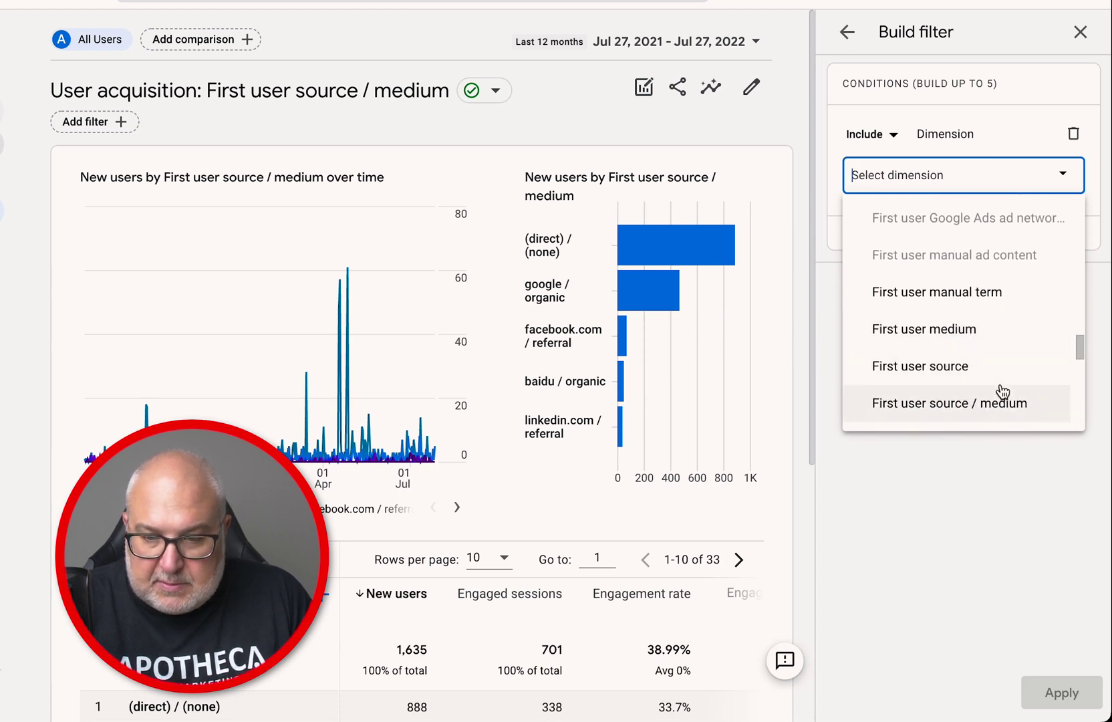
pyautogui.click(977, 405)
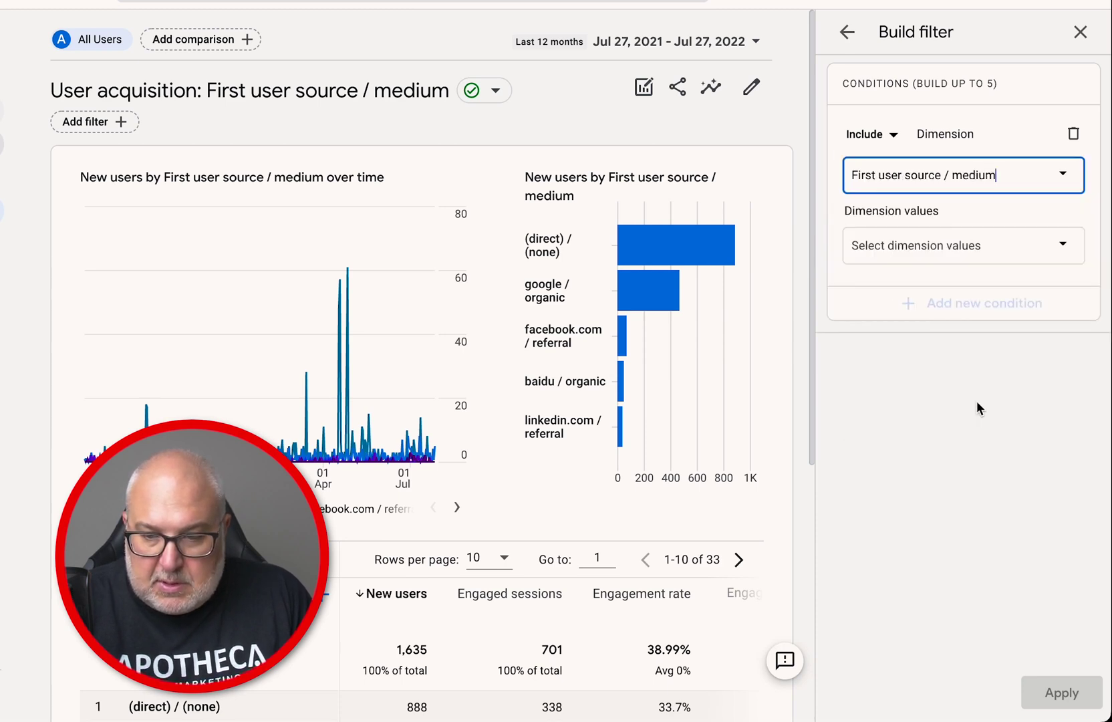
# - Set the filter's dimension values to google / organic and baidu / organic, and apply it to the User acquisition report
pyautogui.click(943, 254)
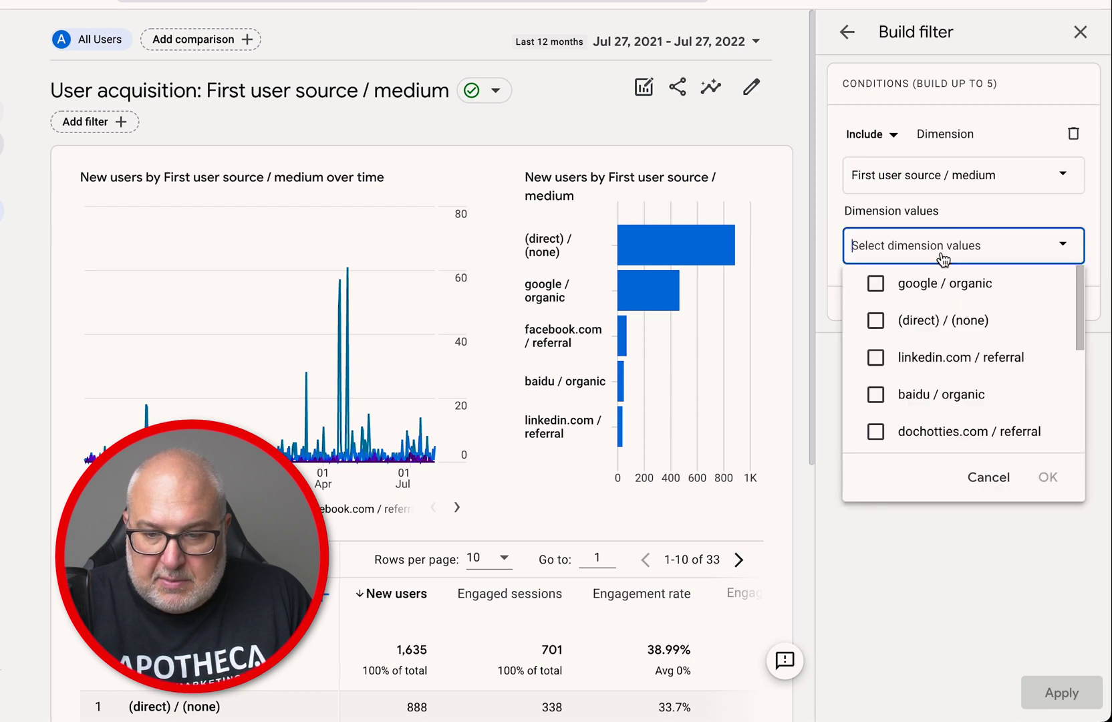
pyautogui.click(875, 284)
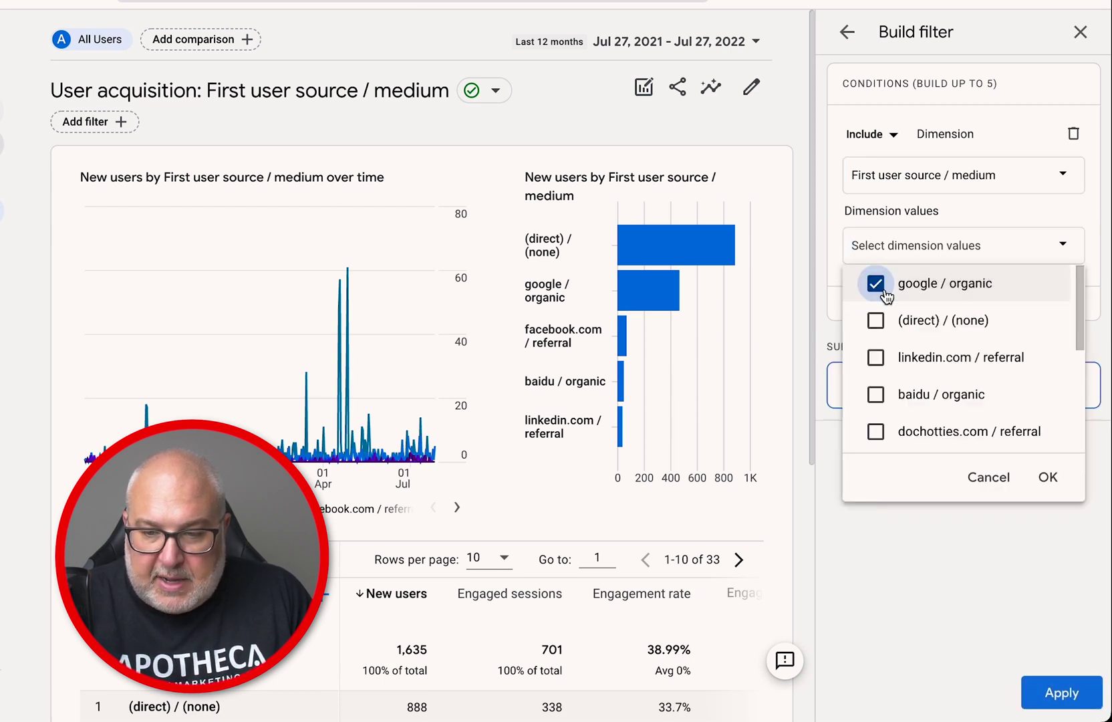
pyautogui.scroll(-1, 893, 368)
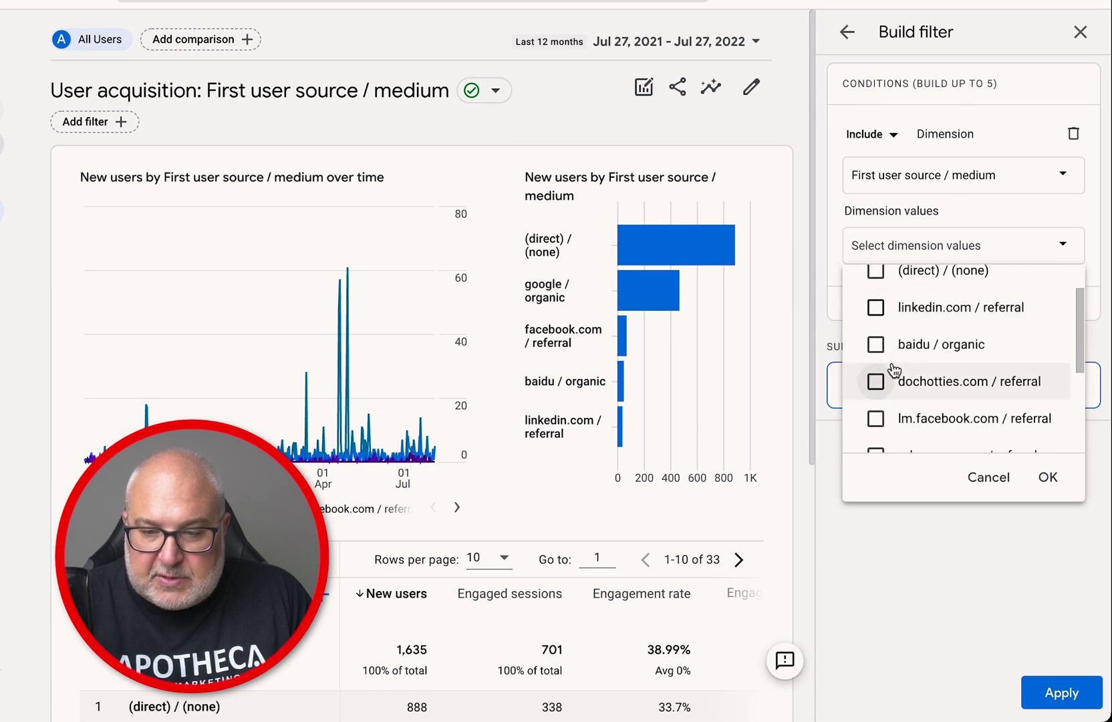
pyautogui.click(887, 344)
pyautogui.scroll(-3, 971, 409)
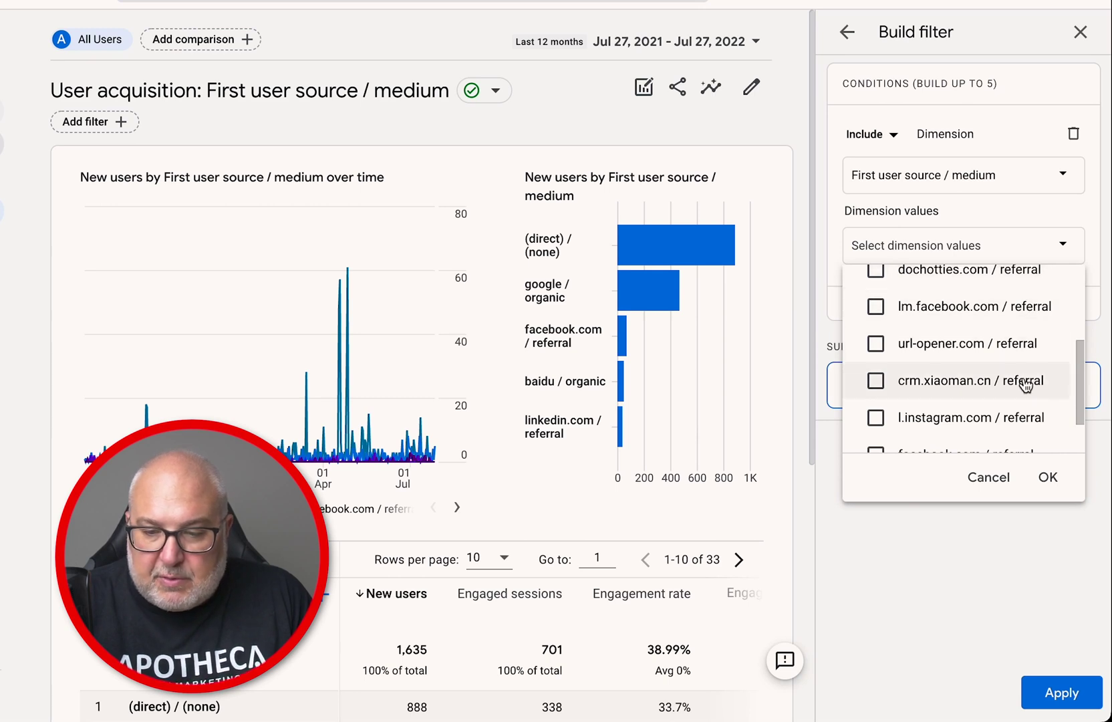
pyautogui.scroll(-2, 956, 384)
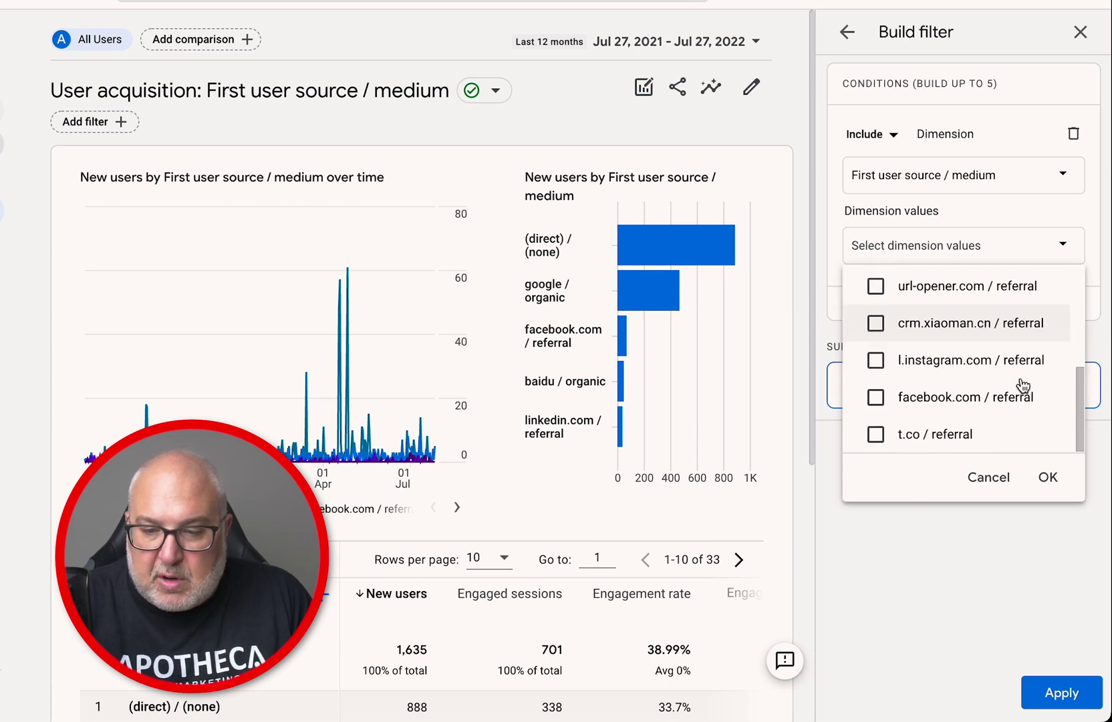
pyautogui.click(1047, 479)
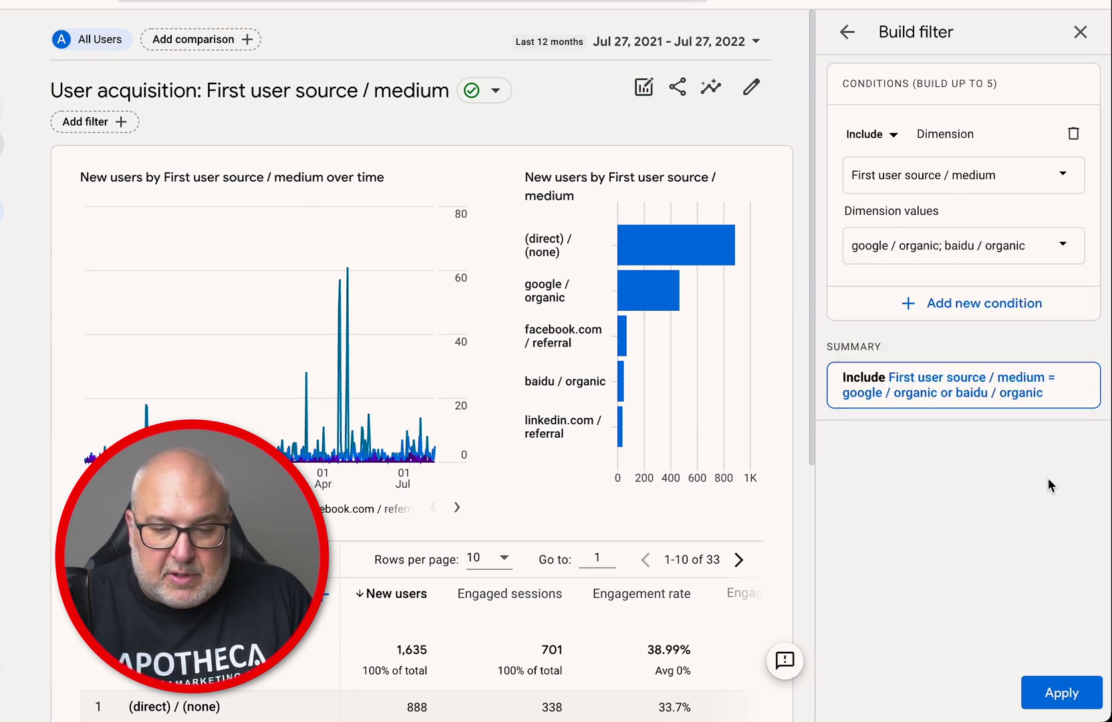
pyautogui.click(1061, 695)
# - Examine the filtered User acquisition charts and all table columns for the organic sources, including engagement, event count and conversions
pyautogui.scroll(-4, 970, 461)
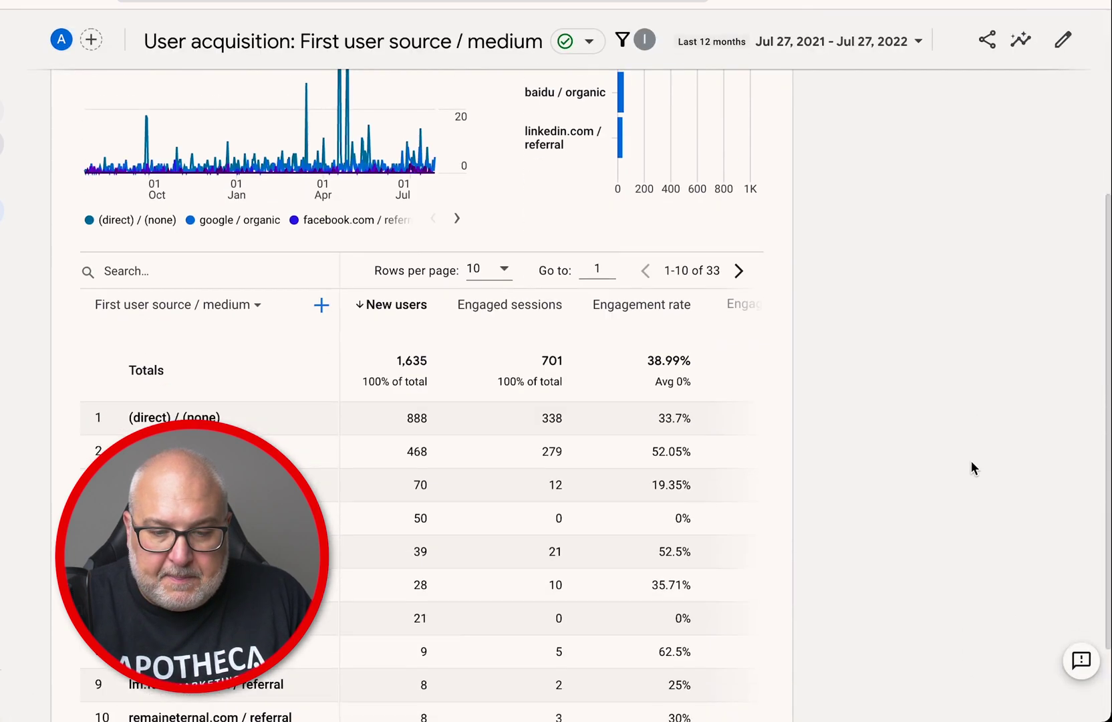
pyautogui.scroll(2, 970, 468)
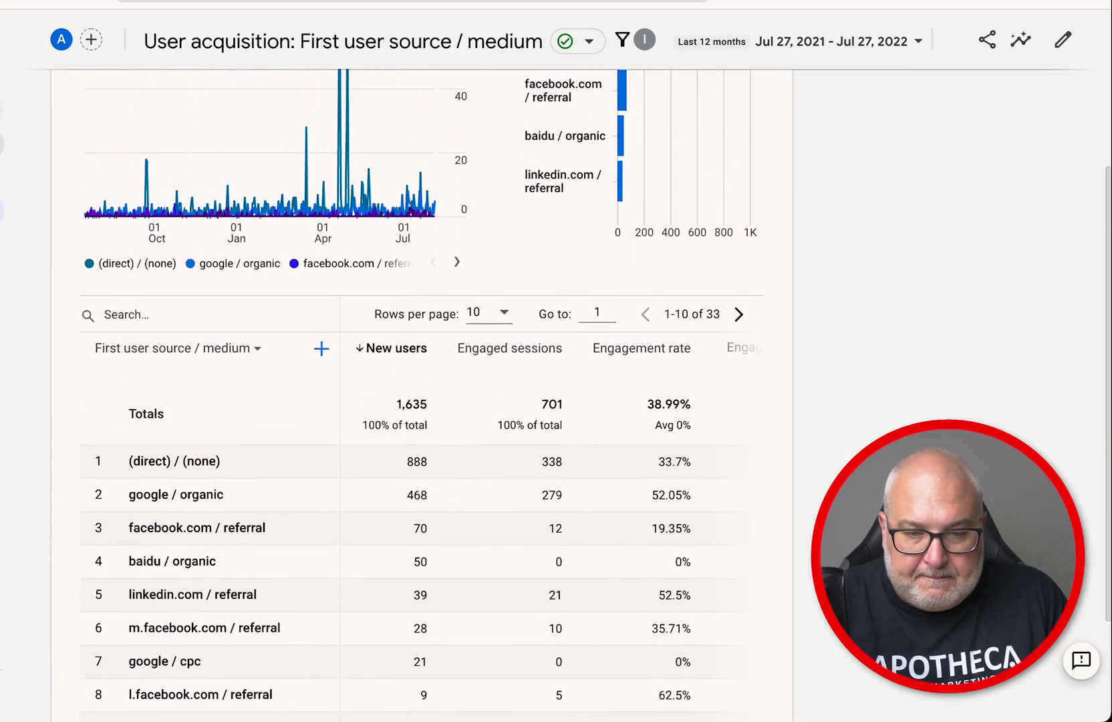
pyautogui.scroll(3, 971, 468)
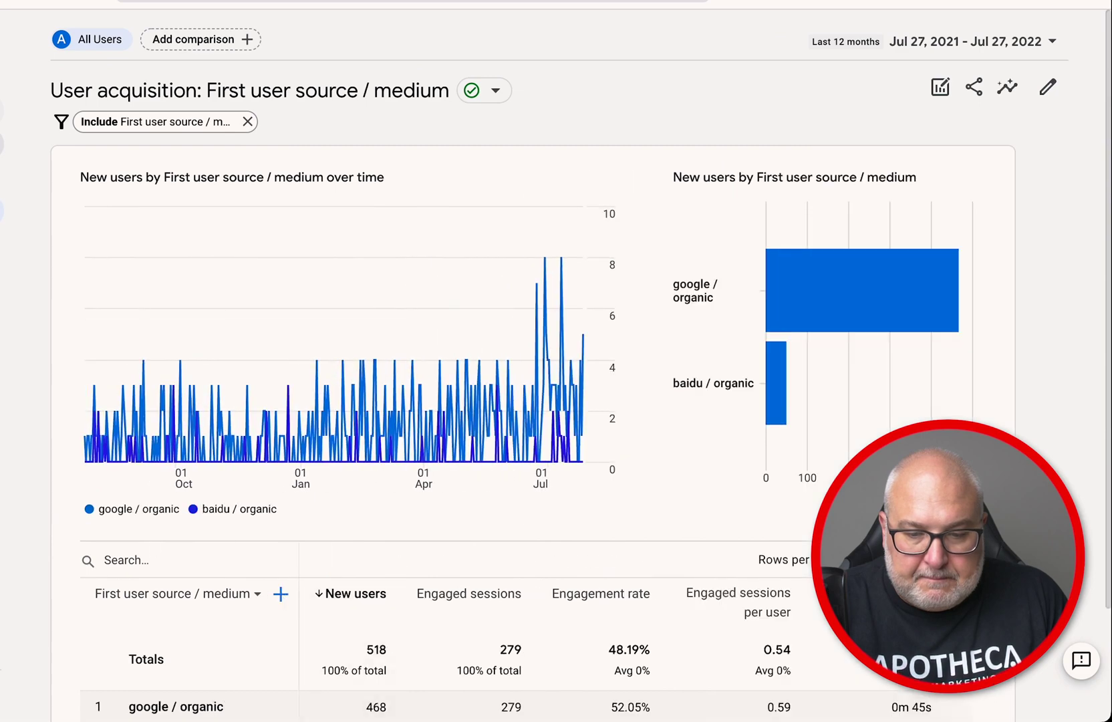
pyautogui.scroll(-2, 1046, 457)
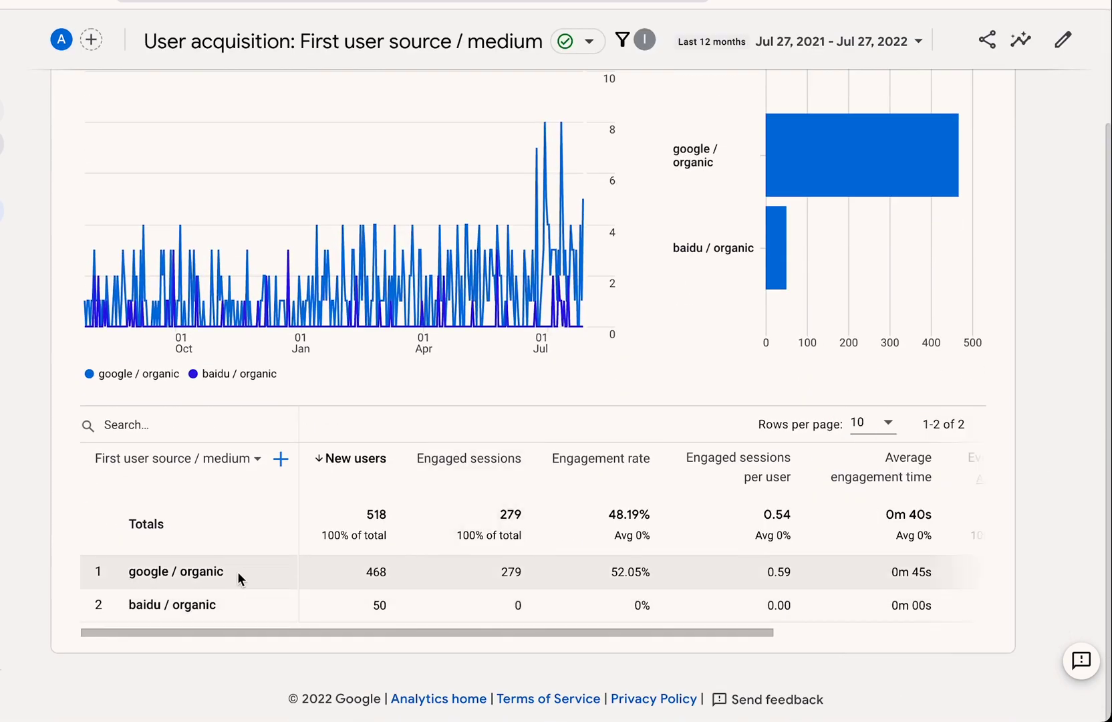
pyautogui.moveTo(686, 641); pyautogui.dragTo(945, 631)
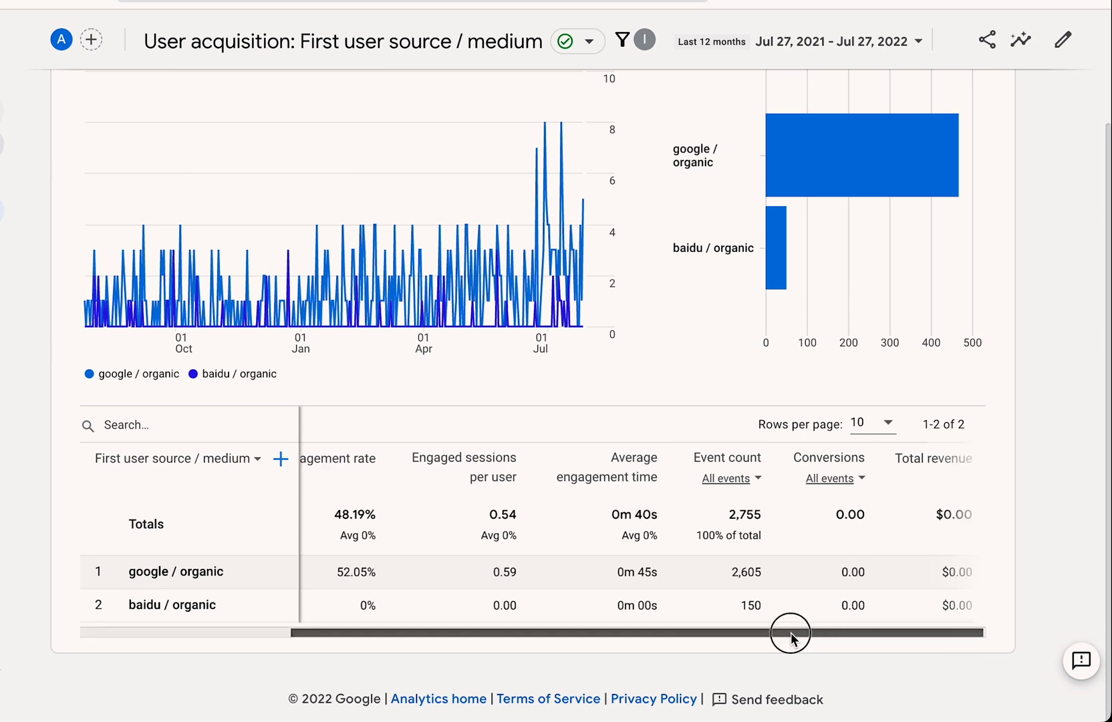
pyautogui.moveTo(789, 636); pyautogui.dragTo(417, 626)
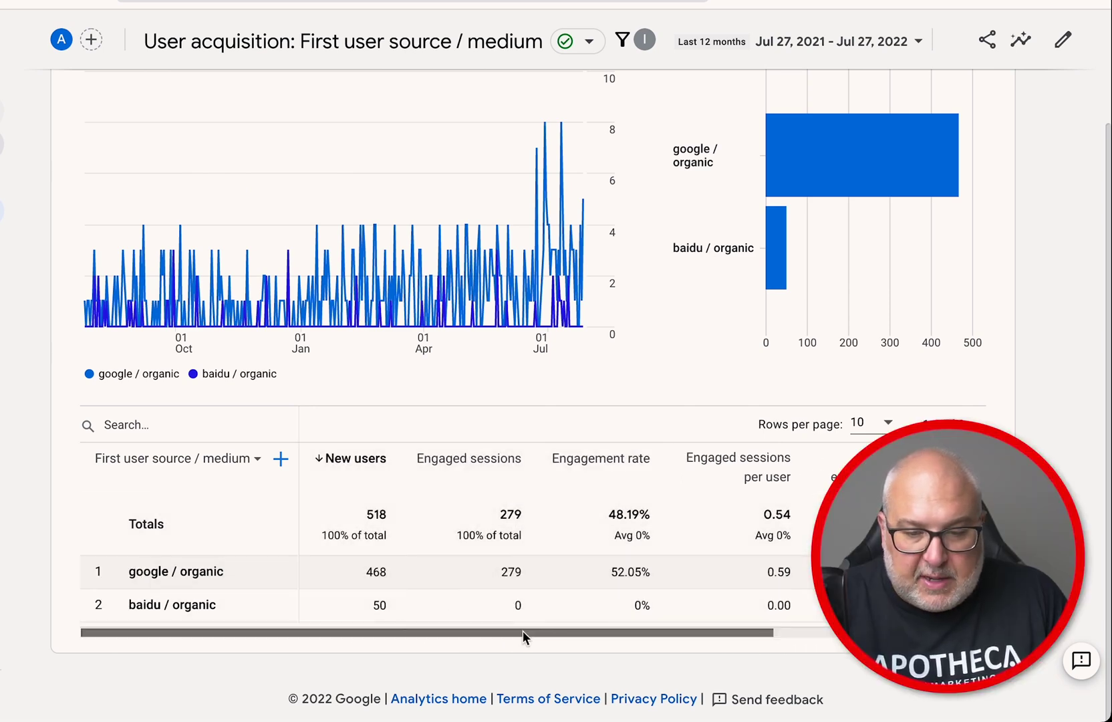
pyautogui.moveTo(524, 638); pyautogui.dragTo(831, 647)
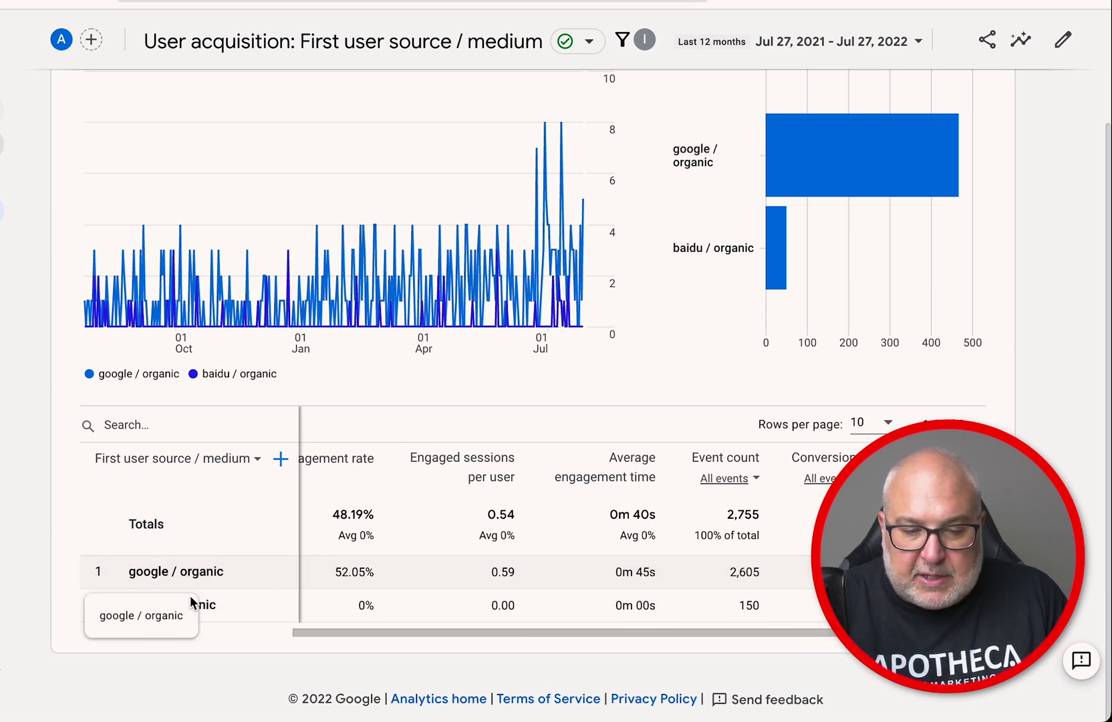
pyautogui.moveTo(390, 636); pyautogui.dragTo(166, 633)
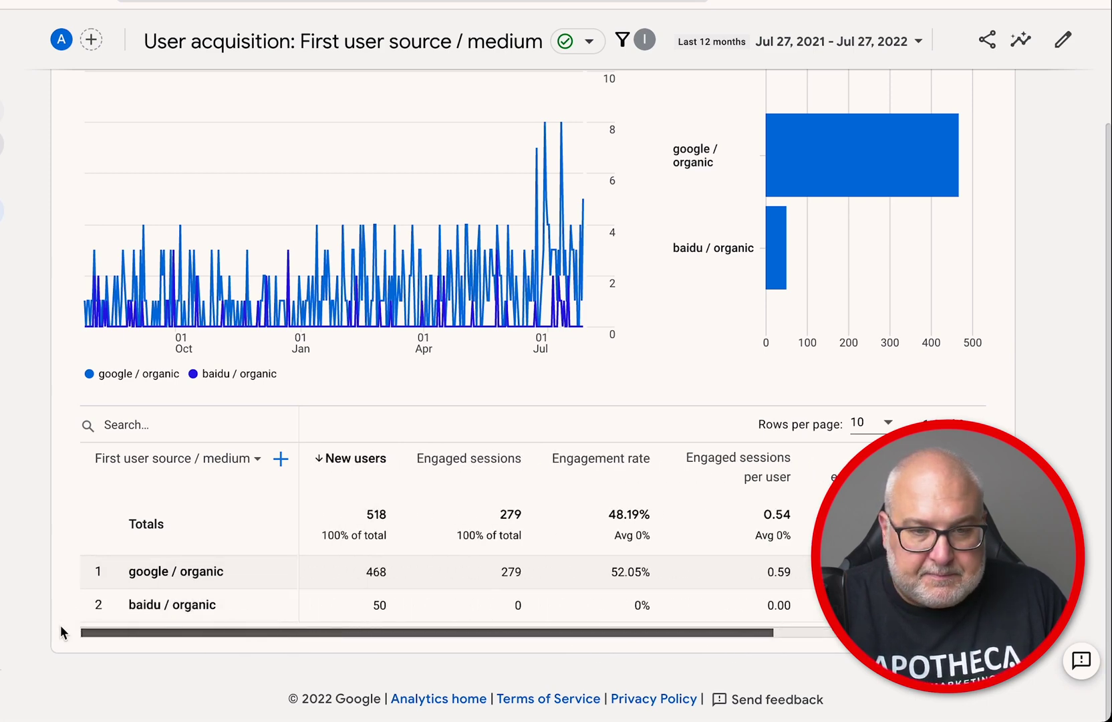
# - Switch to the Universal Analytics Acquisition Overview for 1 Master View and review its channel charts and table
pyautogui.hotkey('alt', 'Left')
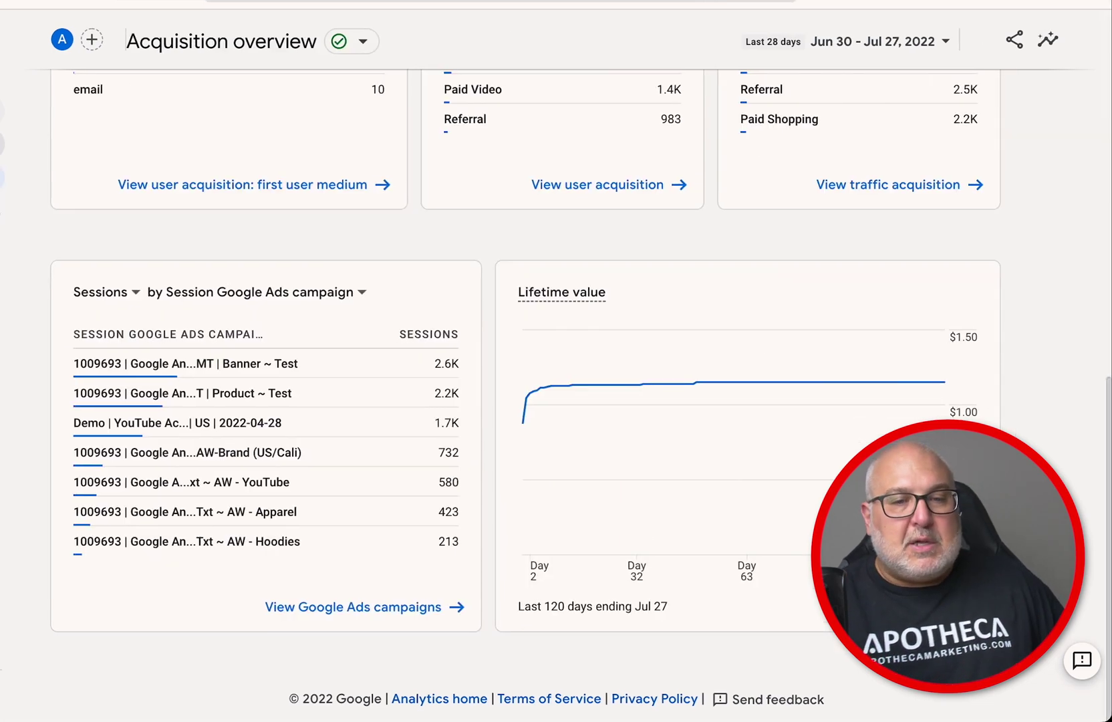
pyautogui.hotkey('ctrl', 'Tab')
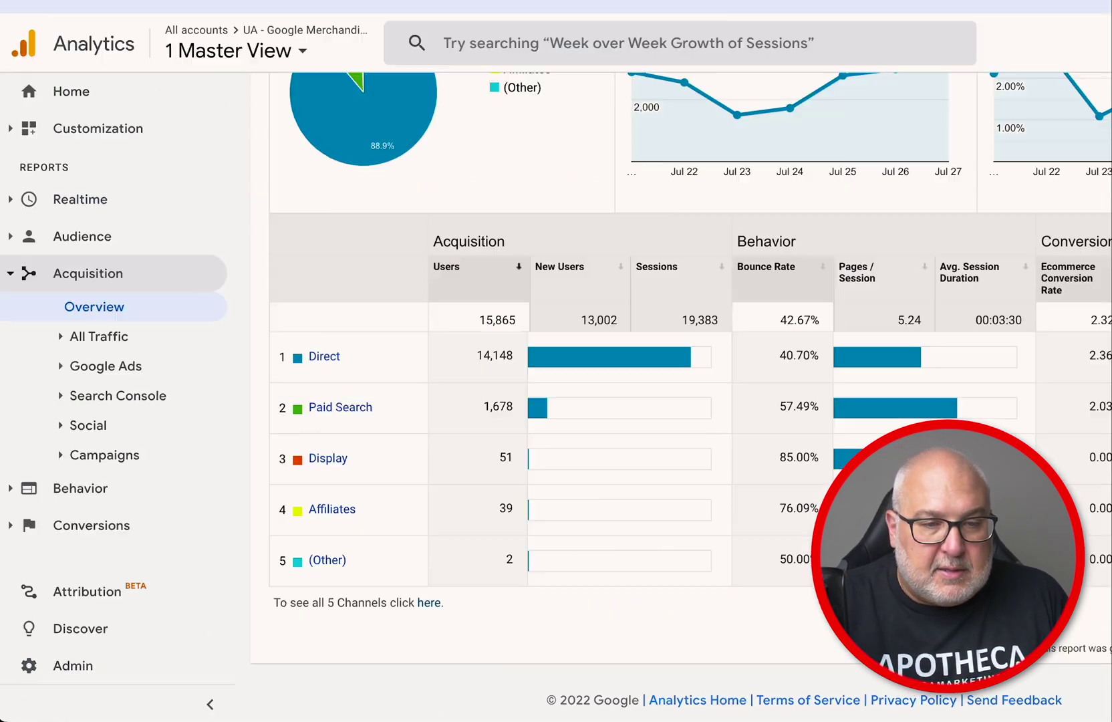
pyautogui.scroll(5, 349, 278)
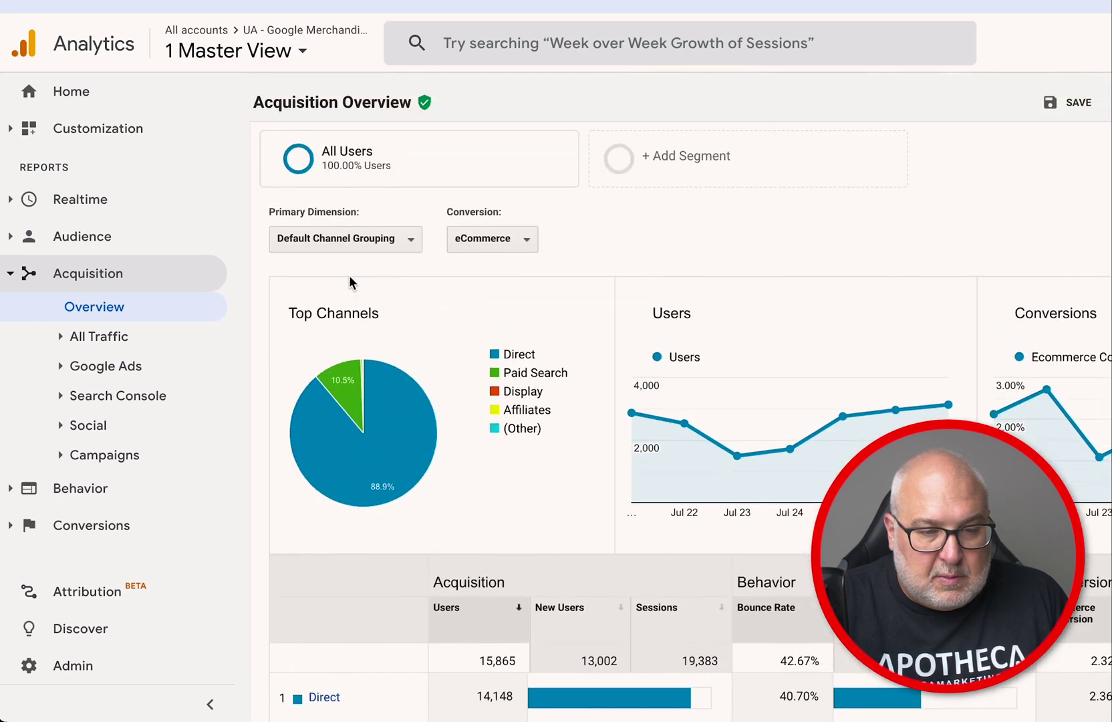
pyautogui.click(102, 309)
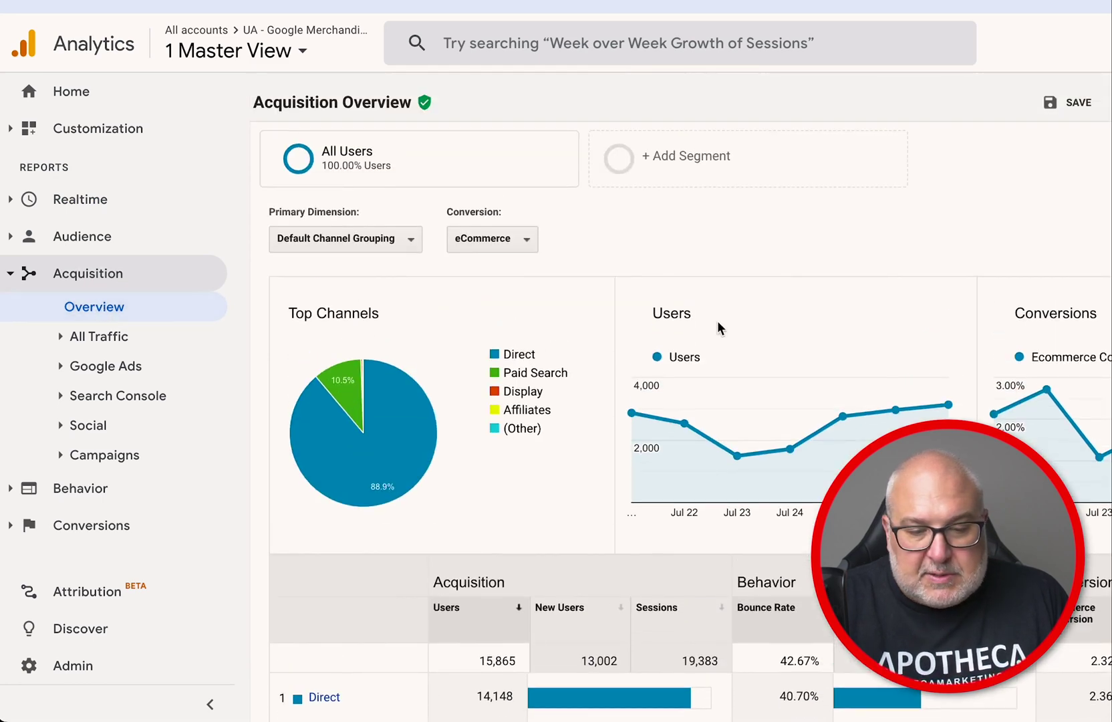
pyautogui.scroll(-4, 717, 319)
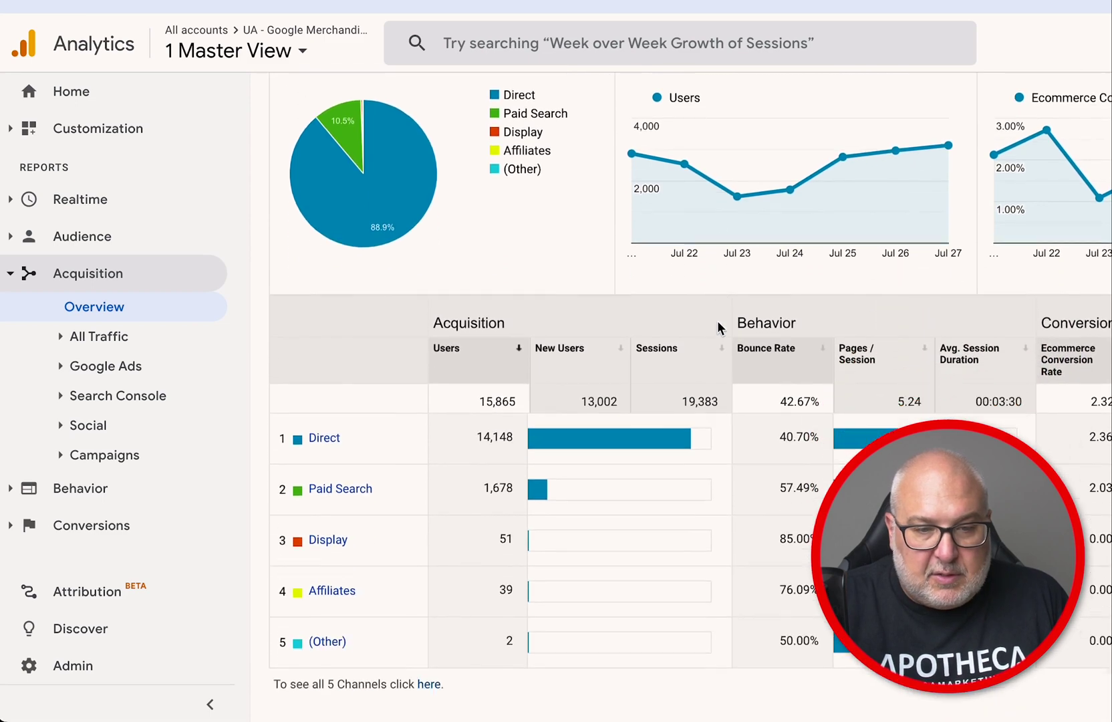
pyautogui.scroll(-1, 717, 326)
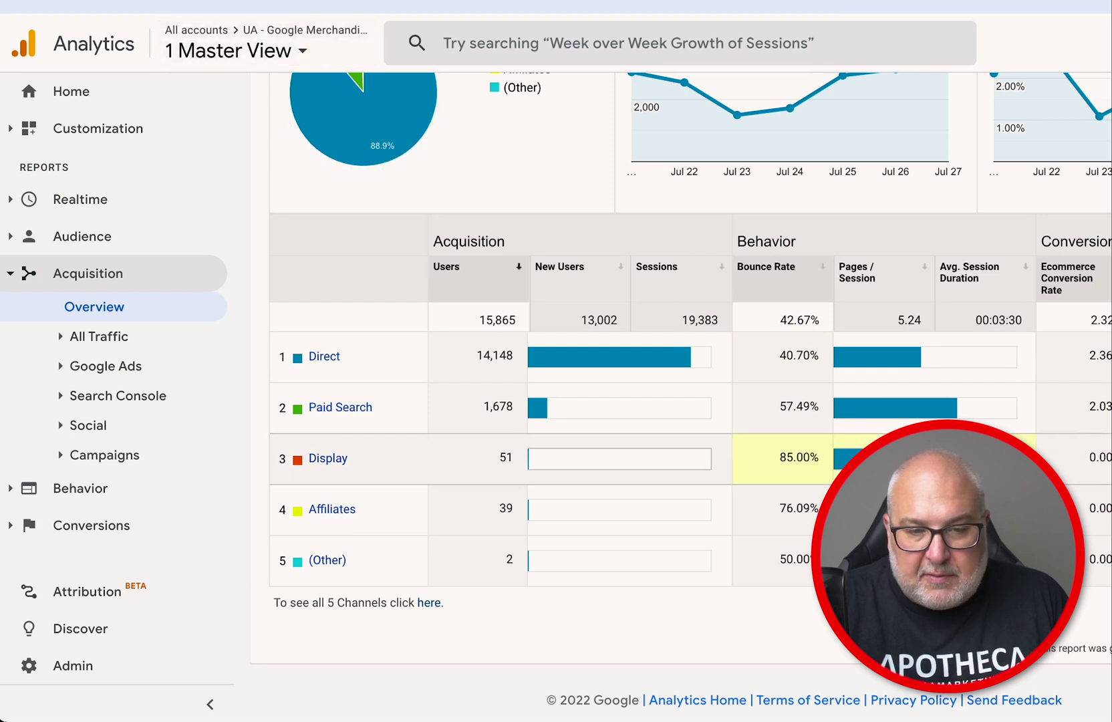
# - Set the Acquisition Overview date range to July 1–28, 2022, and review the users and revenue by channel
pyautogui.scroll(1, 782, 458)
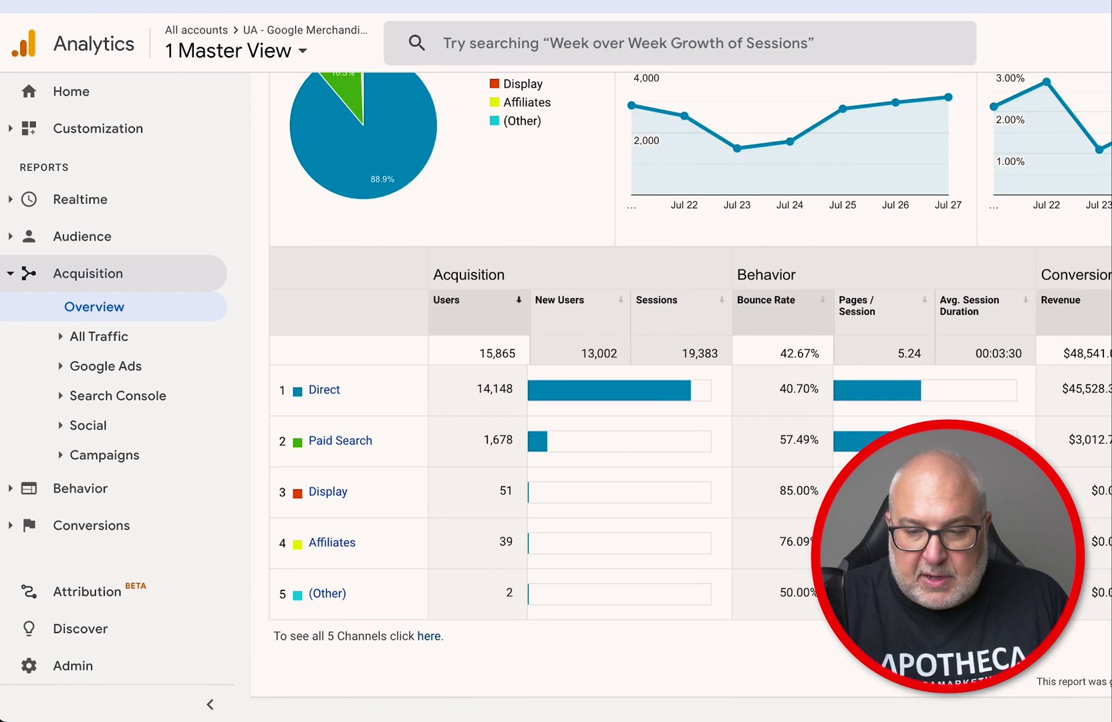
pyautogui.scroll(5, 688, 401)
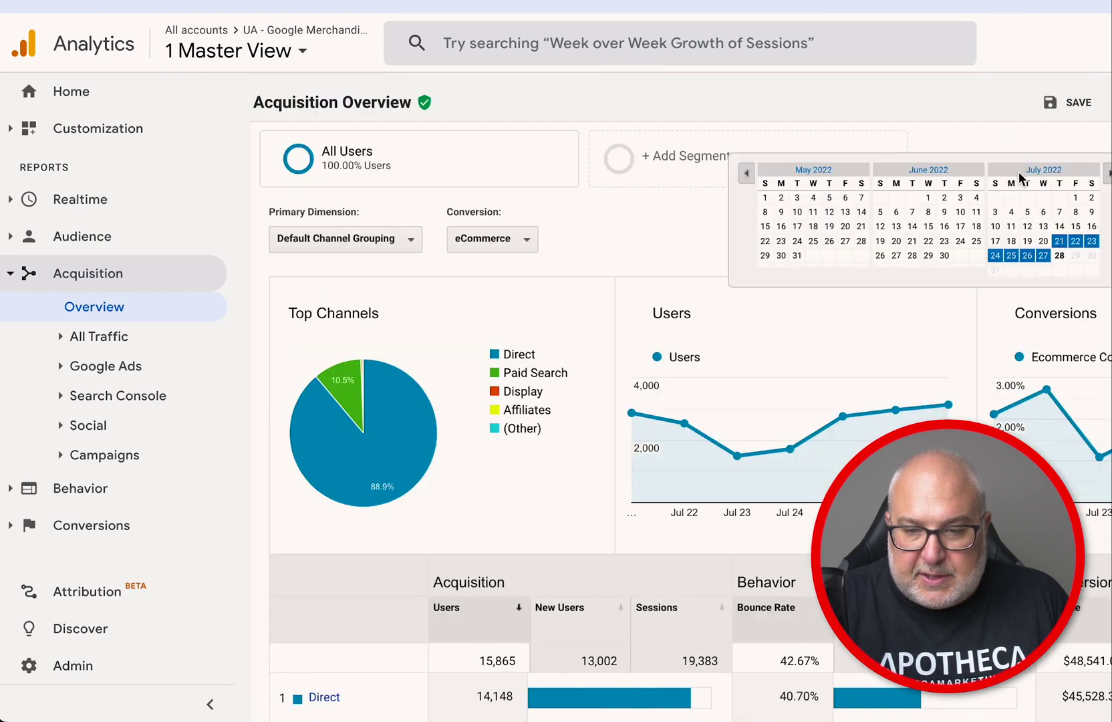
pyautogui.click(1069, 195)
pyautogui.press('Return')
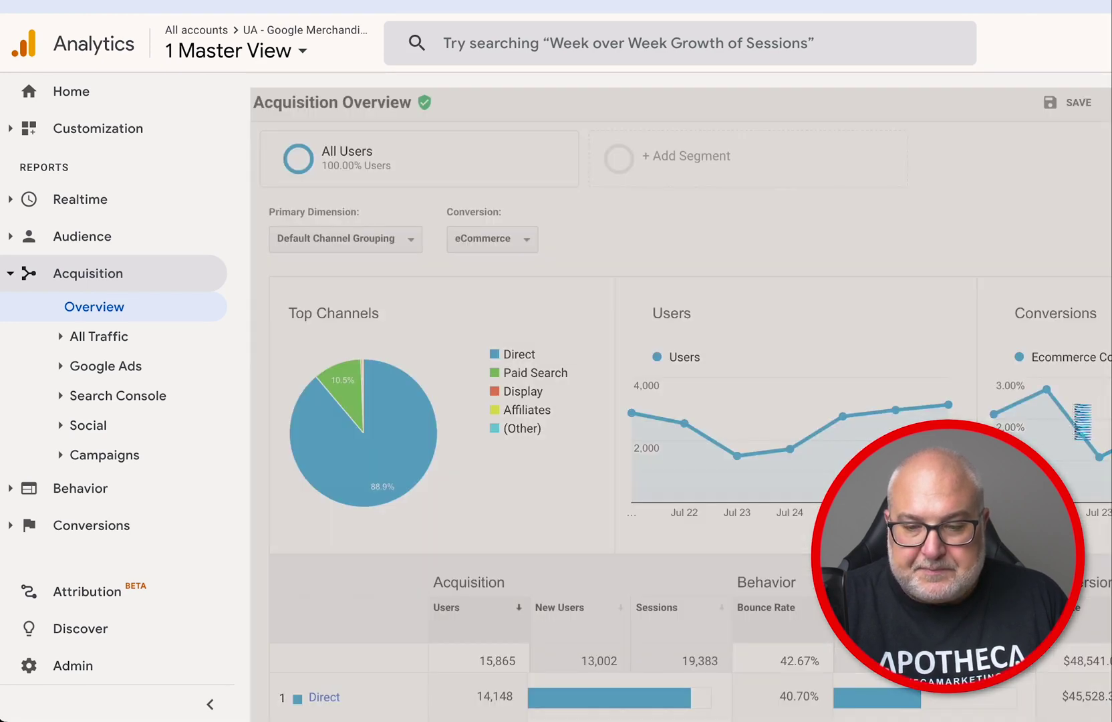
pyautogui.scroll(-4, 1076, 415)
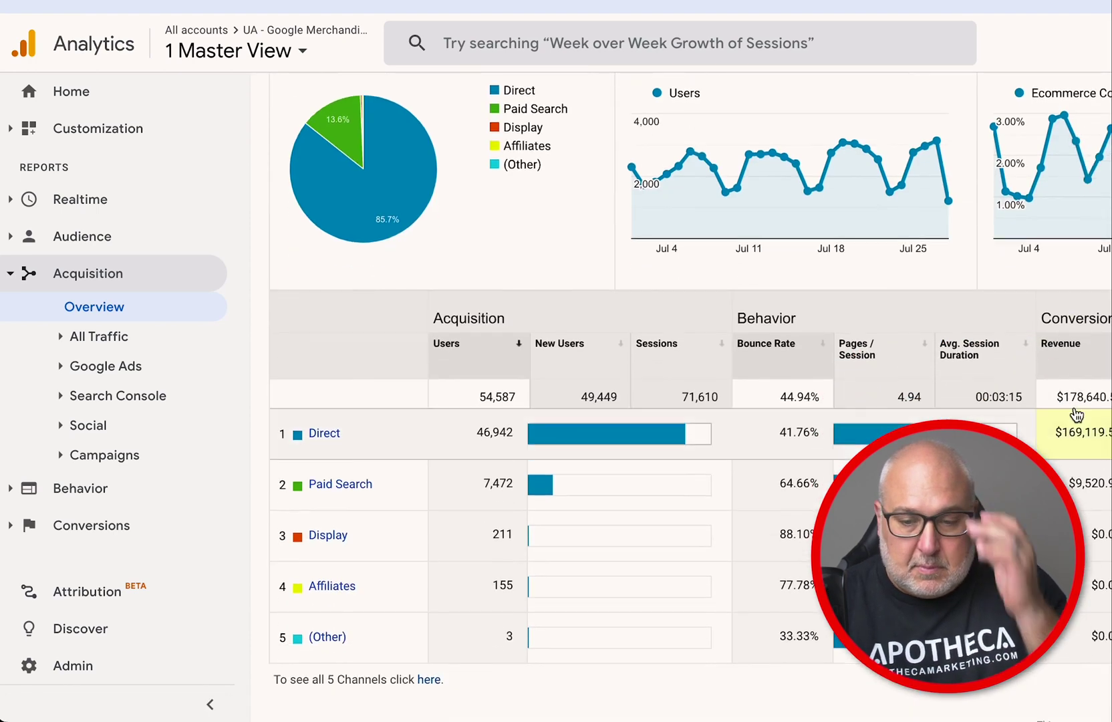
pyautogui.scroll(-1, 869, 414)
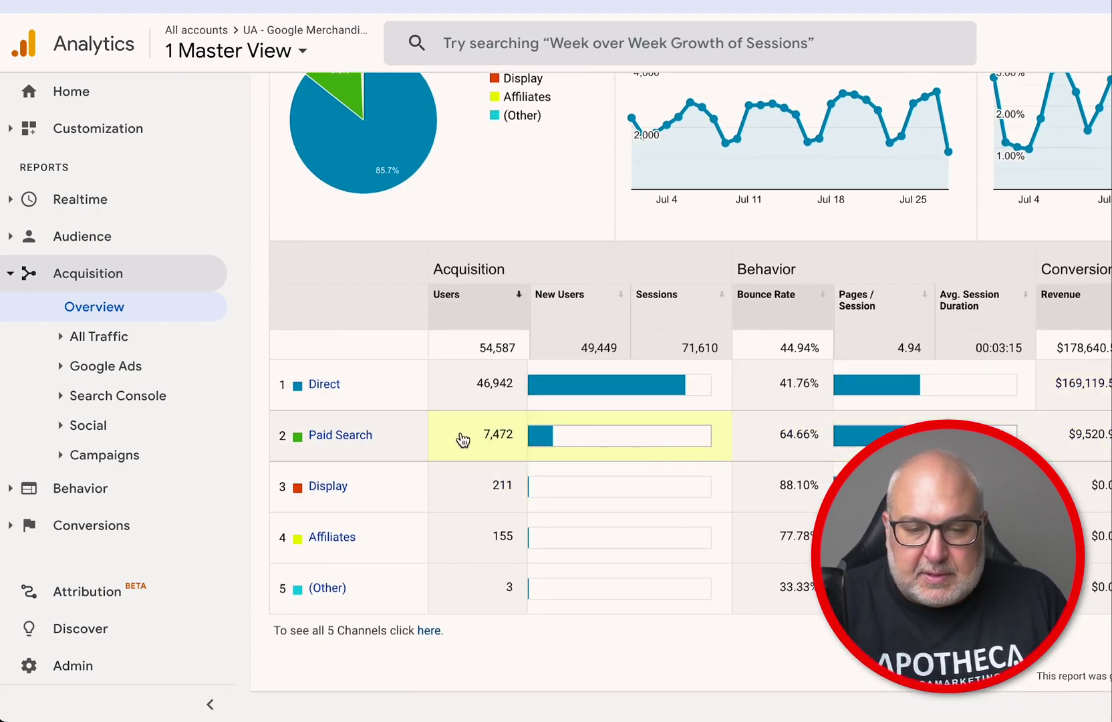
# - Open the Google Ads Campaigns report in Universal Analytics and review the clicks, cost and CPC per campaign
pyautogui.click(117, 365)
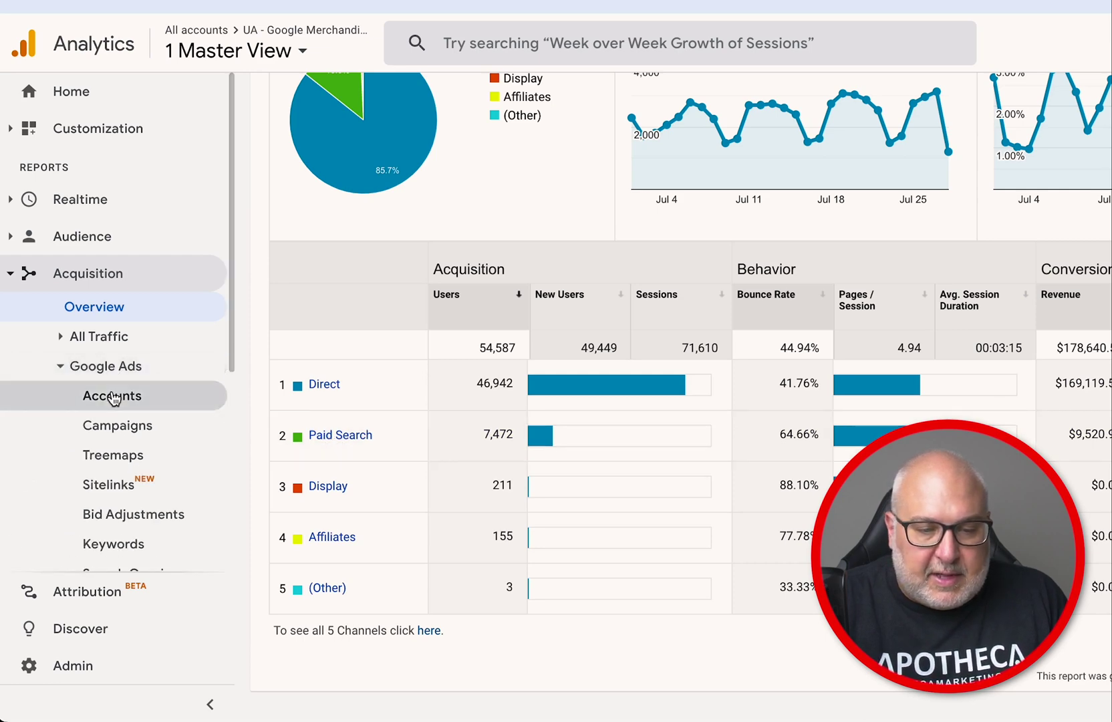
pyautogui.click(111, 430)
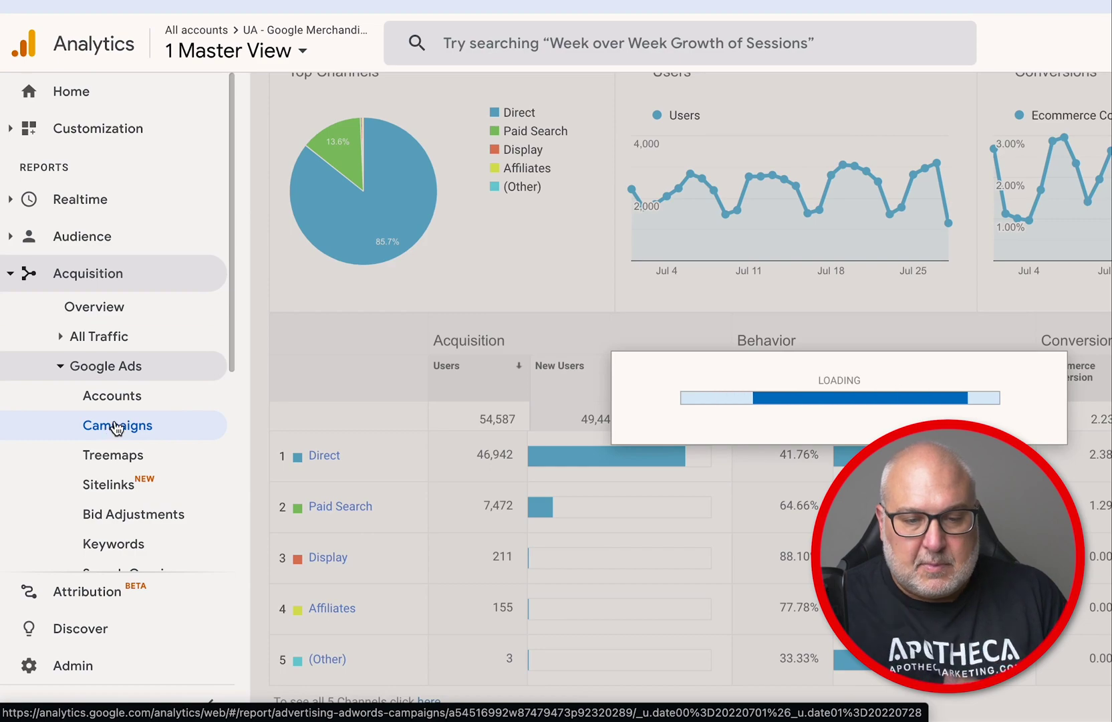
pyautogui.scroll(-6, 834, 446)
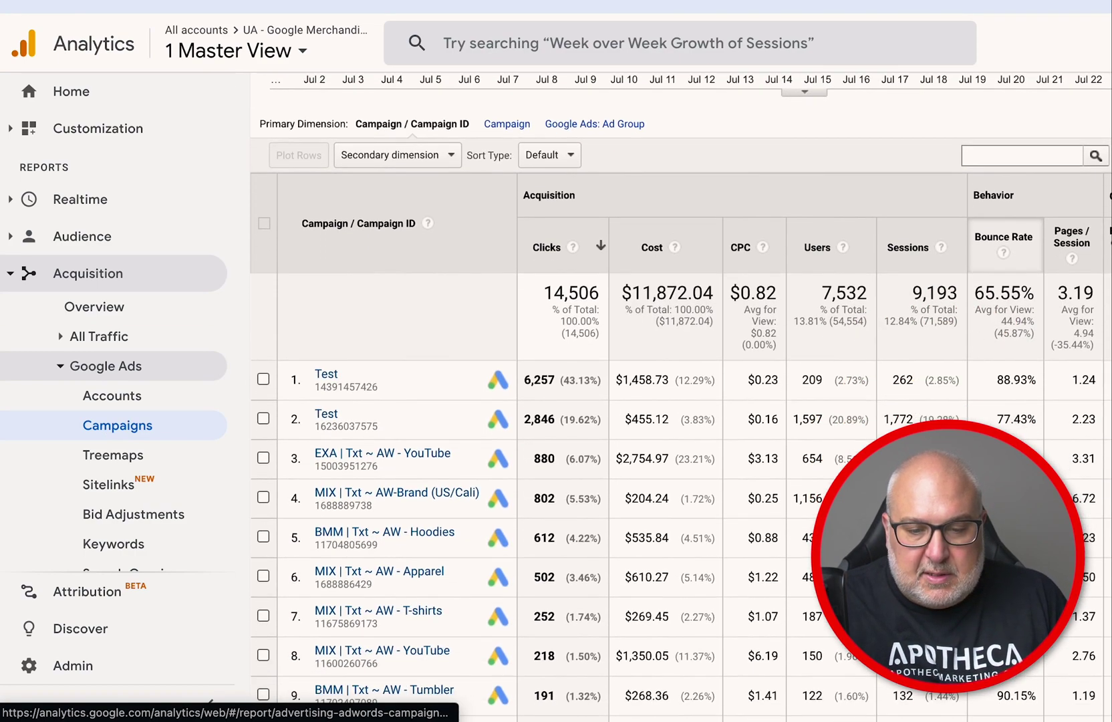
pyautogui.scroll(8, 681, 388)
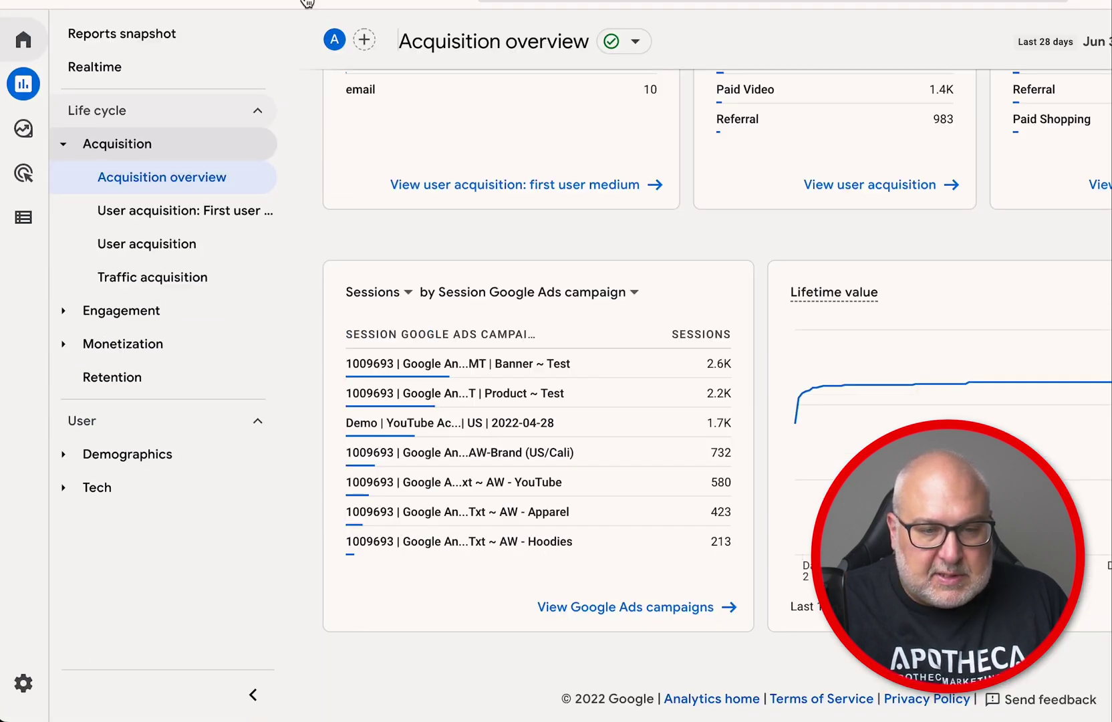
# - Switch to the GA4 Acquisition overview, review its cards, and open the Google Ads campaigns report to examine its campaign table
pyautogui.click(186, 184)
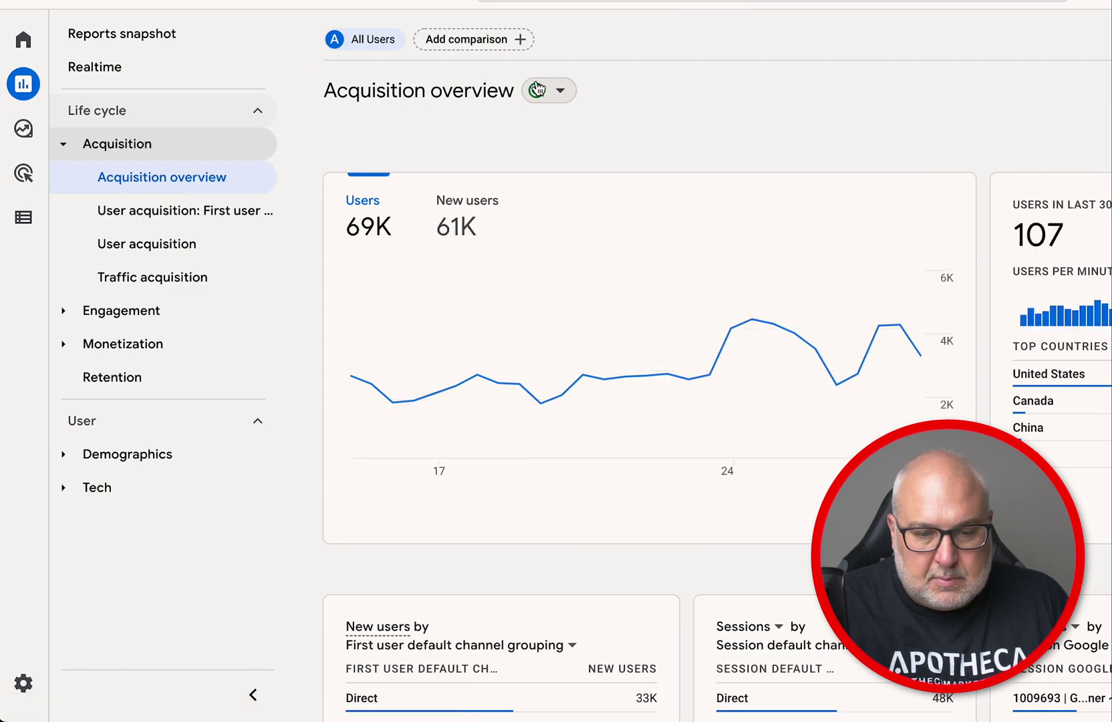
pyautogui.scroll(-2, 619, 290)
pyautogui.scroll(-4, 619, 291)
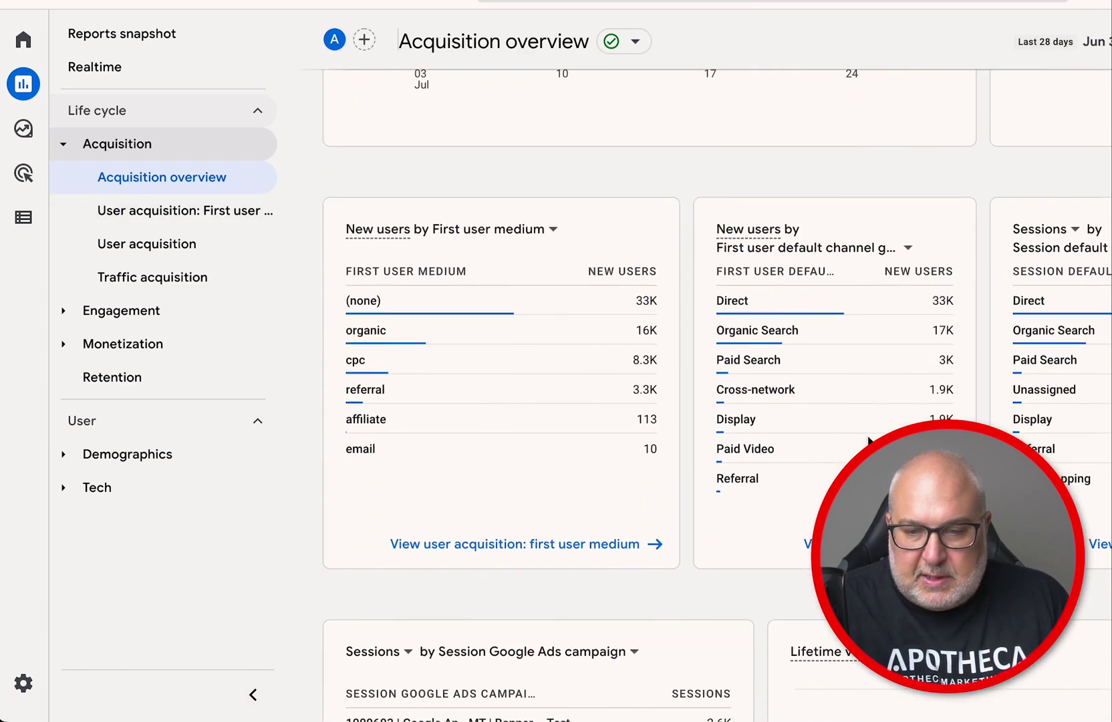
pyautogui.scroll(-1, 869, 440)
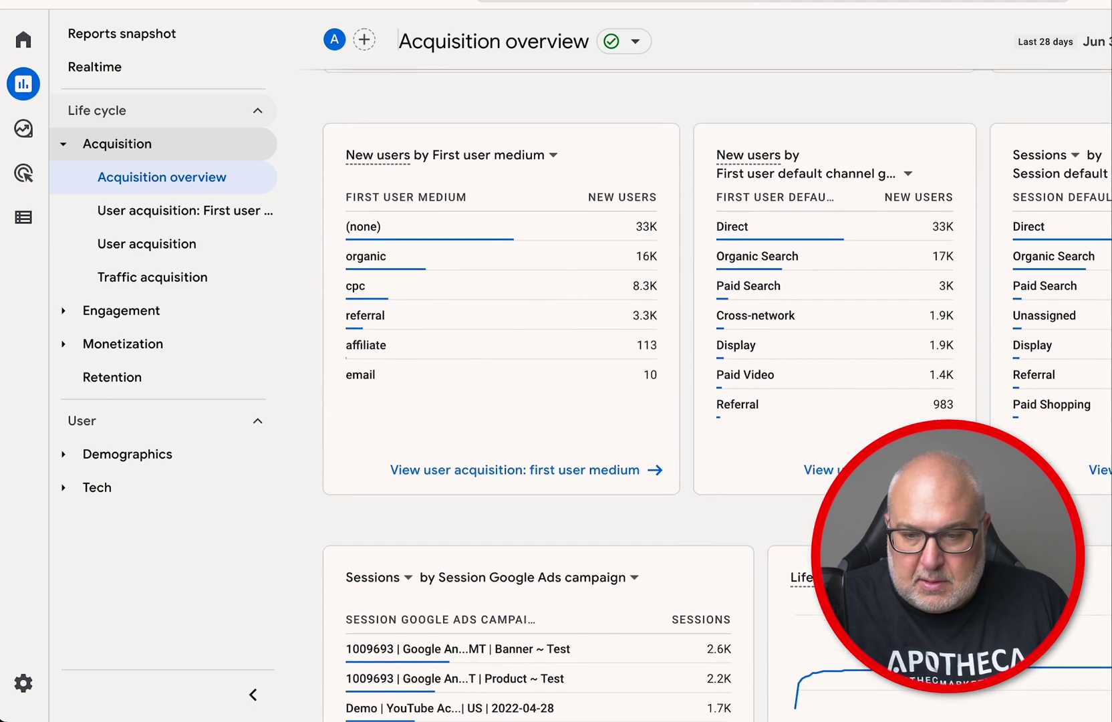
pyautogui.scroll(-4, 717, 395)
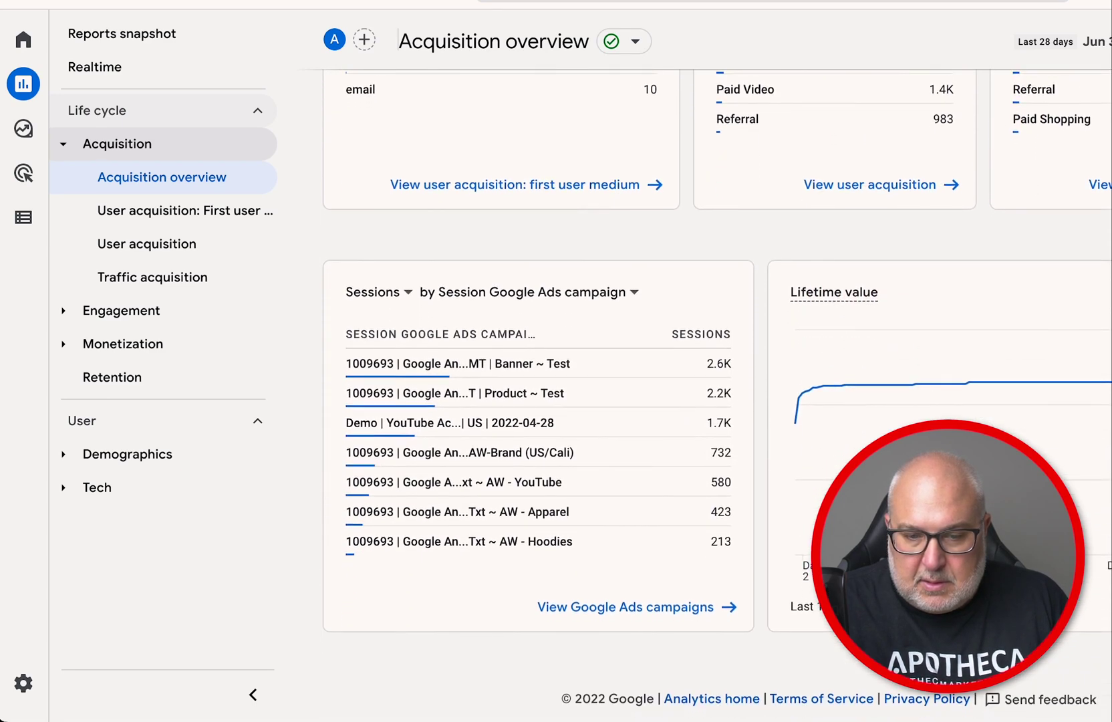
pyautogui.click(643, 619)
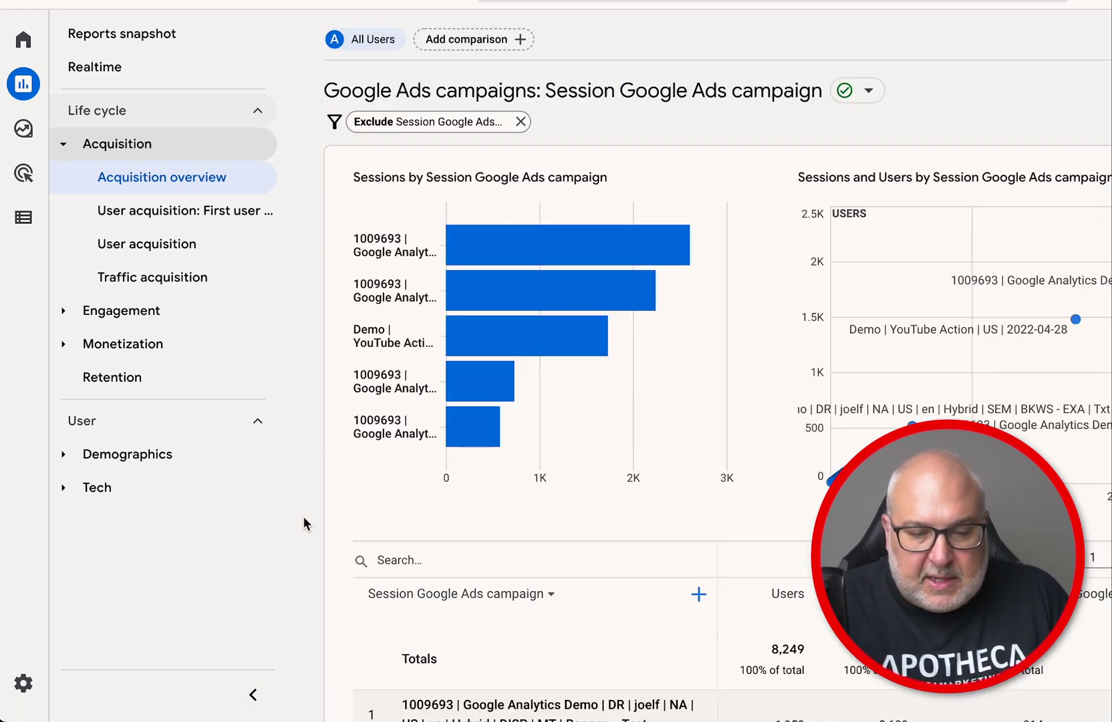
pyautogui.scroll(-5, 304, 516)
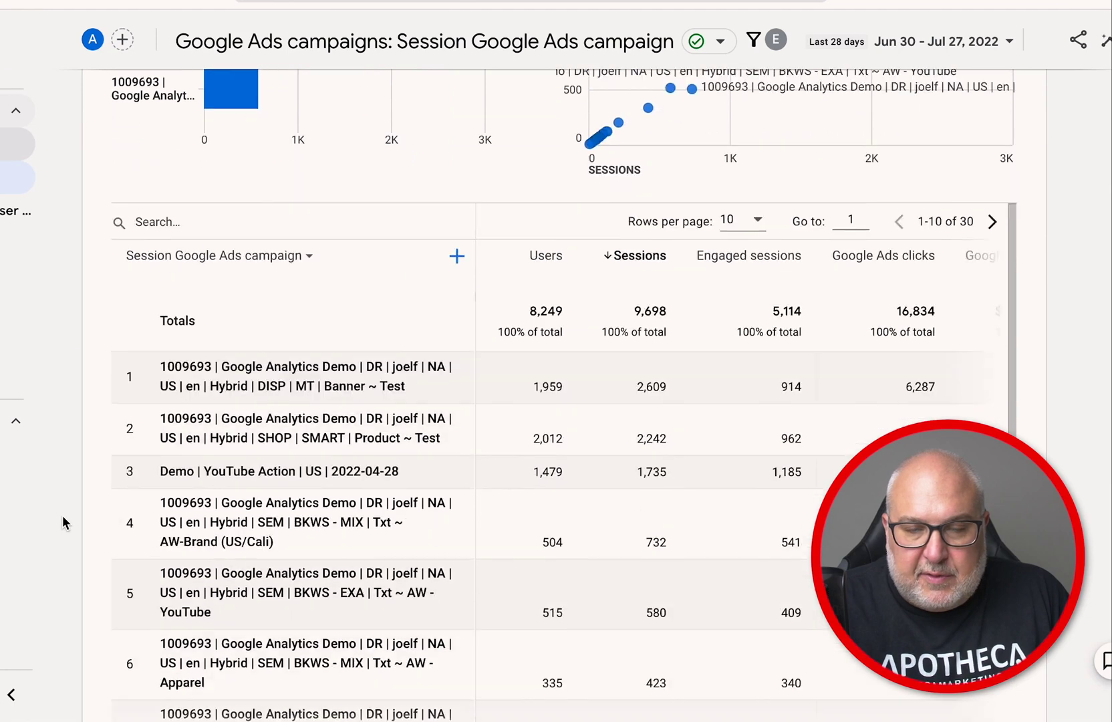
# - Examine the Google Ads campaigns table across all its metrics, from users and sessions through clicks, cost, conversions and total revenue
pyautogui.scroll(-1, 62, 515)
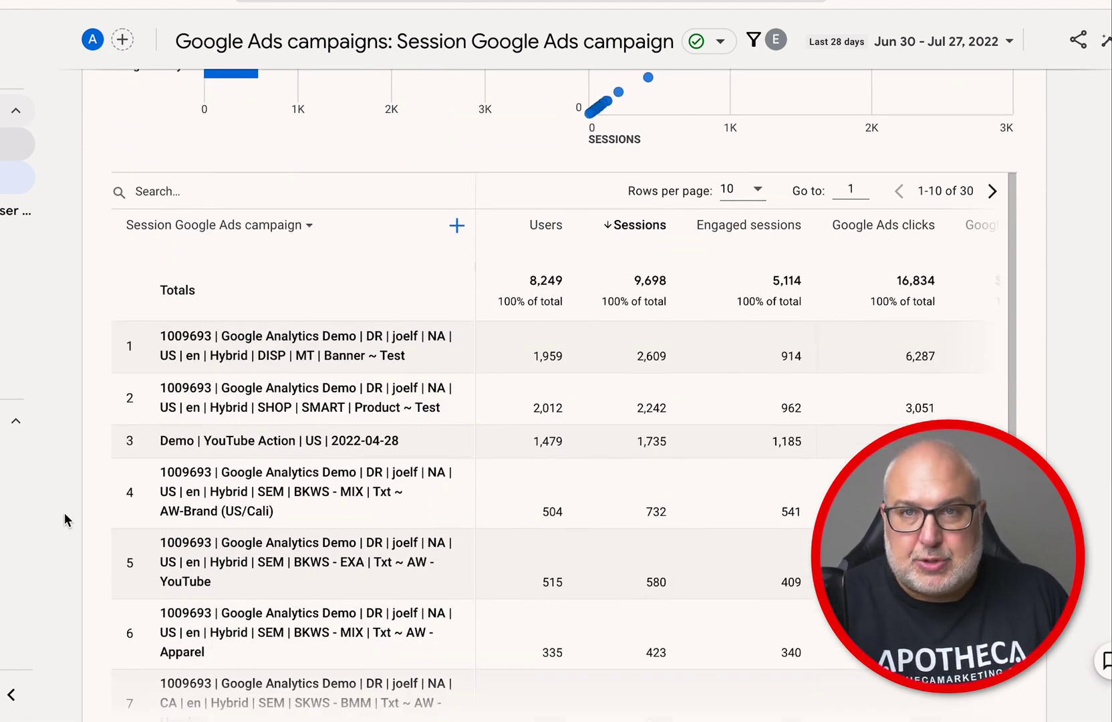
pyautogui.scroll(-2, 64, 513)
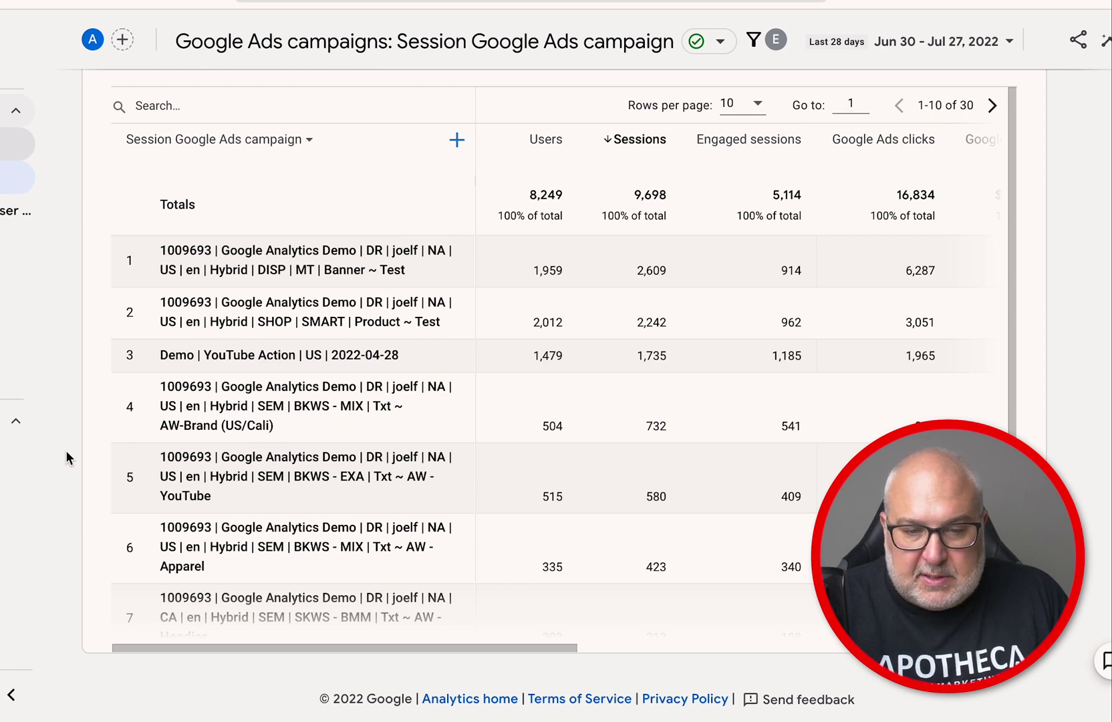
pyautogui.scroll(2, 528, 432)
pyautogui.scroll(-2, 528, 432)
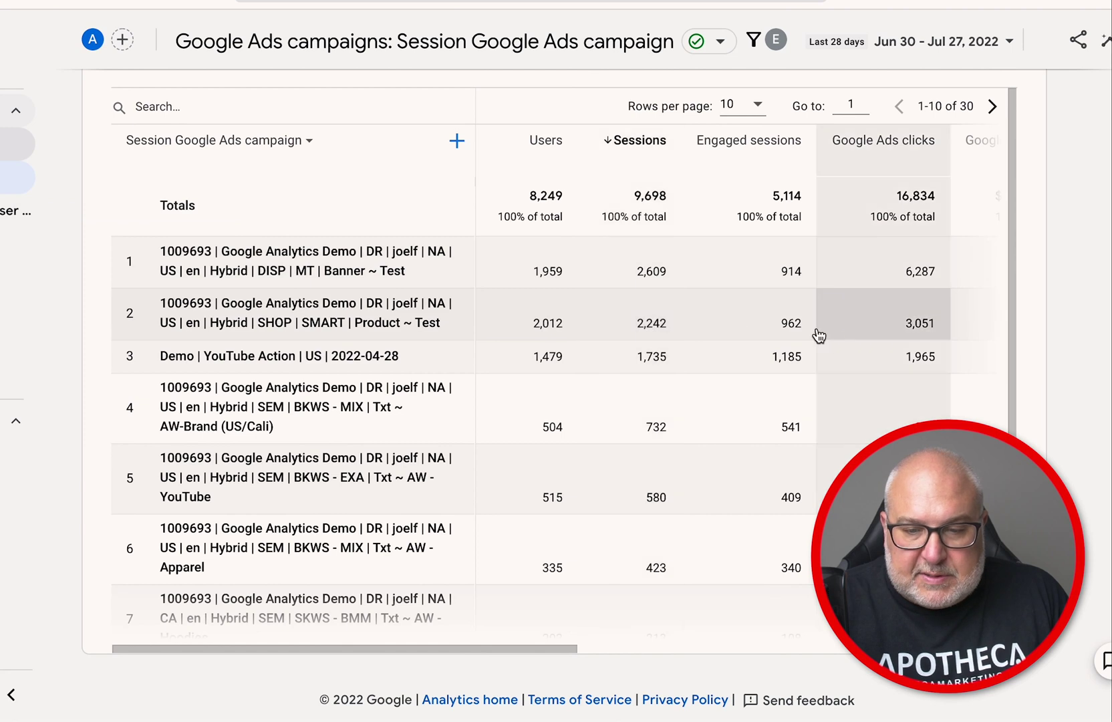
pyautogui.hscroll(4, 819, 334)
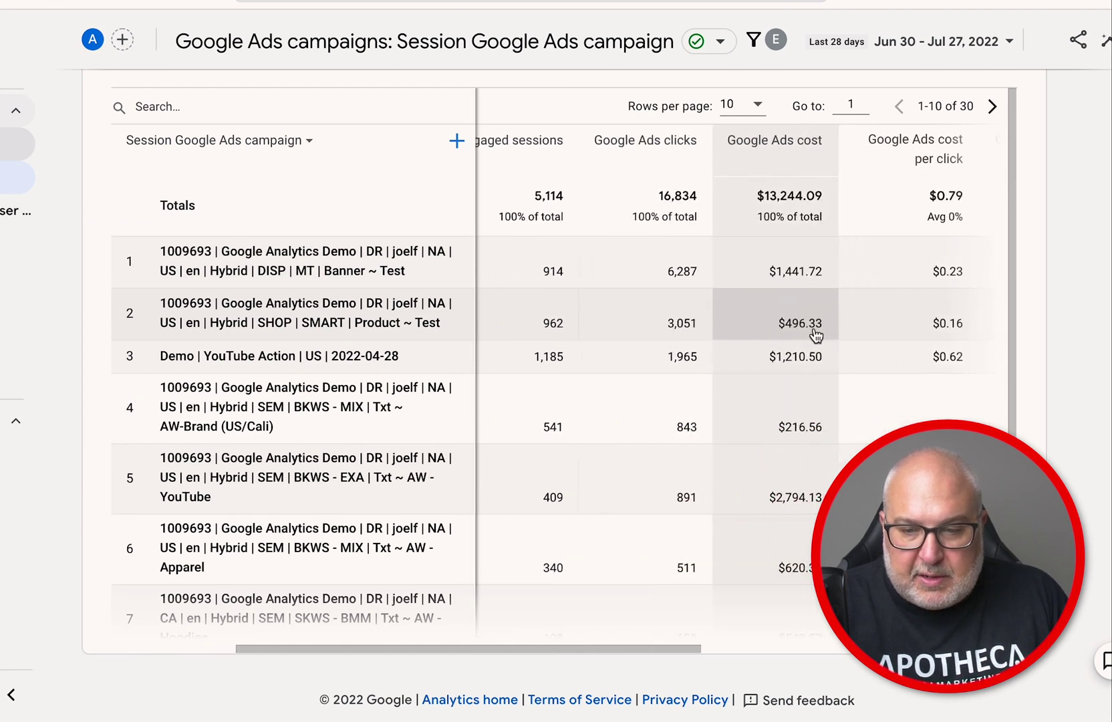
pyautogui.hscroll(3, 815, 334)
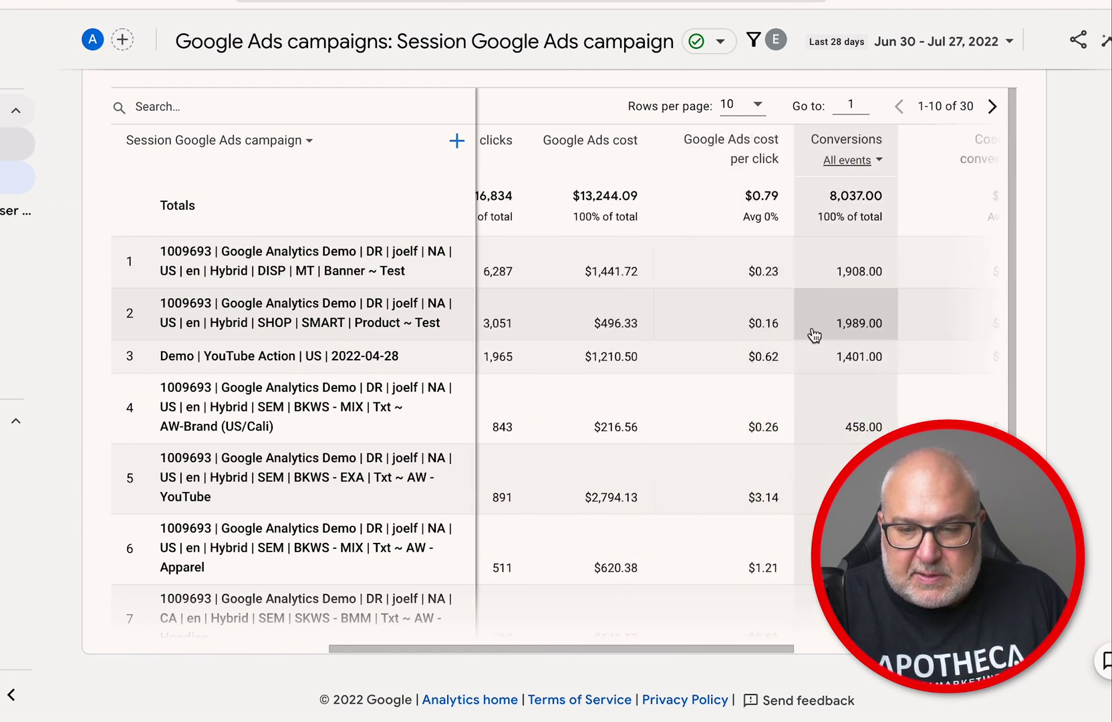
pyautogui.hscroll(4, 815, 334)
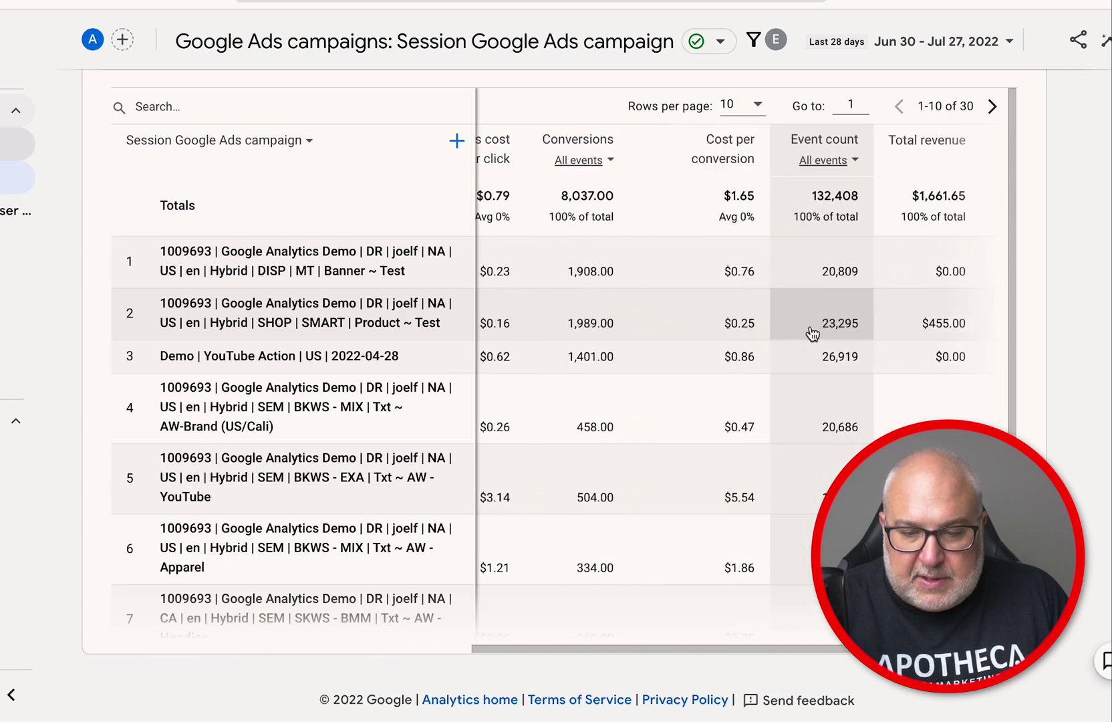
pyautogui.hscroll(1, 812, 333)
pyautogui.hscroll(-12, 813, 333)
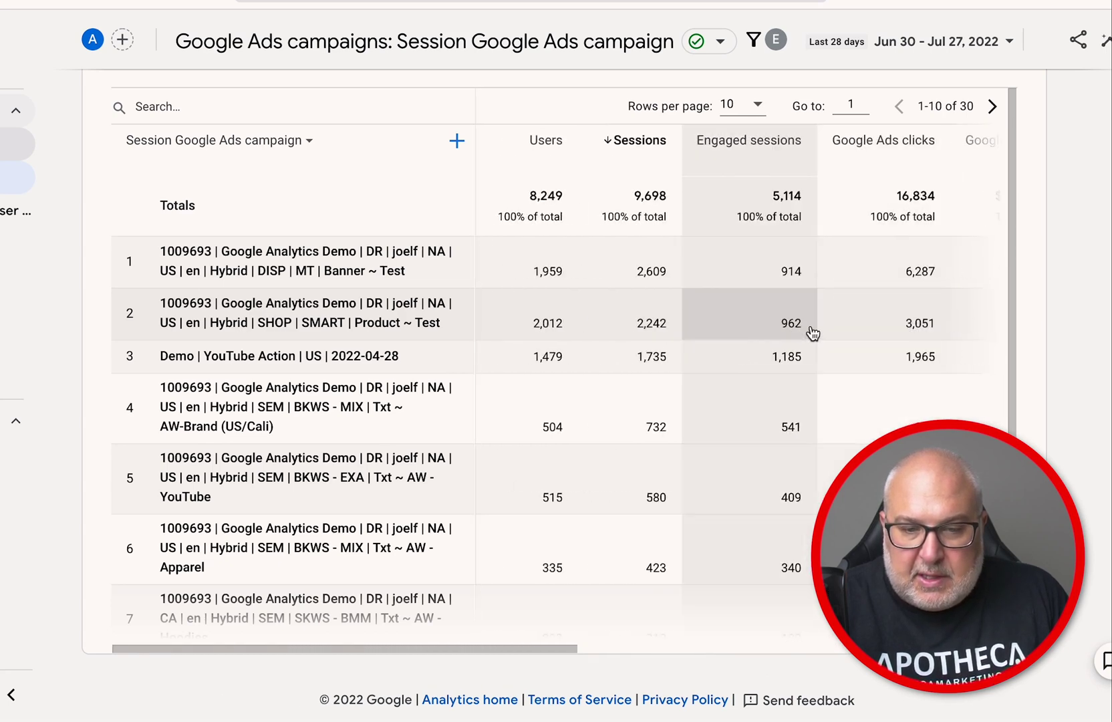
pyautogui.scroll(7, 813, 333)
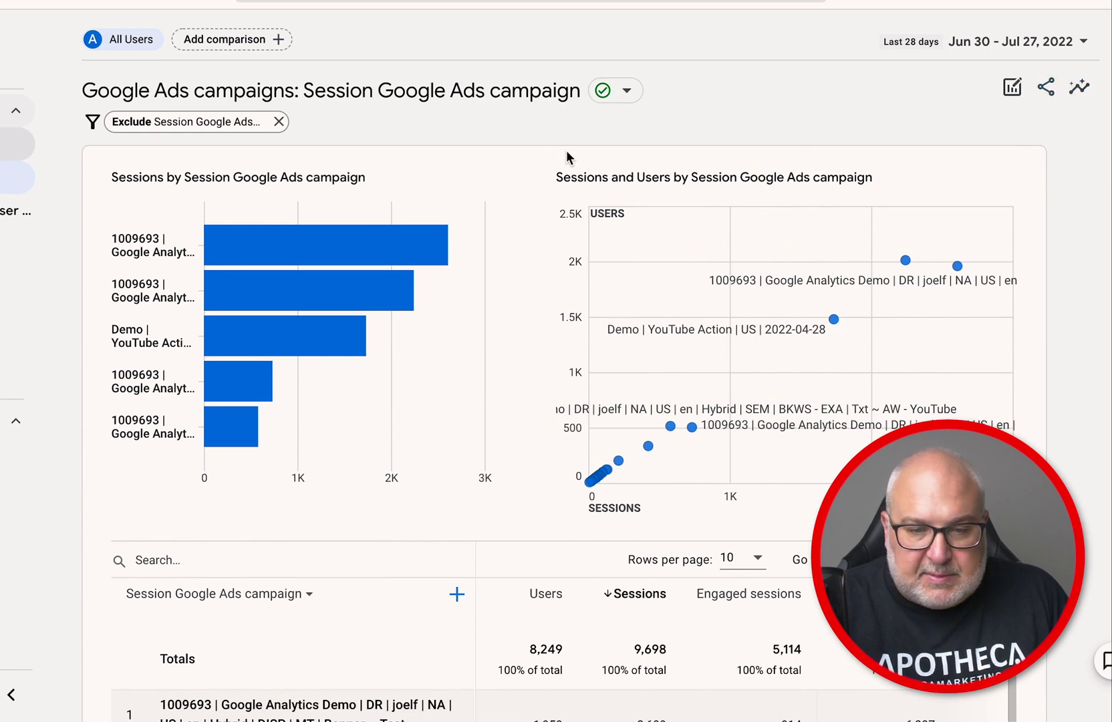
pyautogui.scroll(-2, 505, 495)
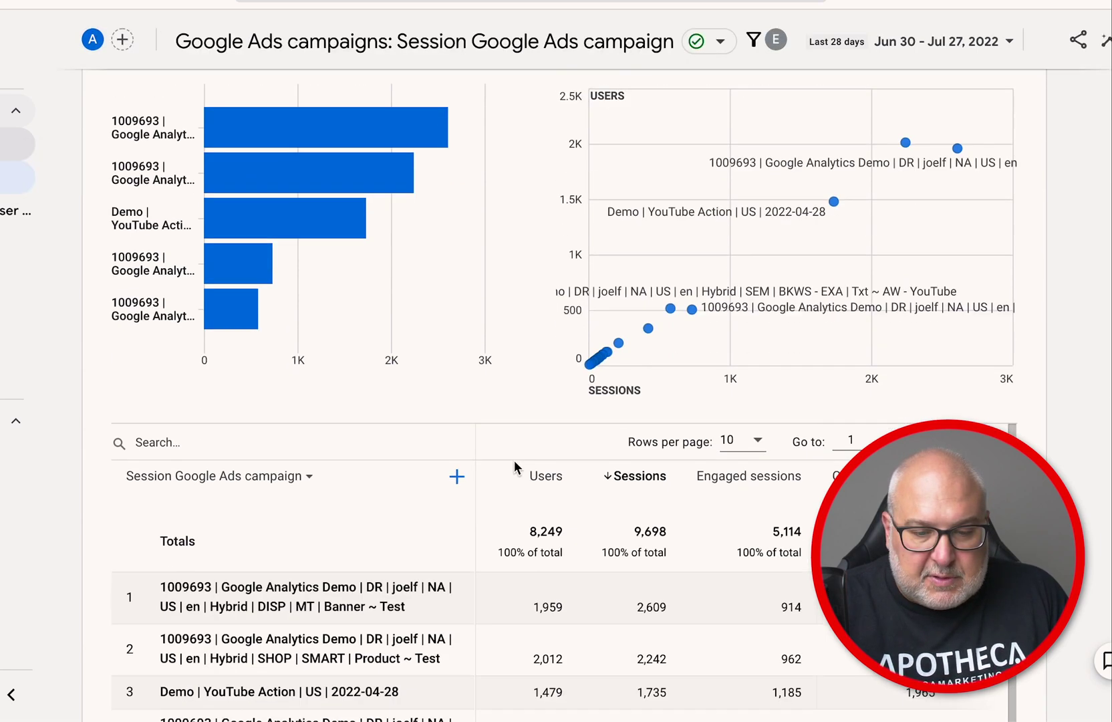
pyautogui.scroll(-1, 514, 461)
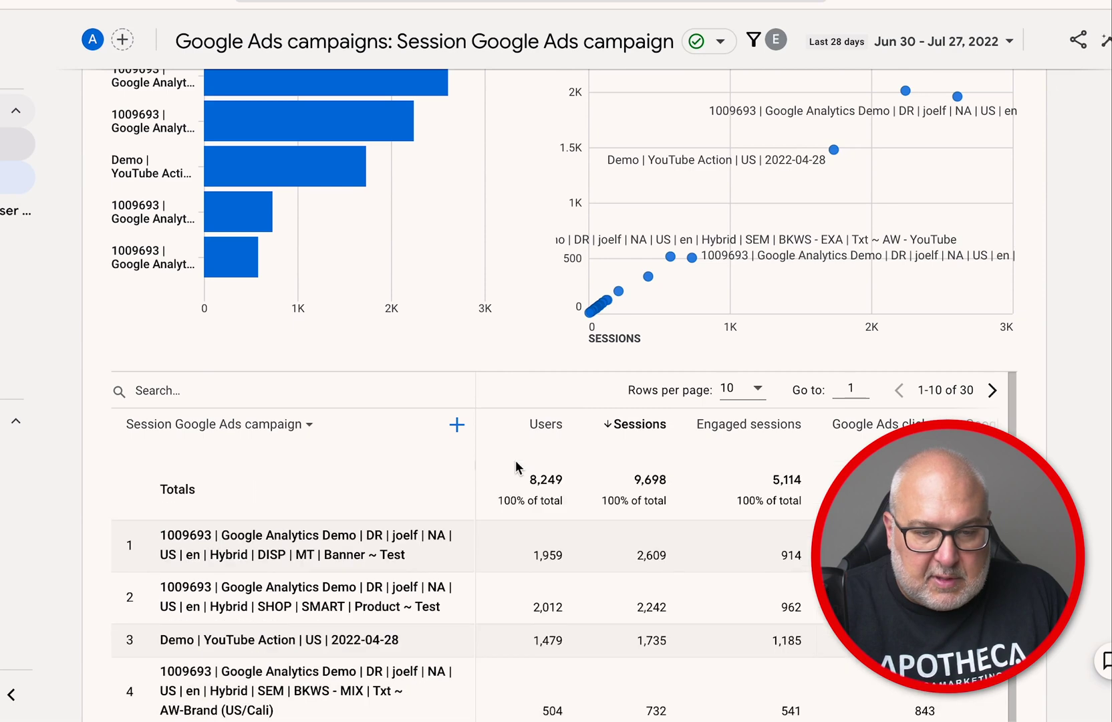
pyautogui.scroll(3, 497, 390)
# - Open the GA4 User acquisition report and review new users and engagement by first user default channel grouping
pyautogui.click(152, 252)
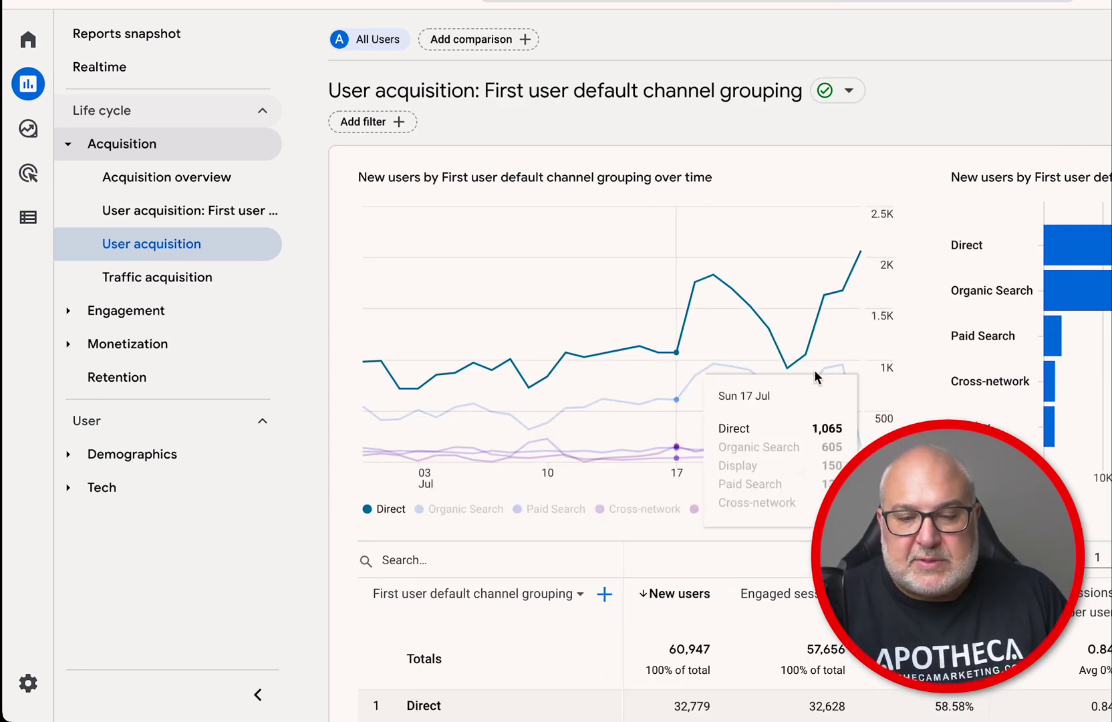
pyautogui.scroll(-3, 521, 311)
pyautogui.scroll(-2, 521, 310)
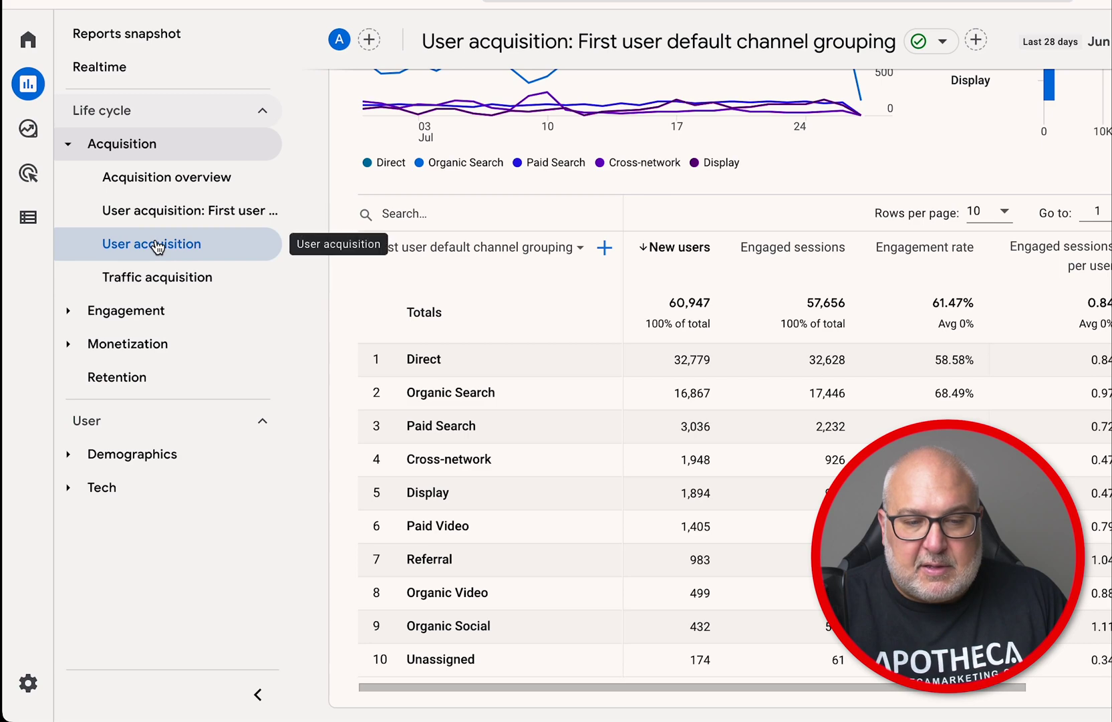
pyautogui.scroll(-1, 823, 400)
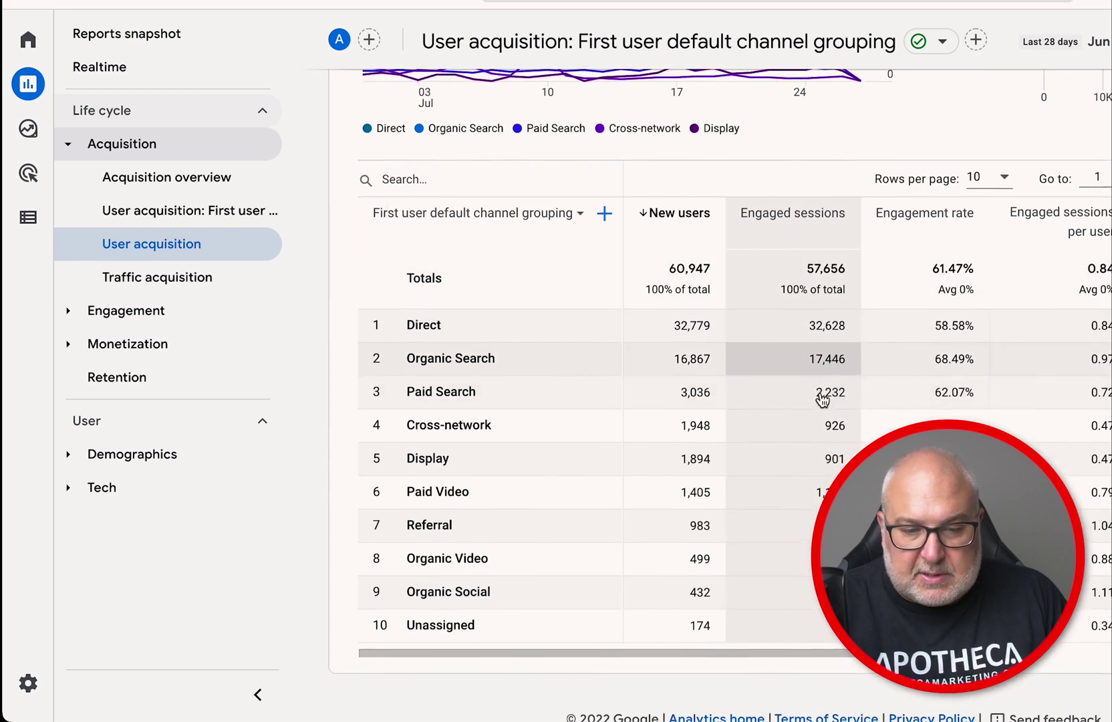
pyautogui.scroll(1, 792, 400)
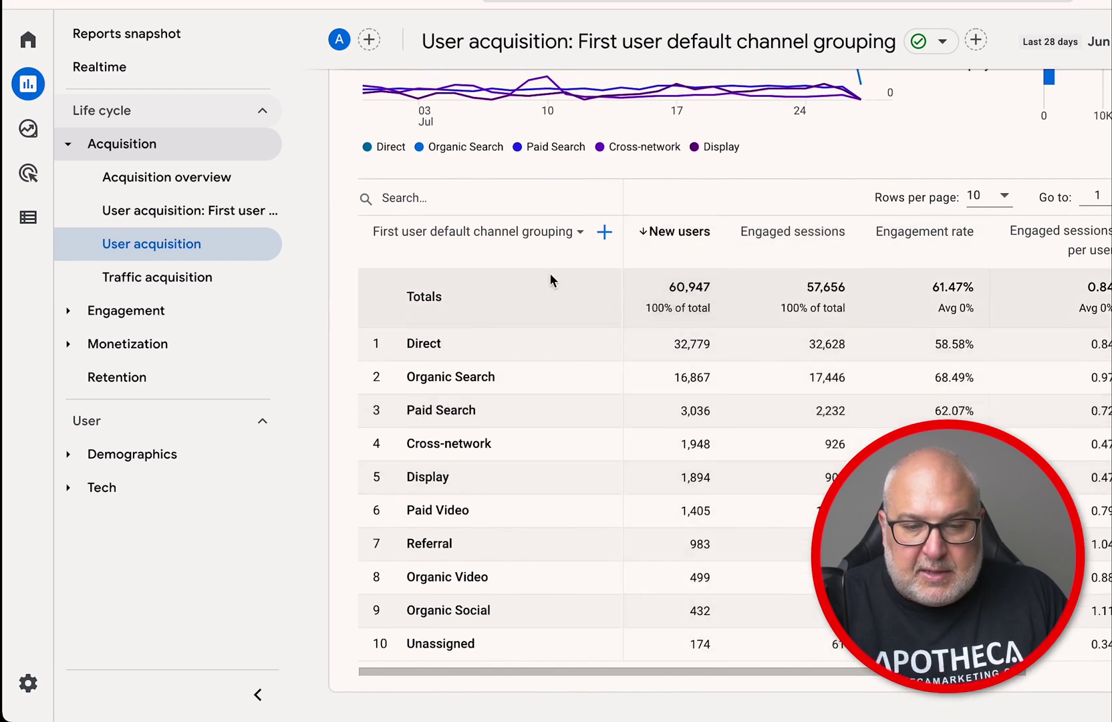
pyautogui.scroll(5, 752, 283)
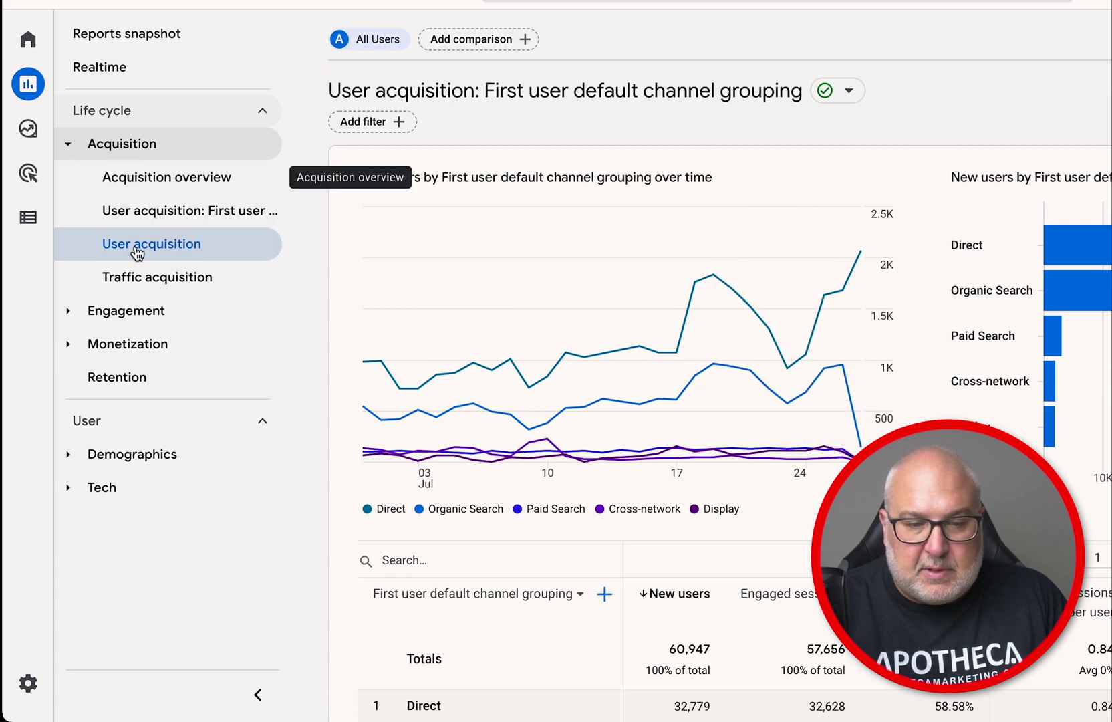
pyautogui.scroll(-4, 755, 468)
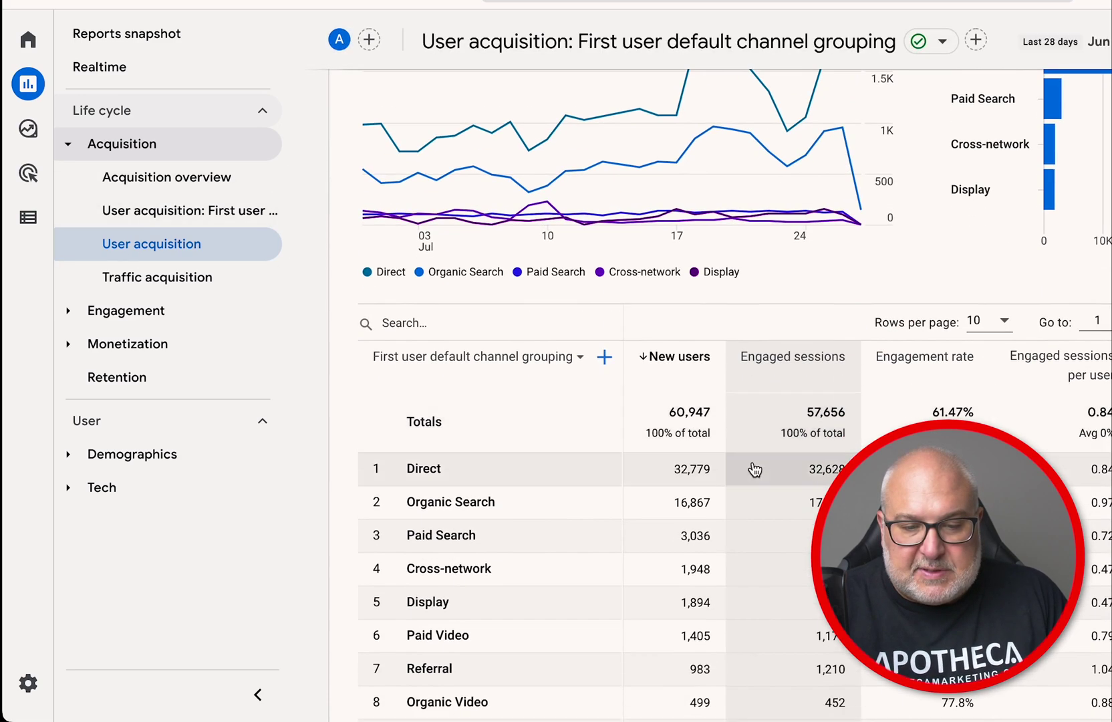
pyautogui.scroll(2, 524, 447)
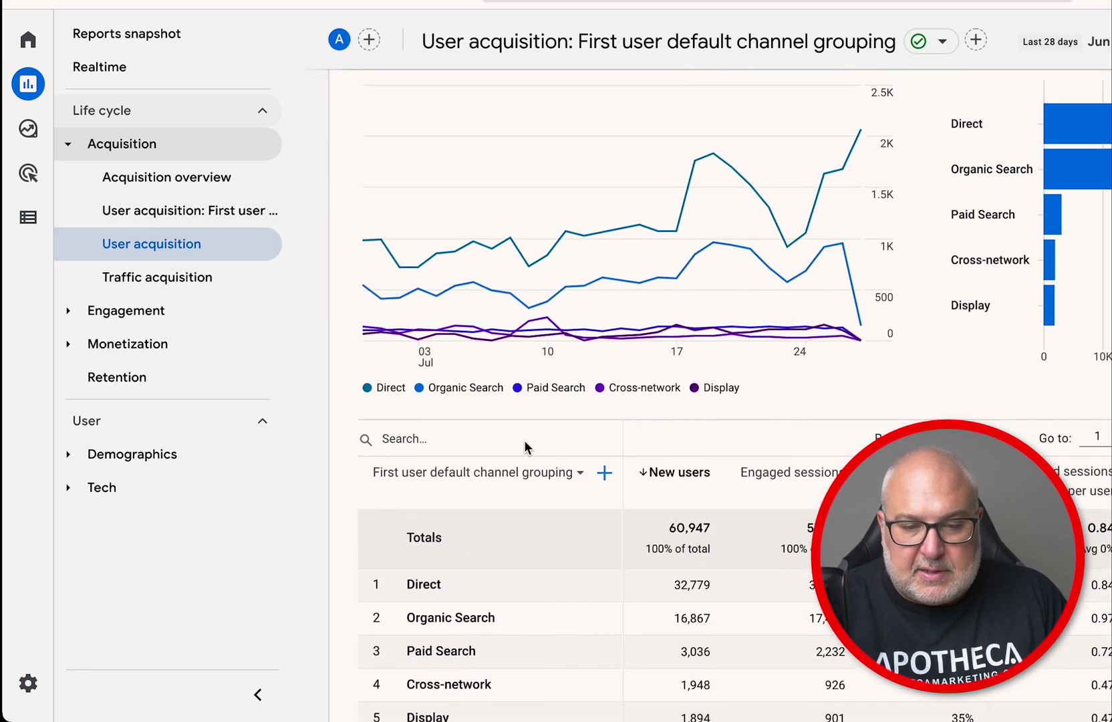
pyautogui.scroll(-2, 526, 447)
# - Change the User acquisition table's primary dimension to First user source / medium and review its rows
pyautogui.click(533, 361)
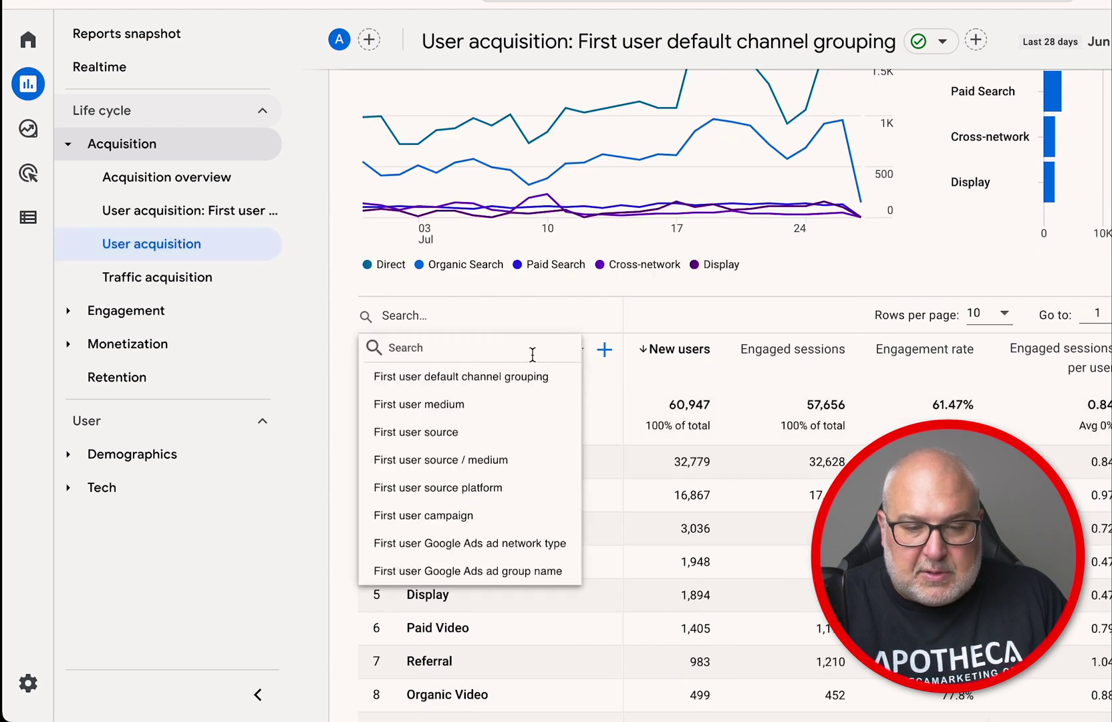
pyautogui.click(598, 404)
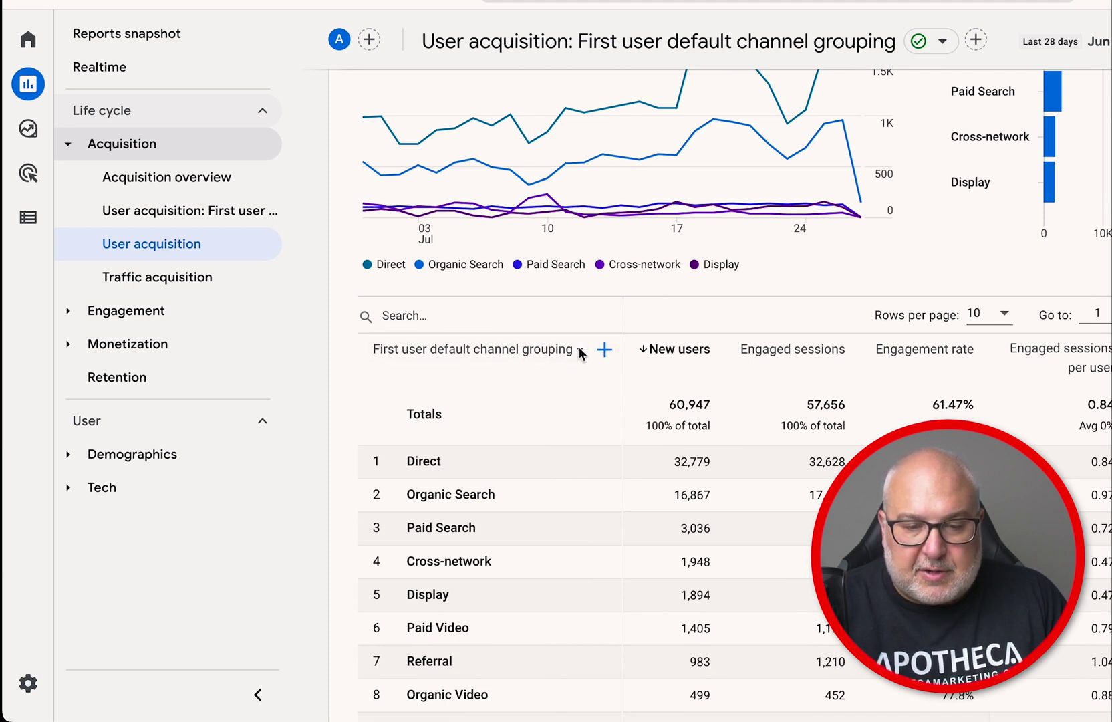
pyautogui.click(579, 355)
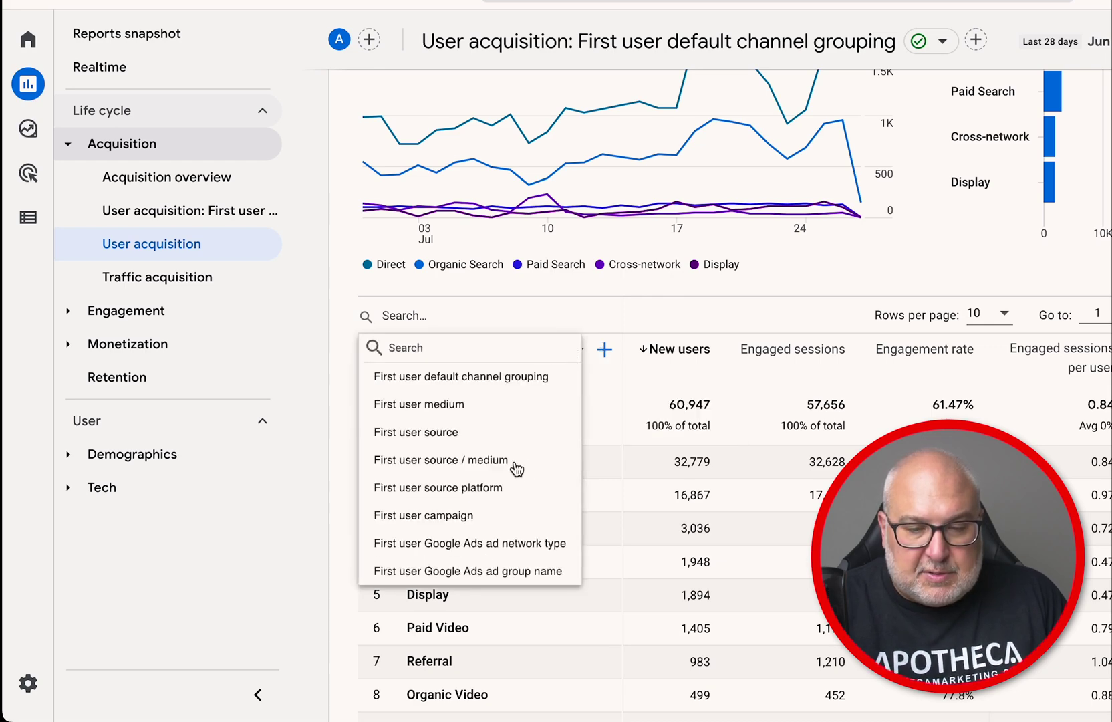
pyautogui.click(512, 464)
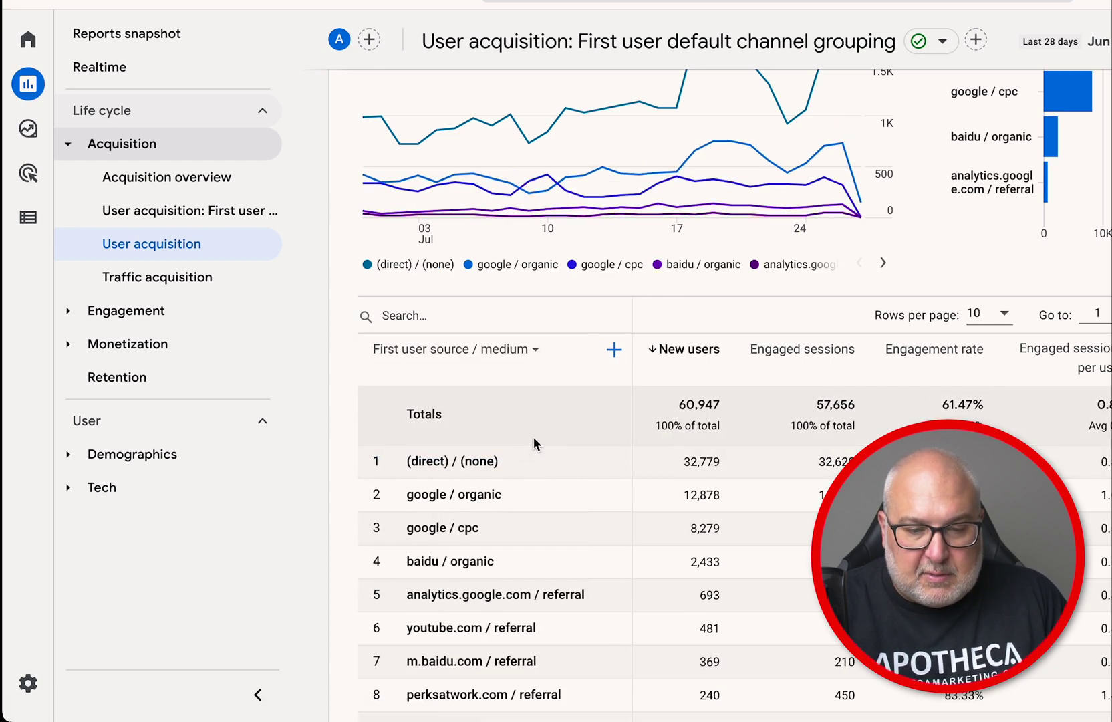
pyautogui.scroll(-3, 737, 545)
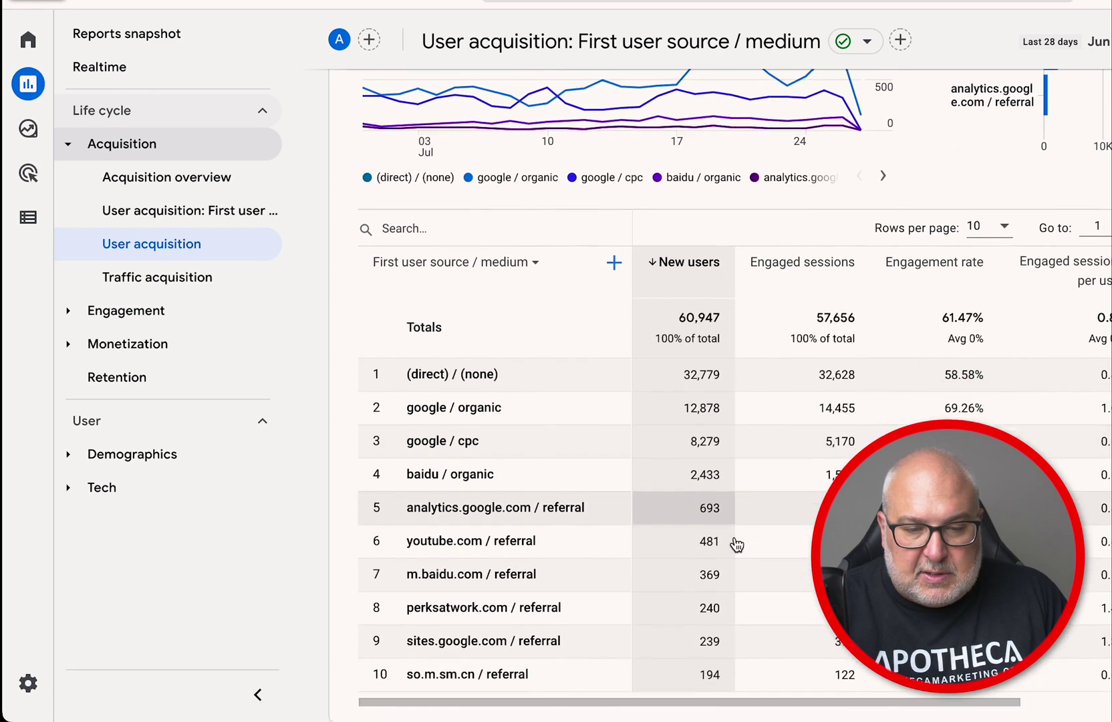
pyautogui.moveTo(520, 204)
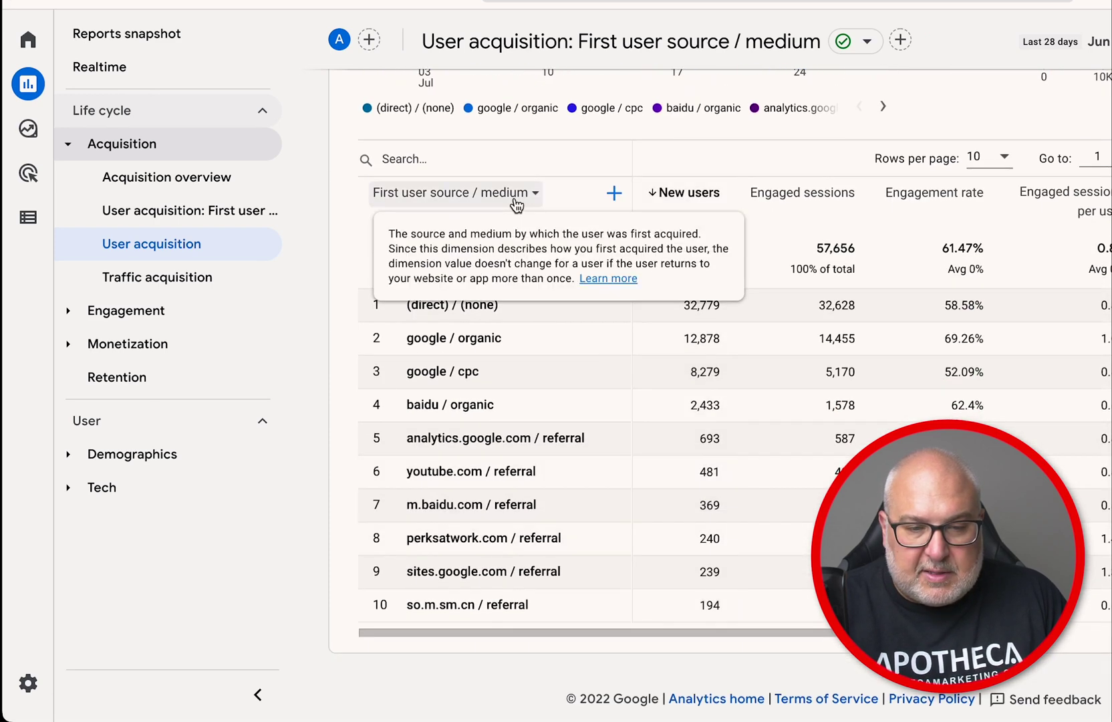
# - Change the User acquisition table's primary dimension to First user Google Ads ad group name and review the ad groups
pyautogui.scroll(2, 628, 374)
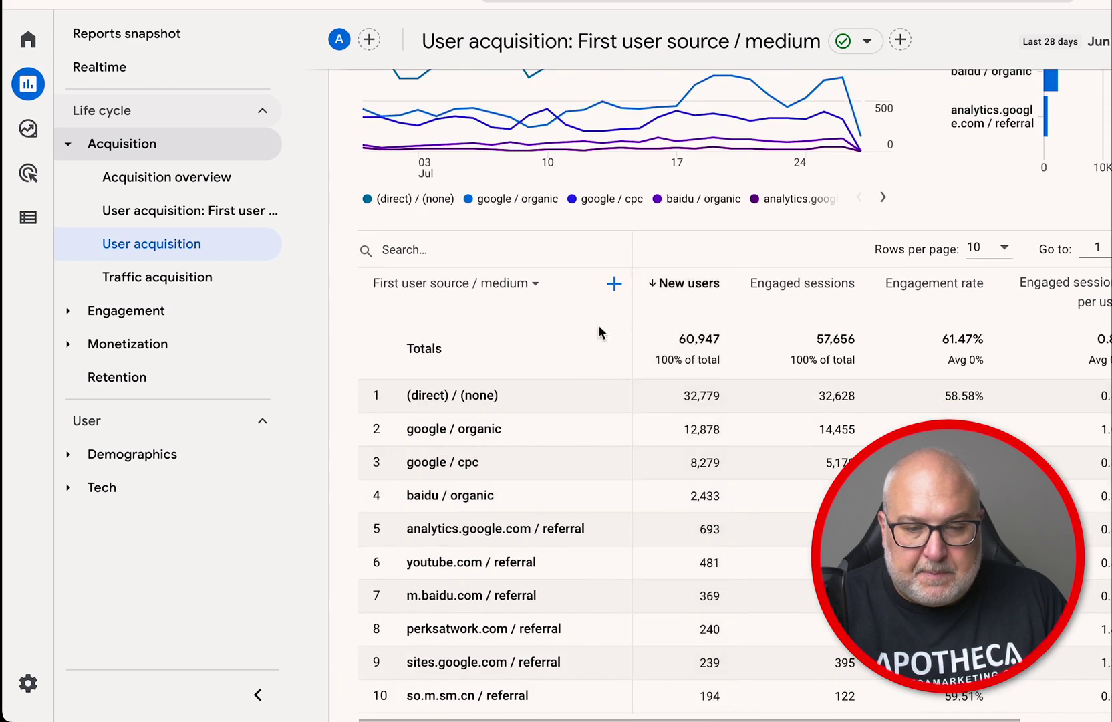
pyautogui.click(531, 284)
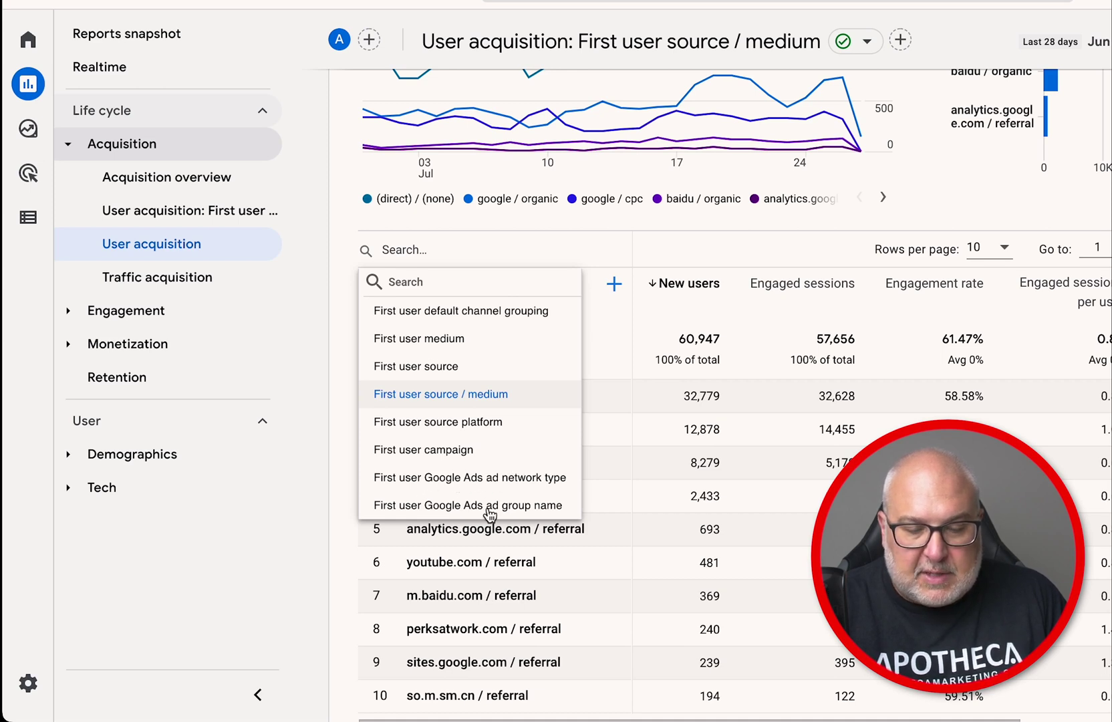
pyautogui.click(490, 514)
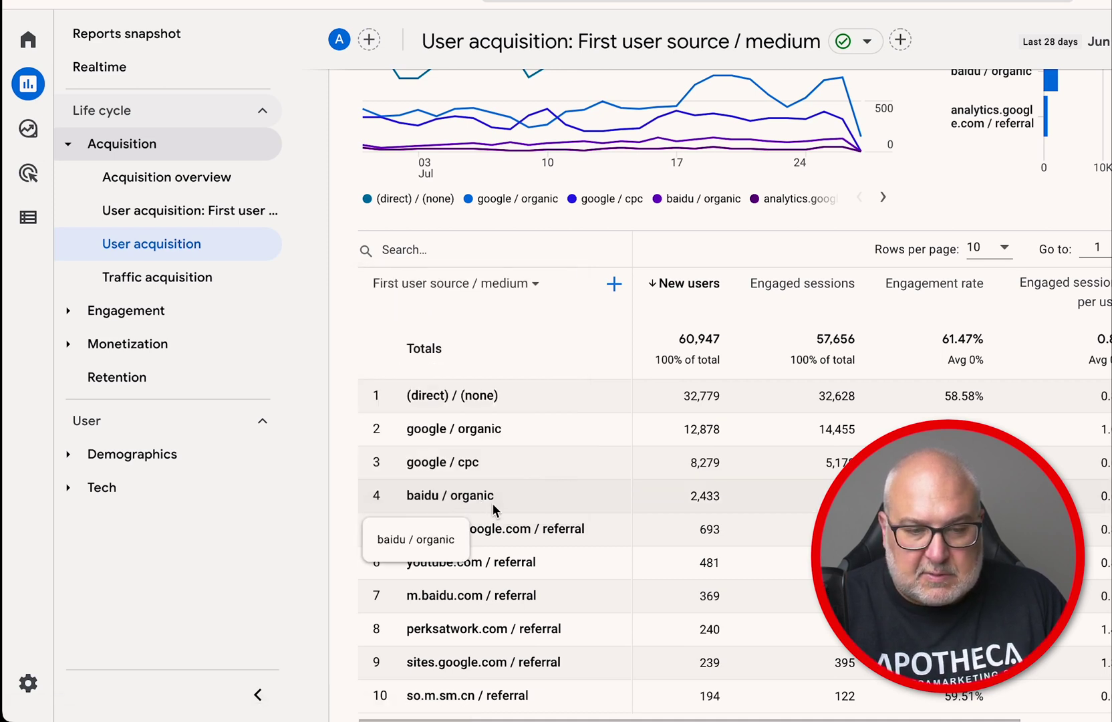
pyautogui.scroll(-2, 493, 511)
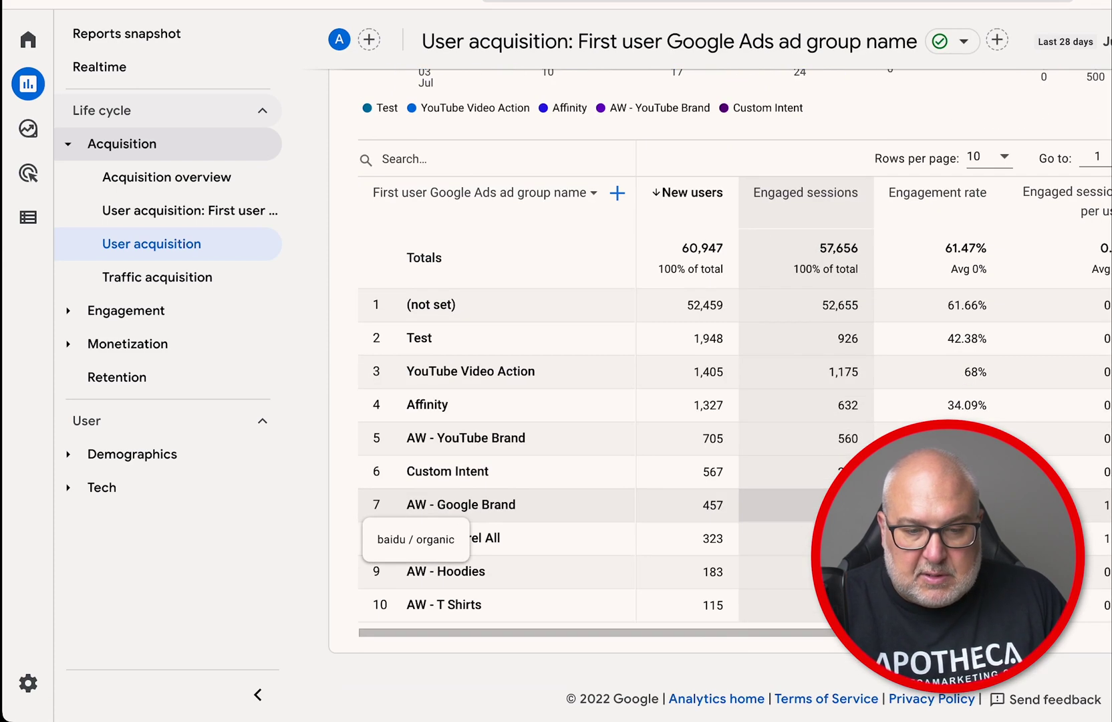
pyautogui.scroll(5, 493, 510)
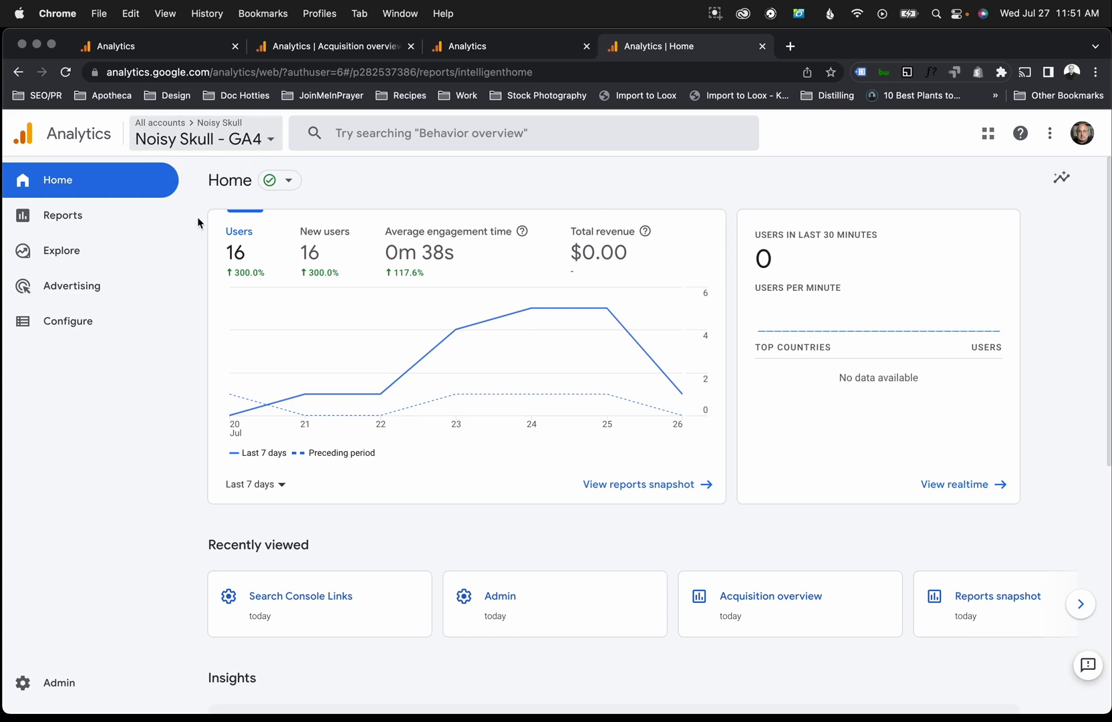
# - Open the Search Console links in the Noisy Skull - GA4 property's admin settings and start creating a new link
pyautogui.click(63, 689)
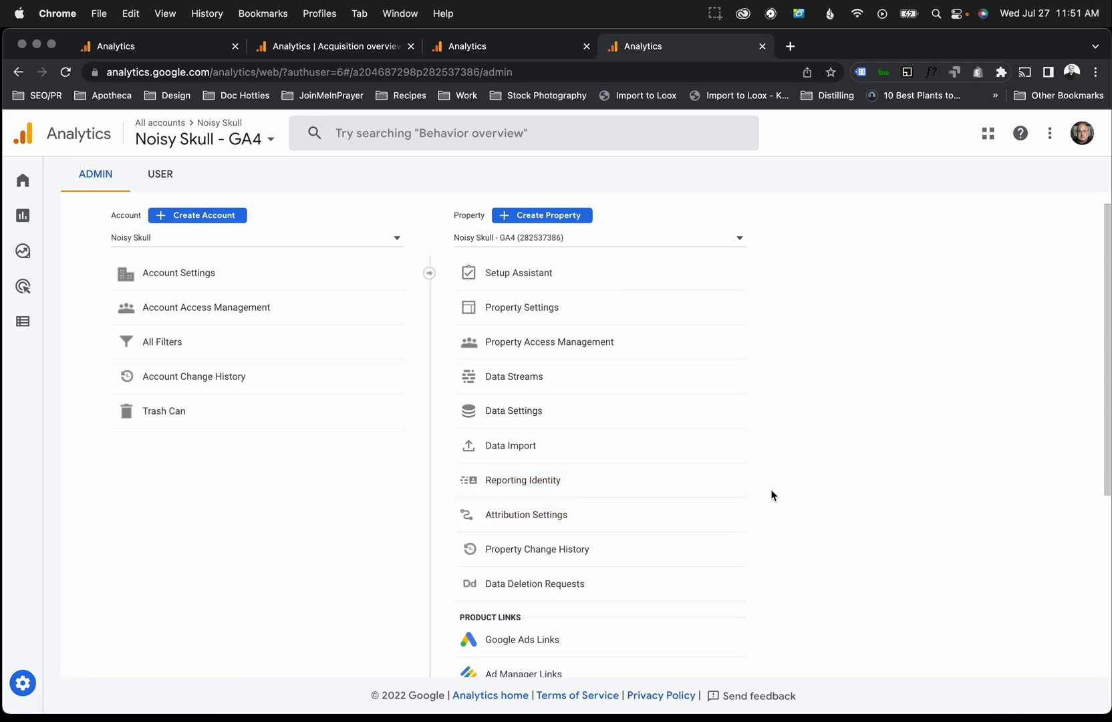
pyautogui.scroll(-5, 772, 495)
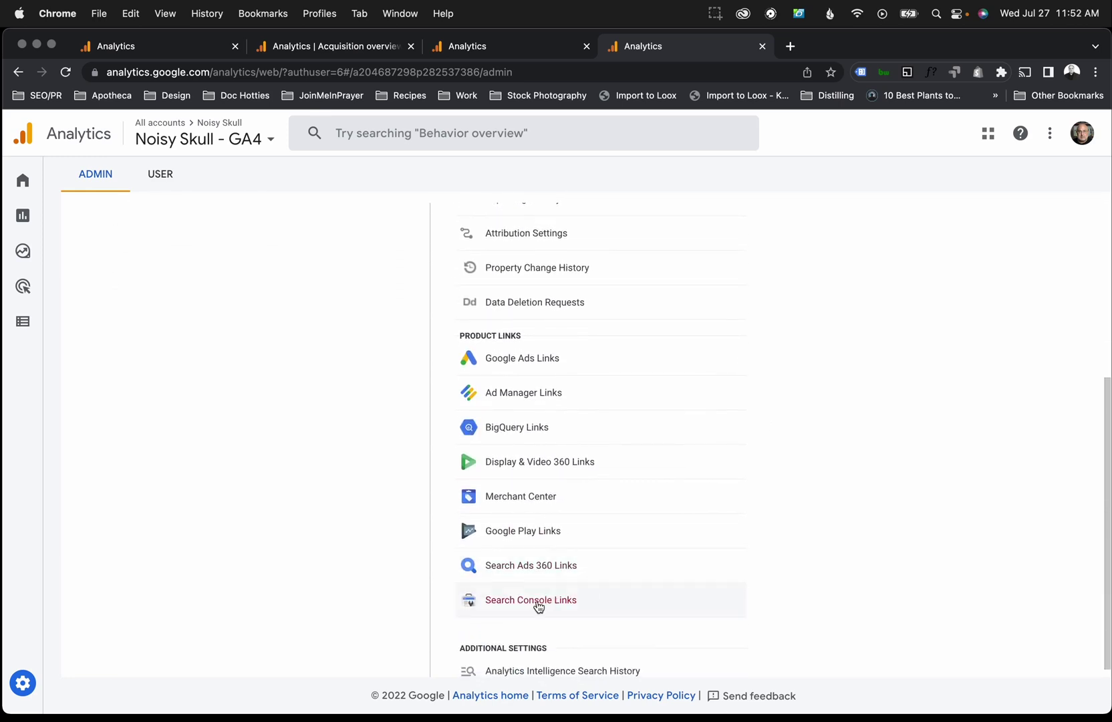
pyautogui.click(539, 604)
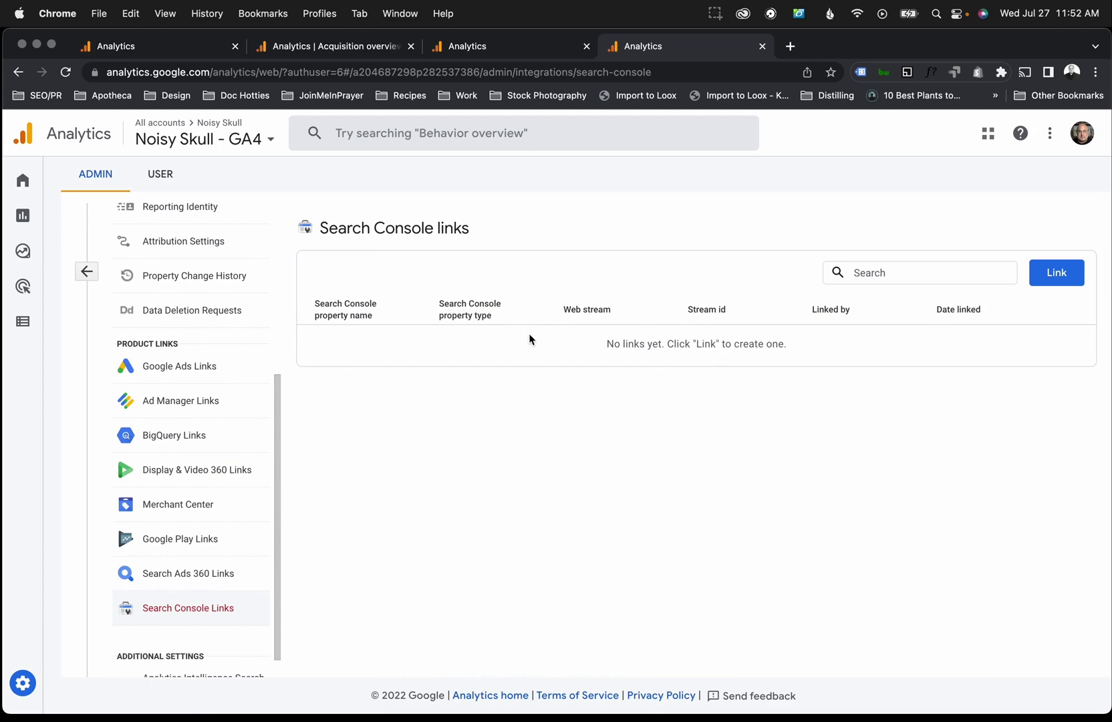
pyautogui.click(1053, 272)
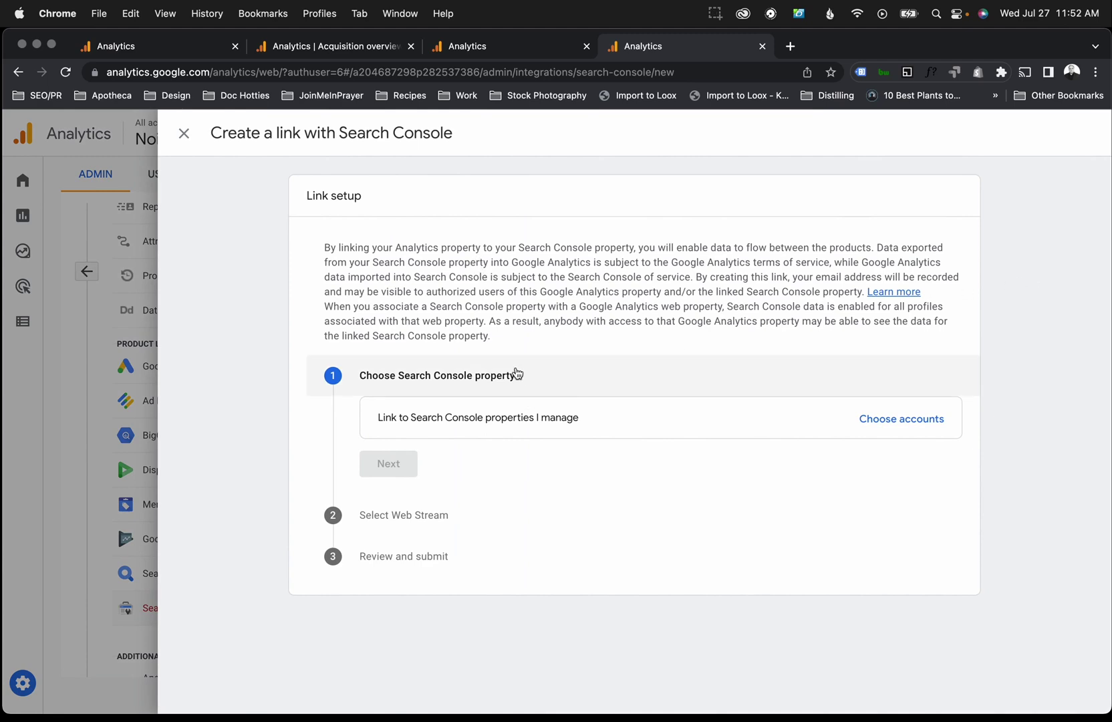
# - Choose the noisyskull.com domain property as the Search Console property for the new link
pyautogui.click(895, 420)
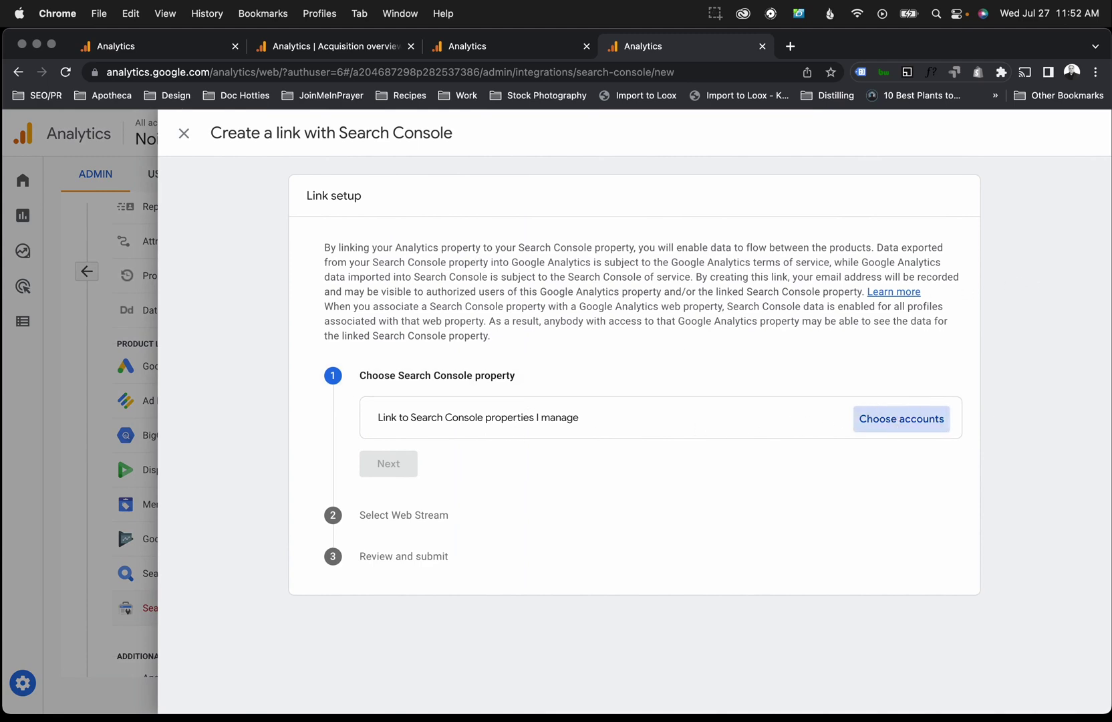
pyautogui.click(485, 130)
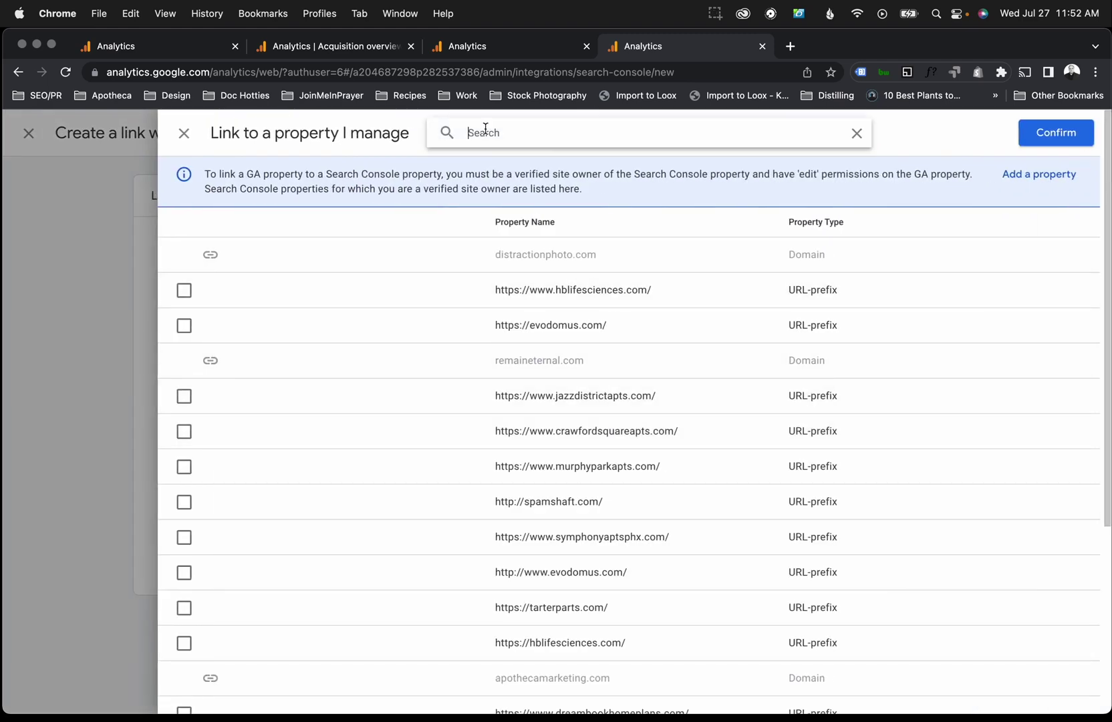
pyautogui.write('noisy')
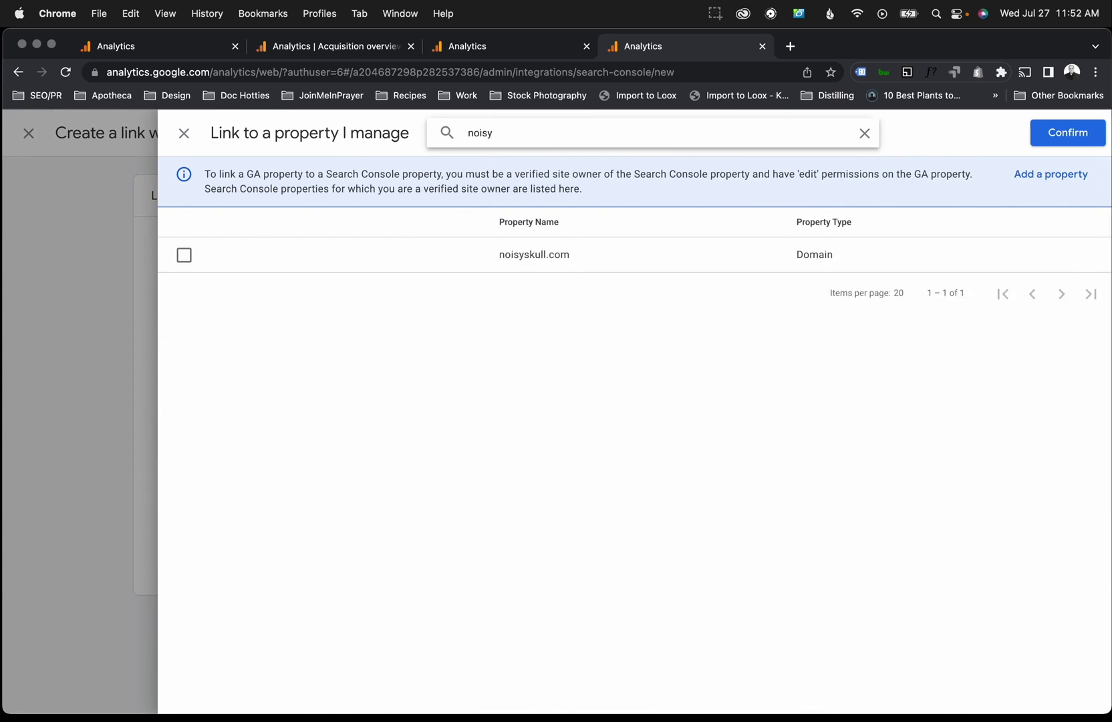
pyautogui.click(187, 257)
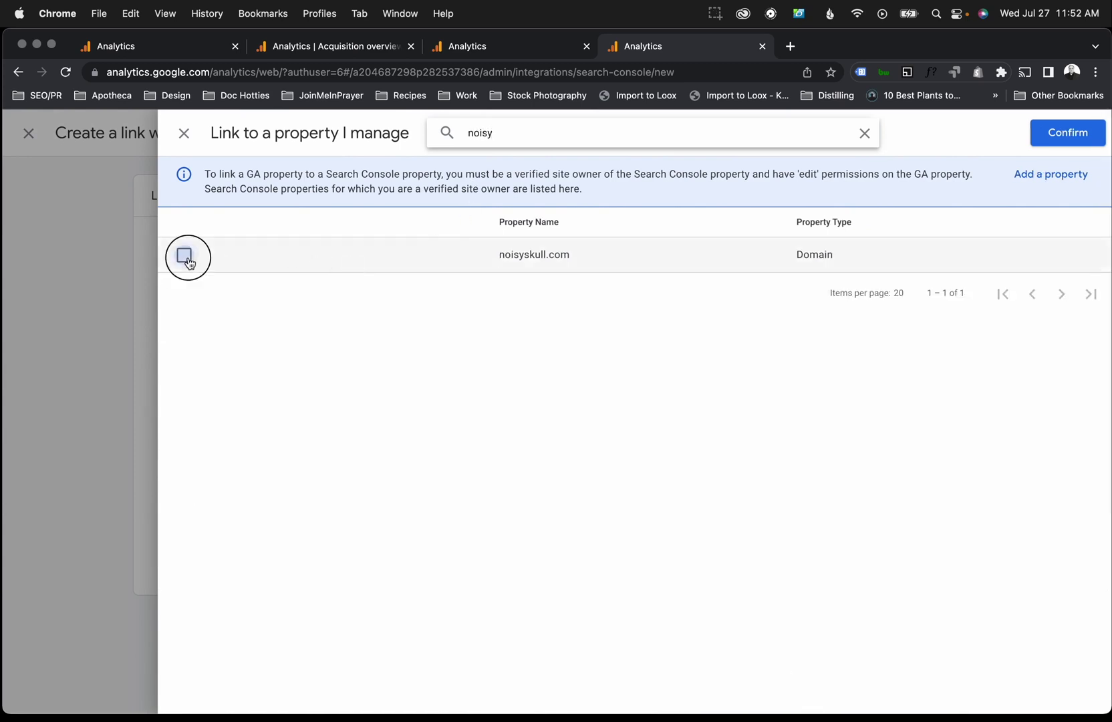
pyautogui.click(1053, 136)
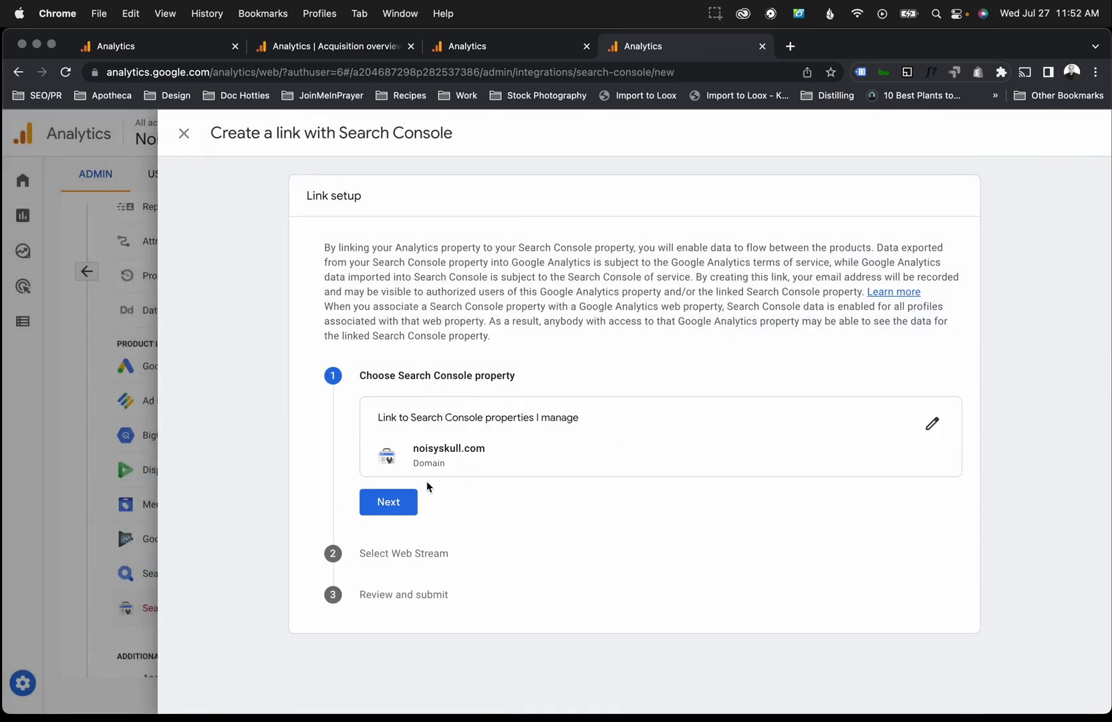
pyautogui.click(395, 506)
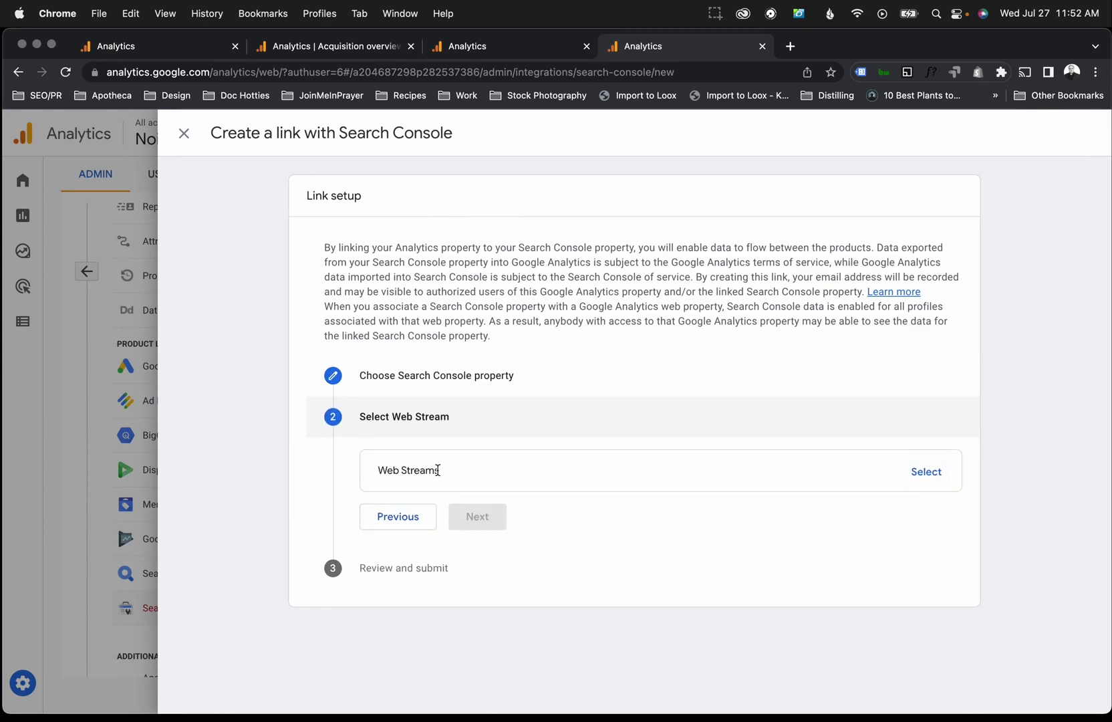
pyautogui.click(928, 472)
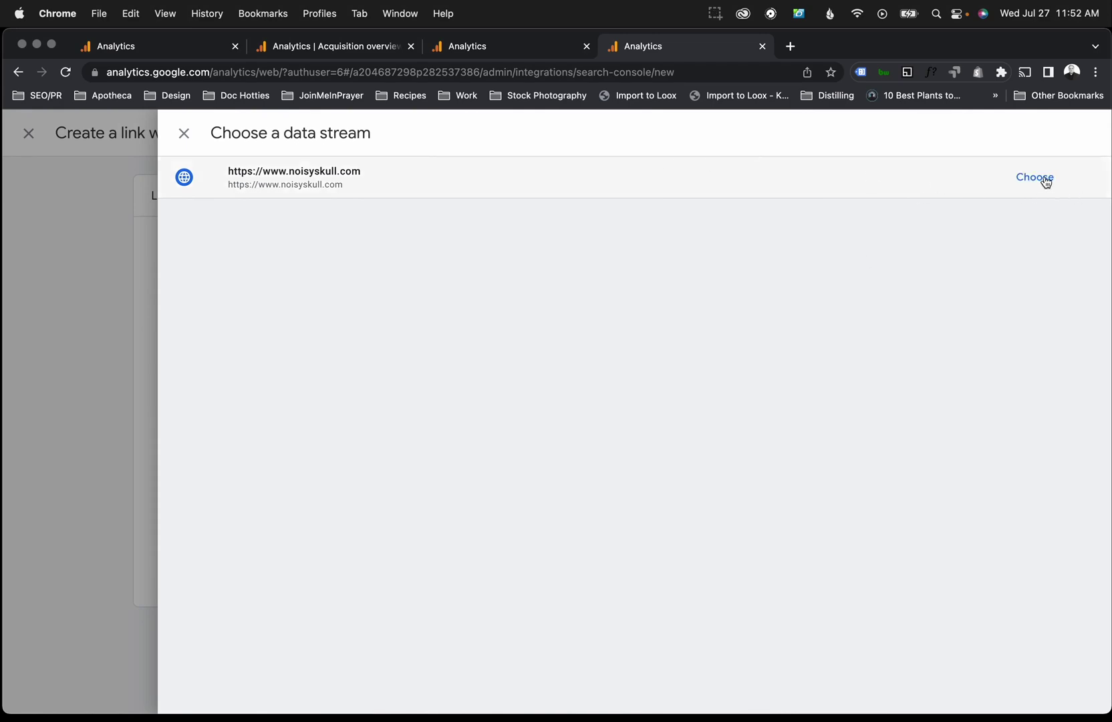
pyautogui.click(1046, 181)
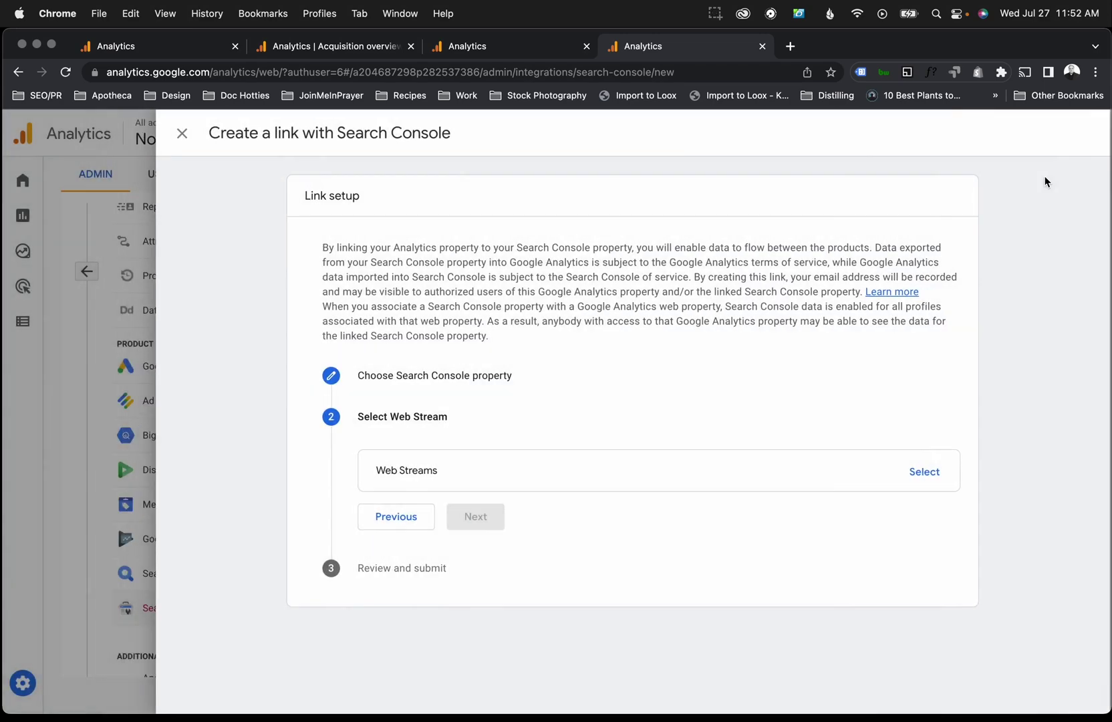
pyautogui.click(498, 553)
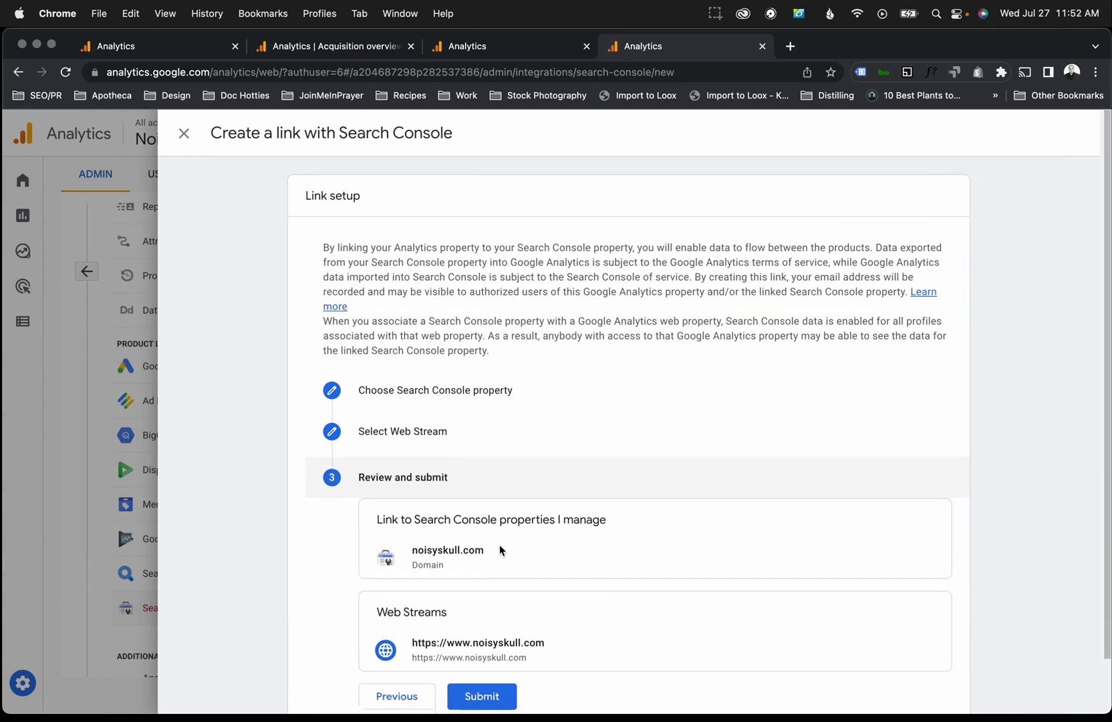
pyautogui.scroll(-2, 601, 563)
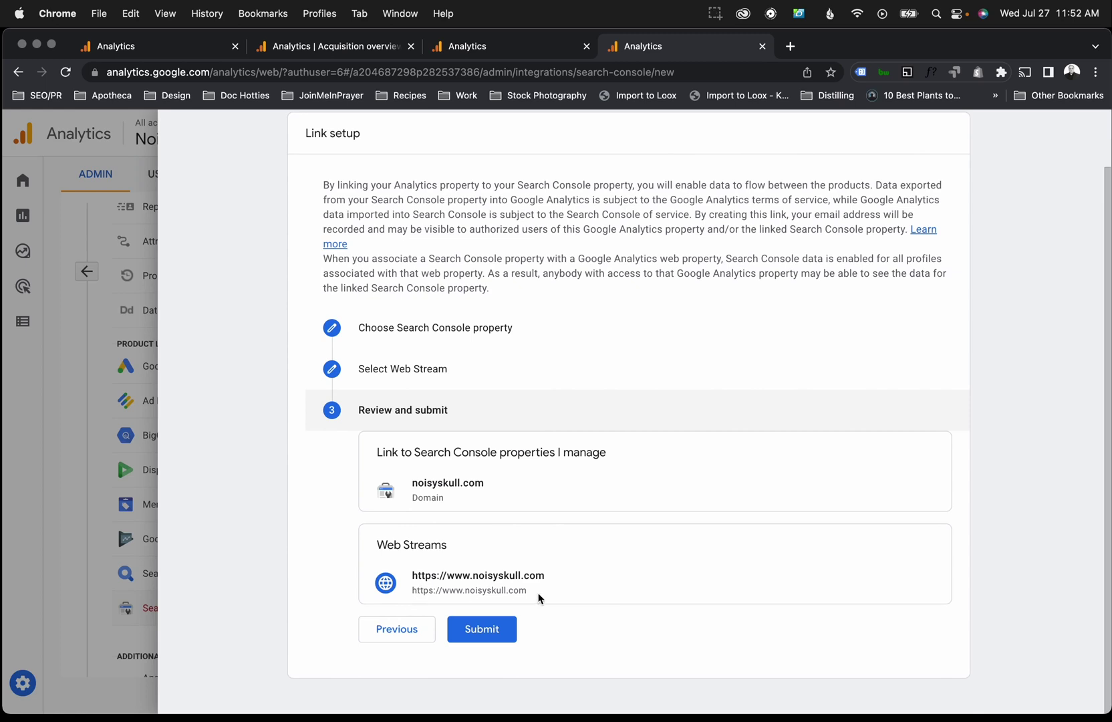
pyautogui.click(489, 633)
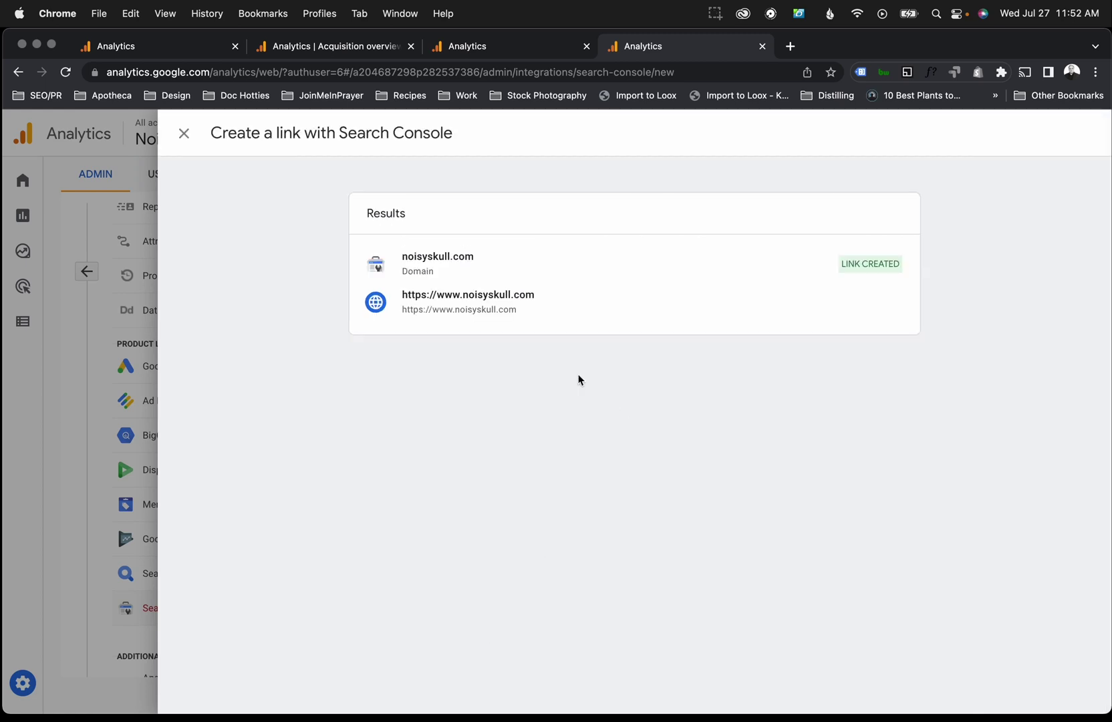
pyautogui.click(184, 133)
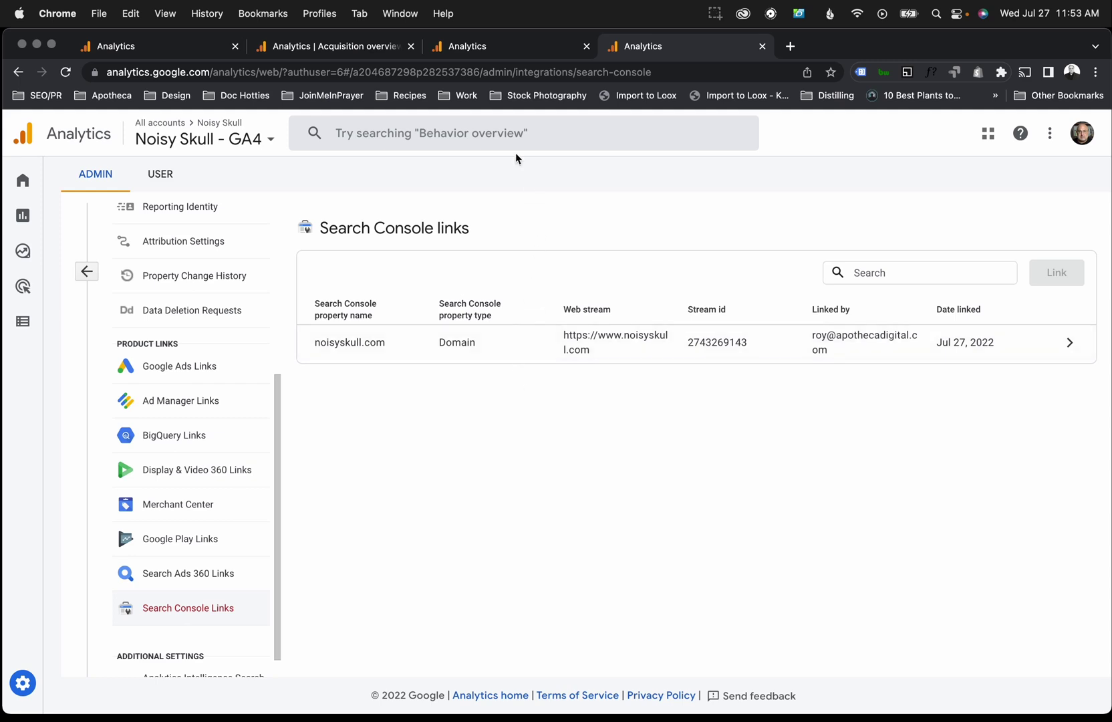
pyautogui.click(502, 52)
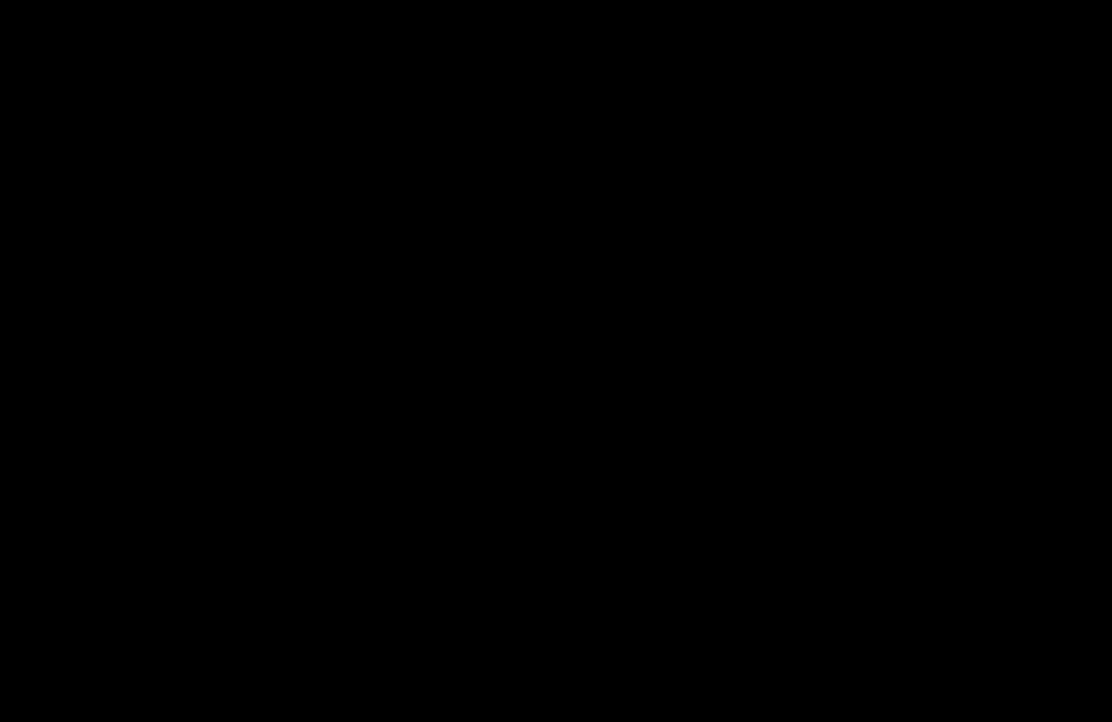